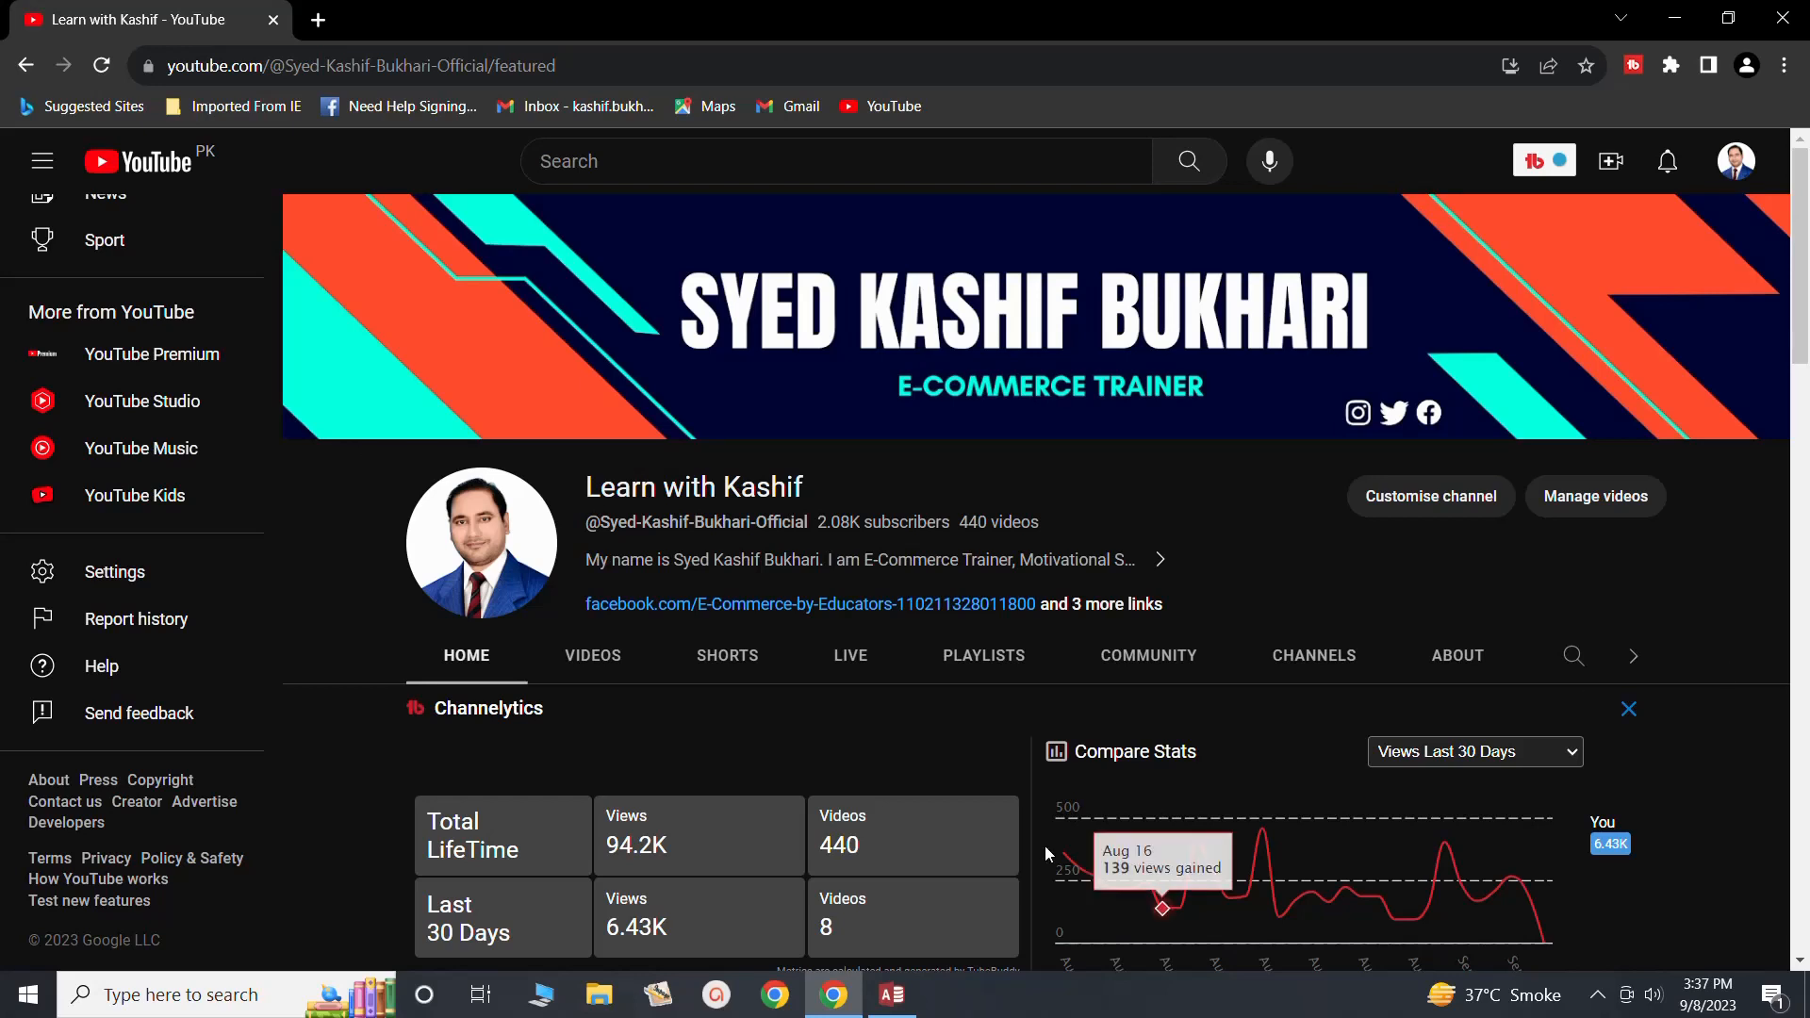
Step: Switch to Microsoft Access and browse the Marksheet form's records through to the last one
left_click(882, 994)
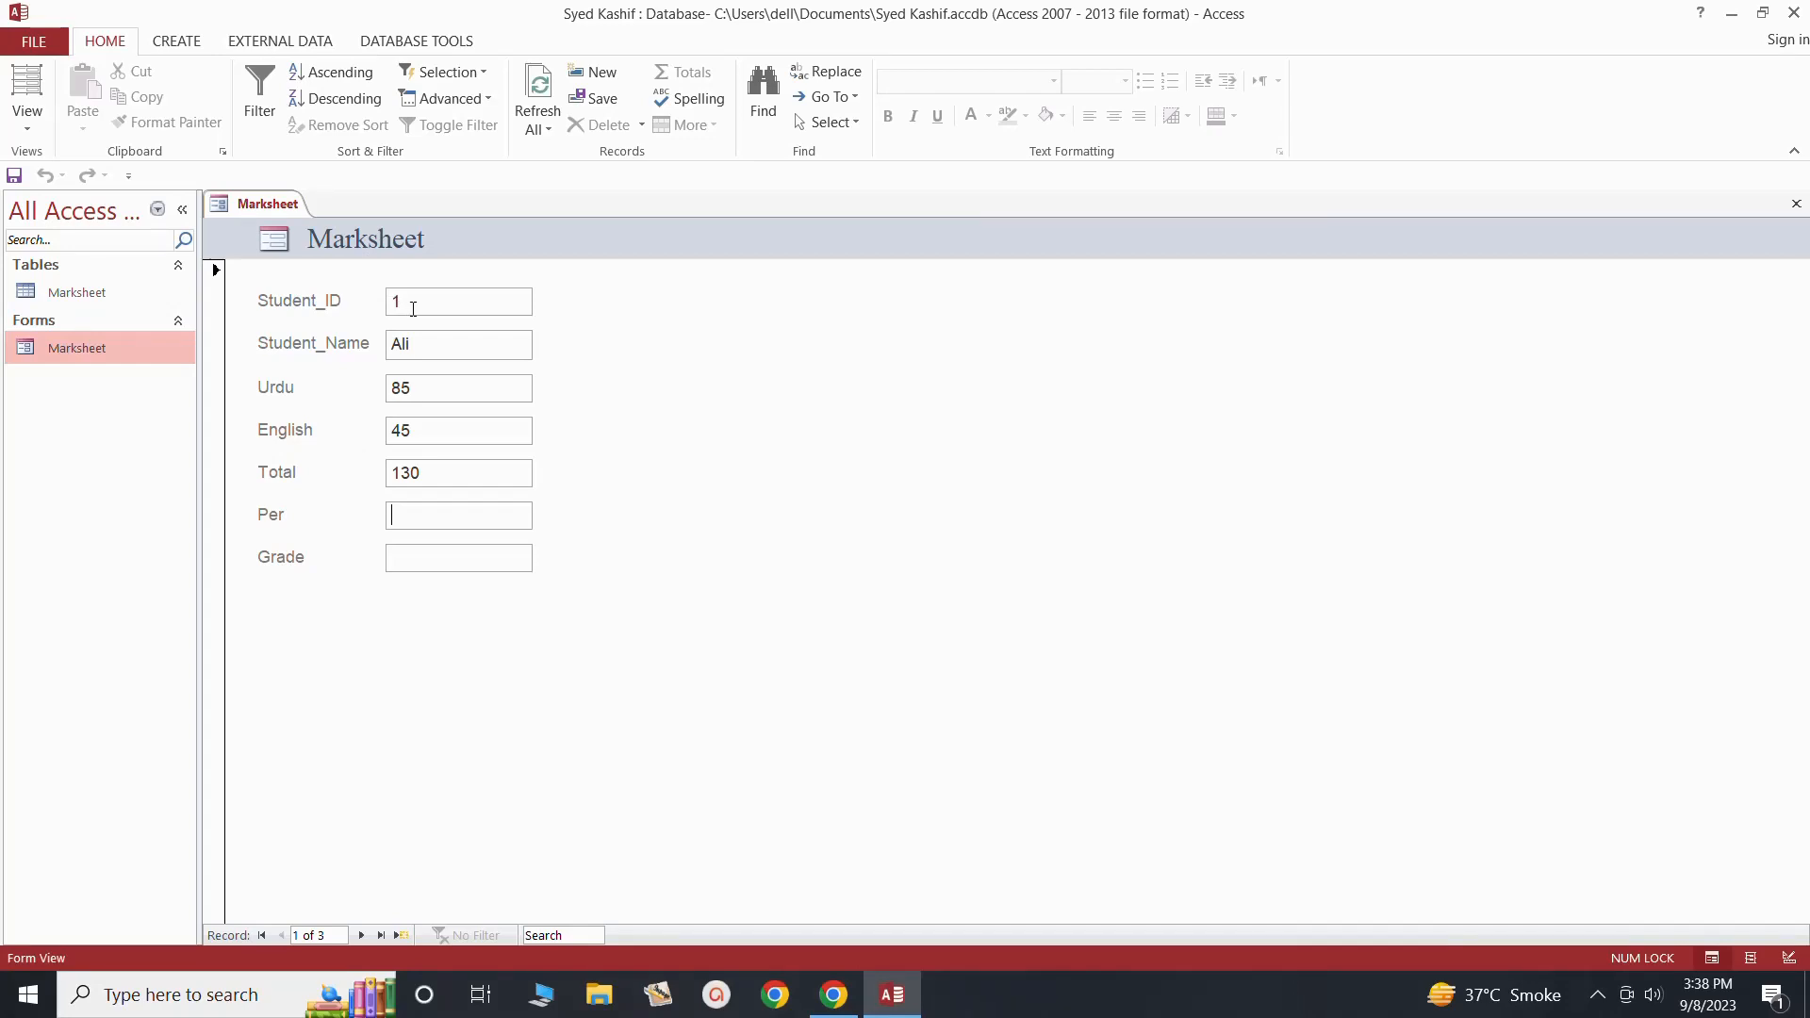
left_click(366, 936)
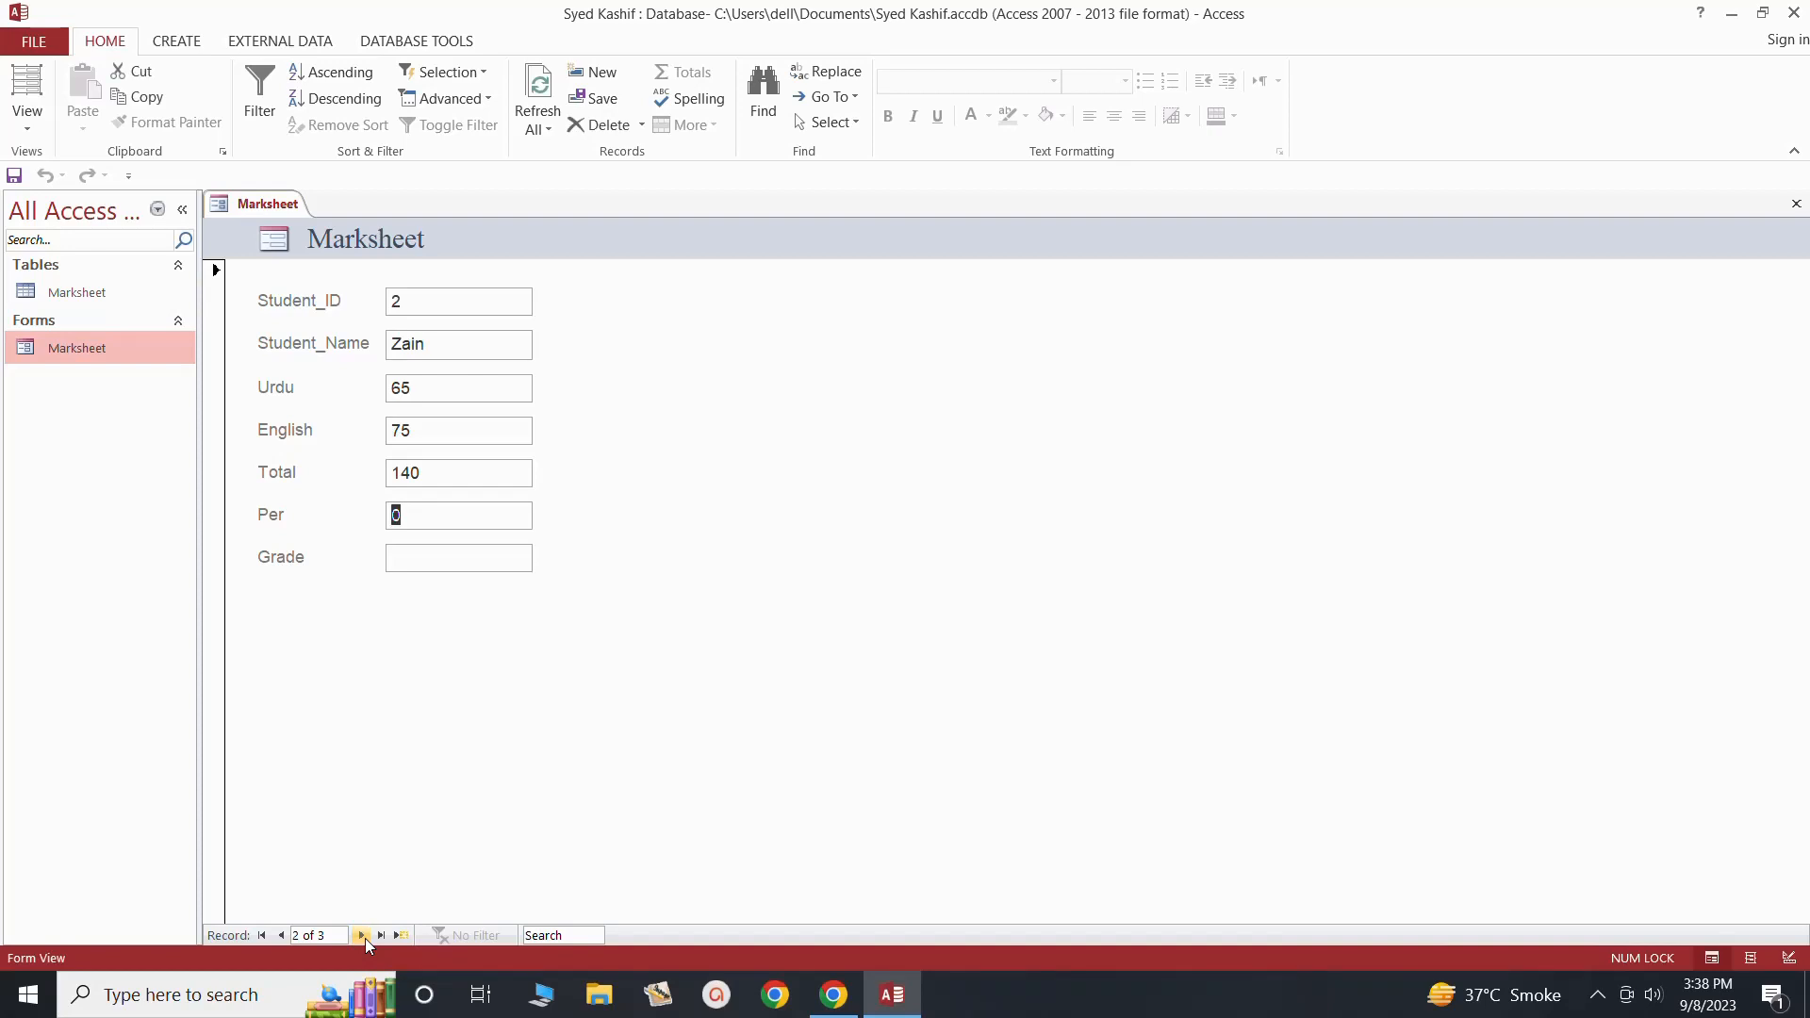
left_click(281, 936)
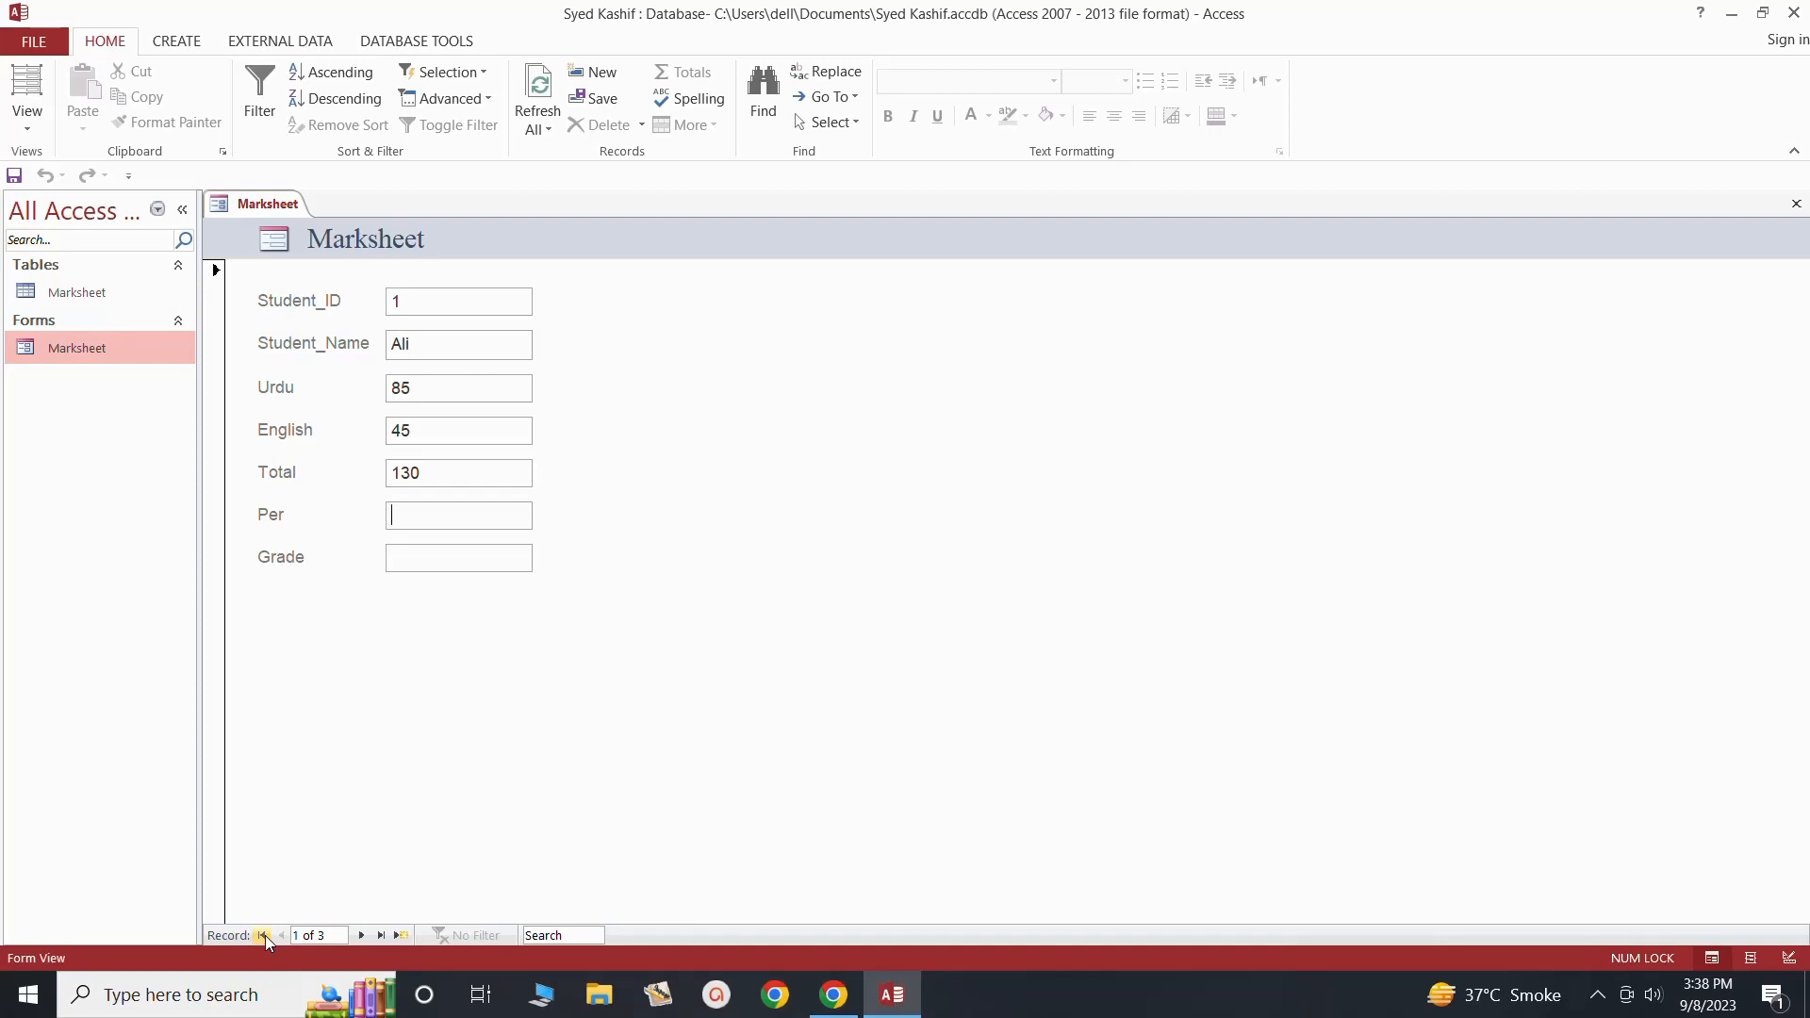
left_click(383, 936)
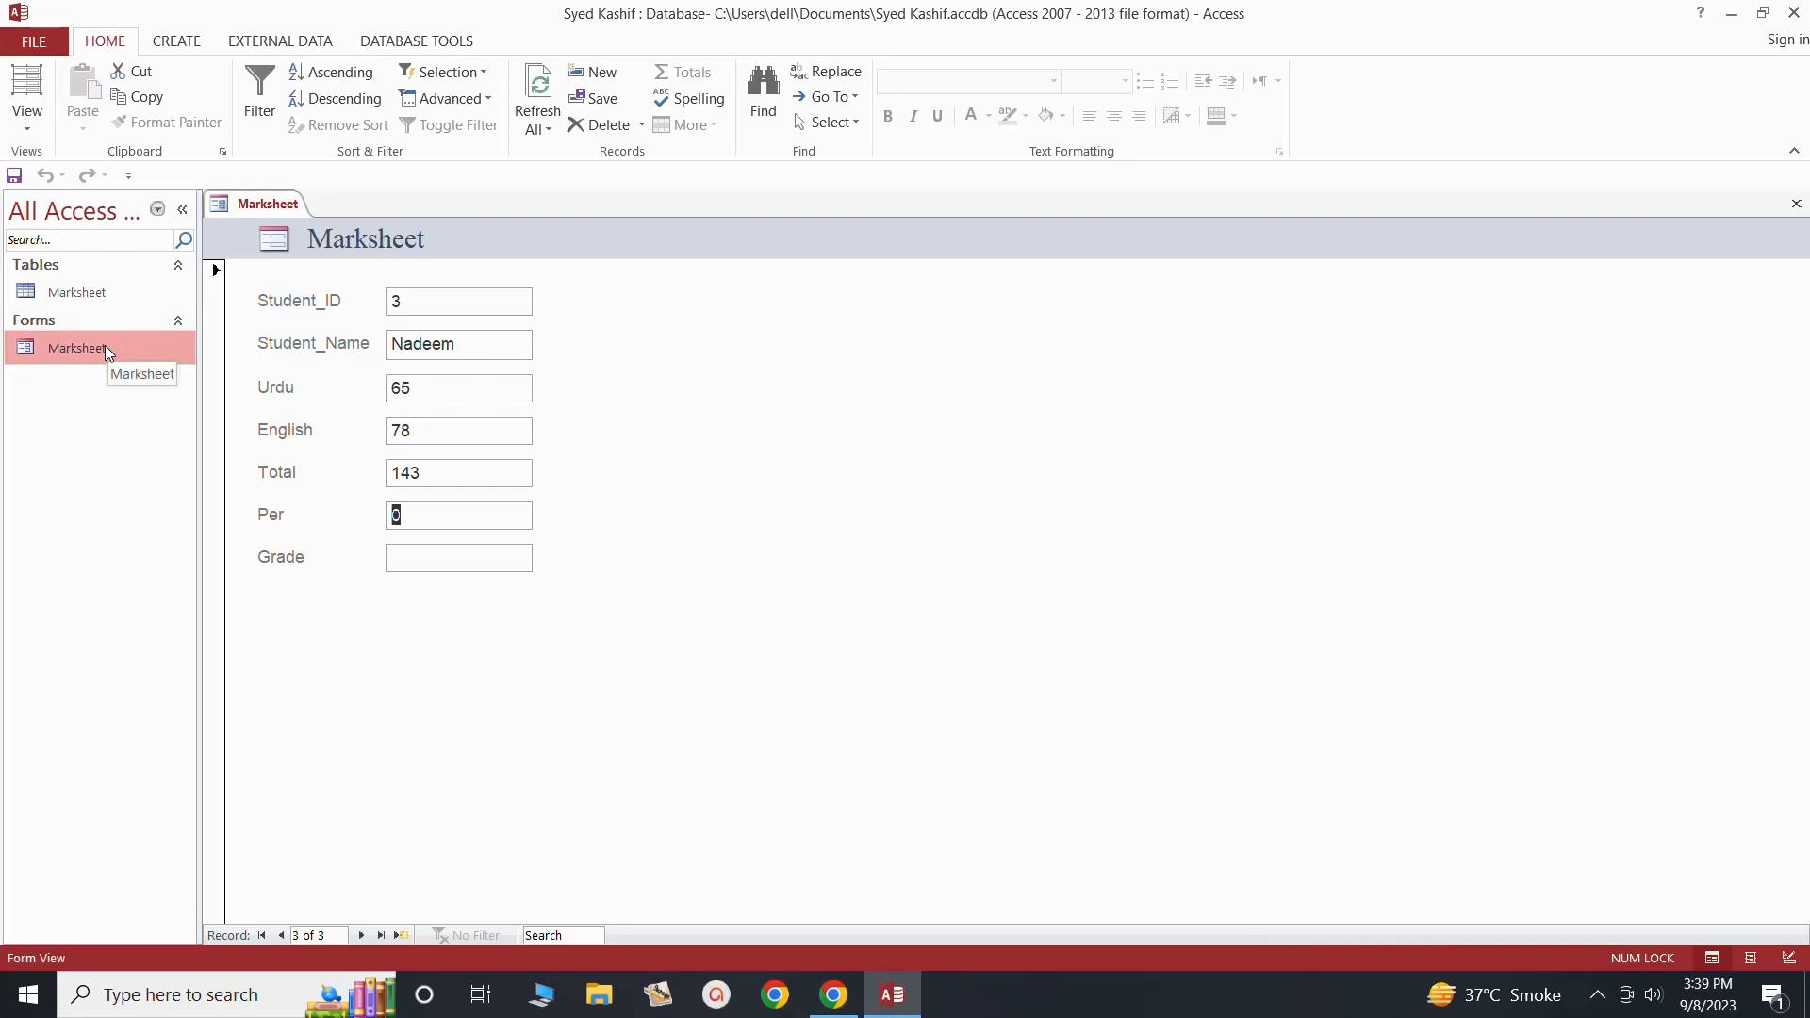
Step: Open the Marksheet form in Design View and draw a command button below the Grade label
left_click(25, 129)
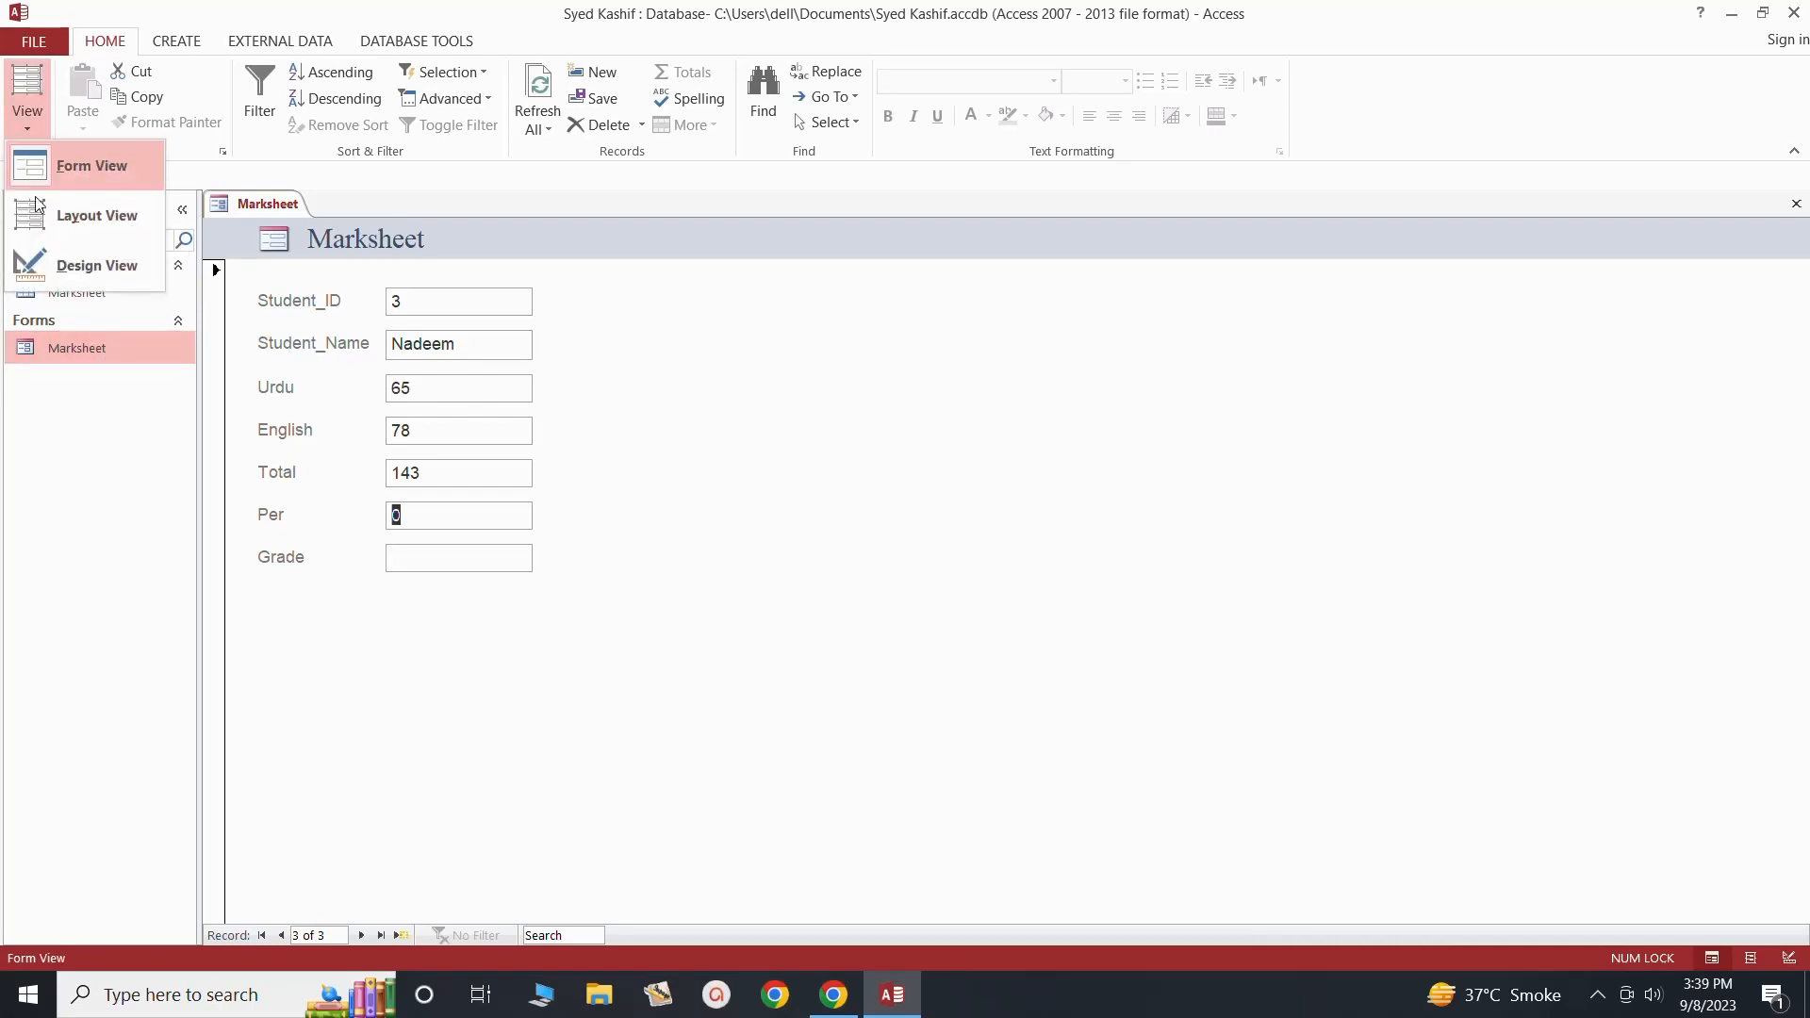
left_click(47, 267)
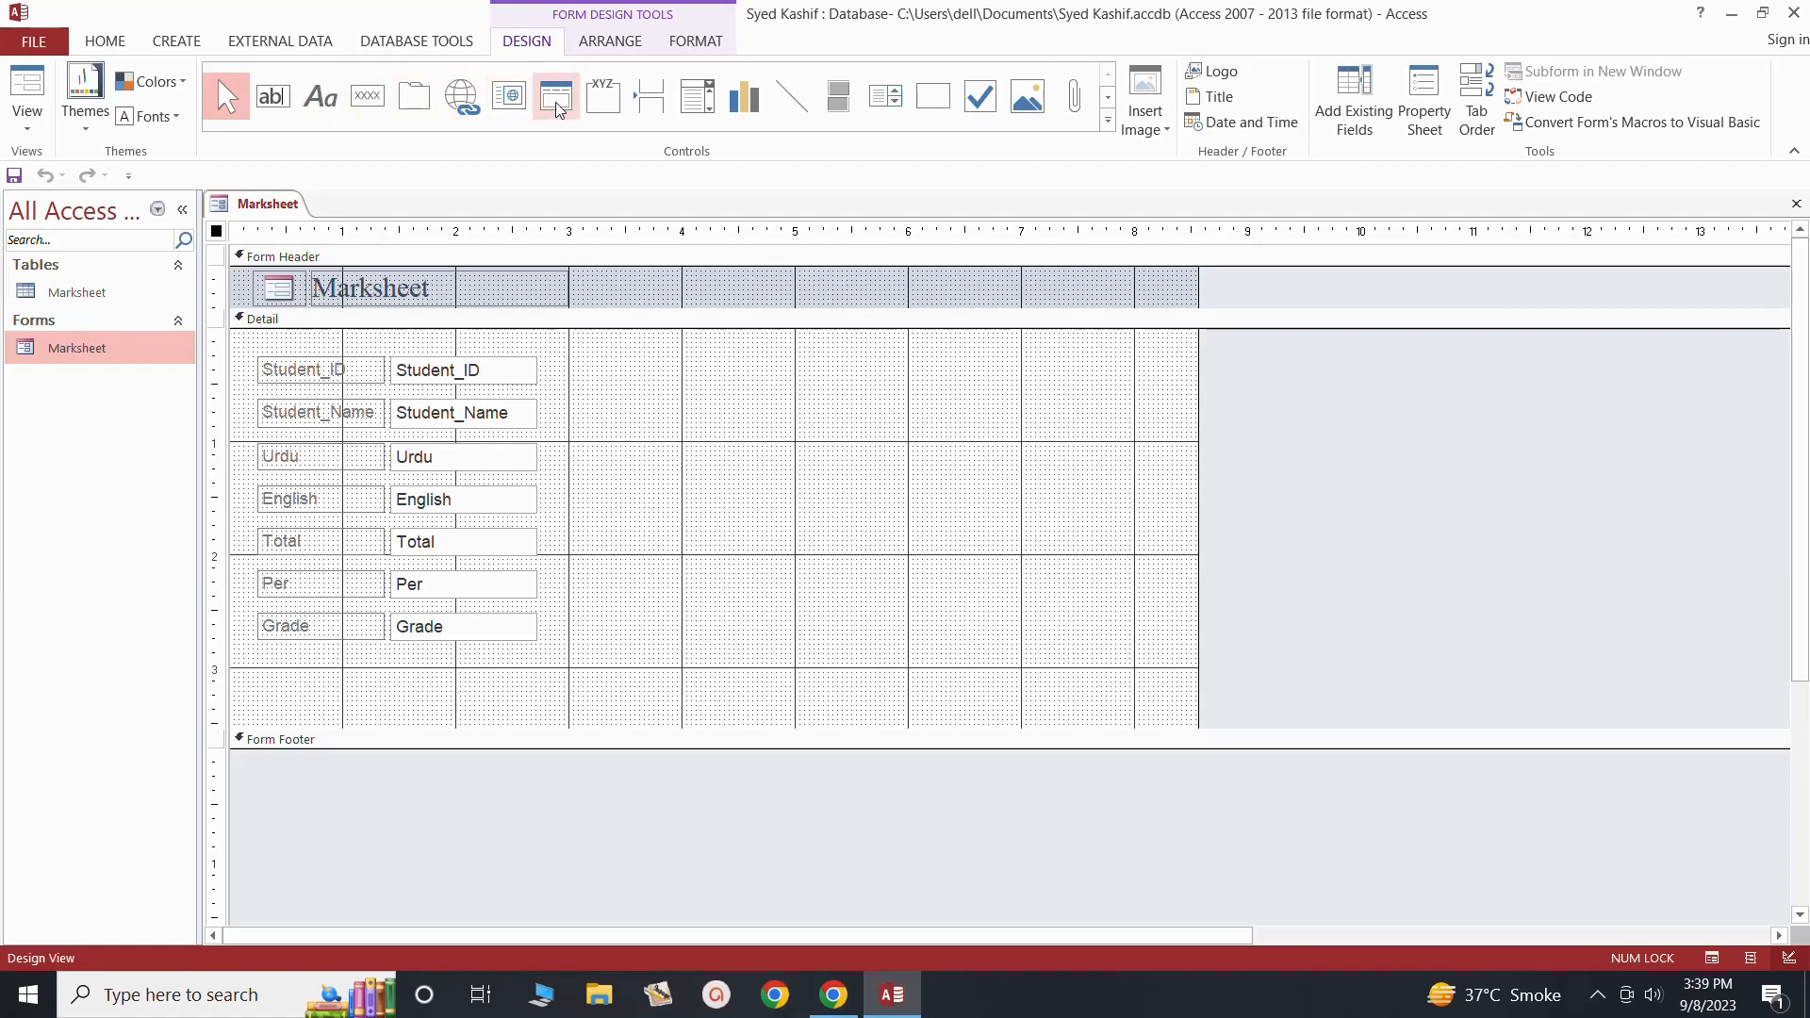
left_click(374, 98)
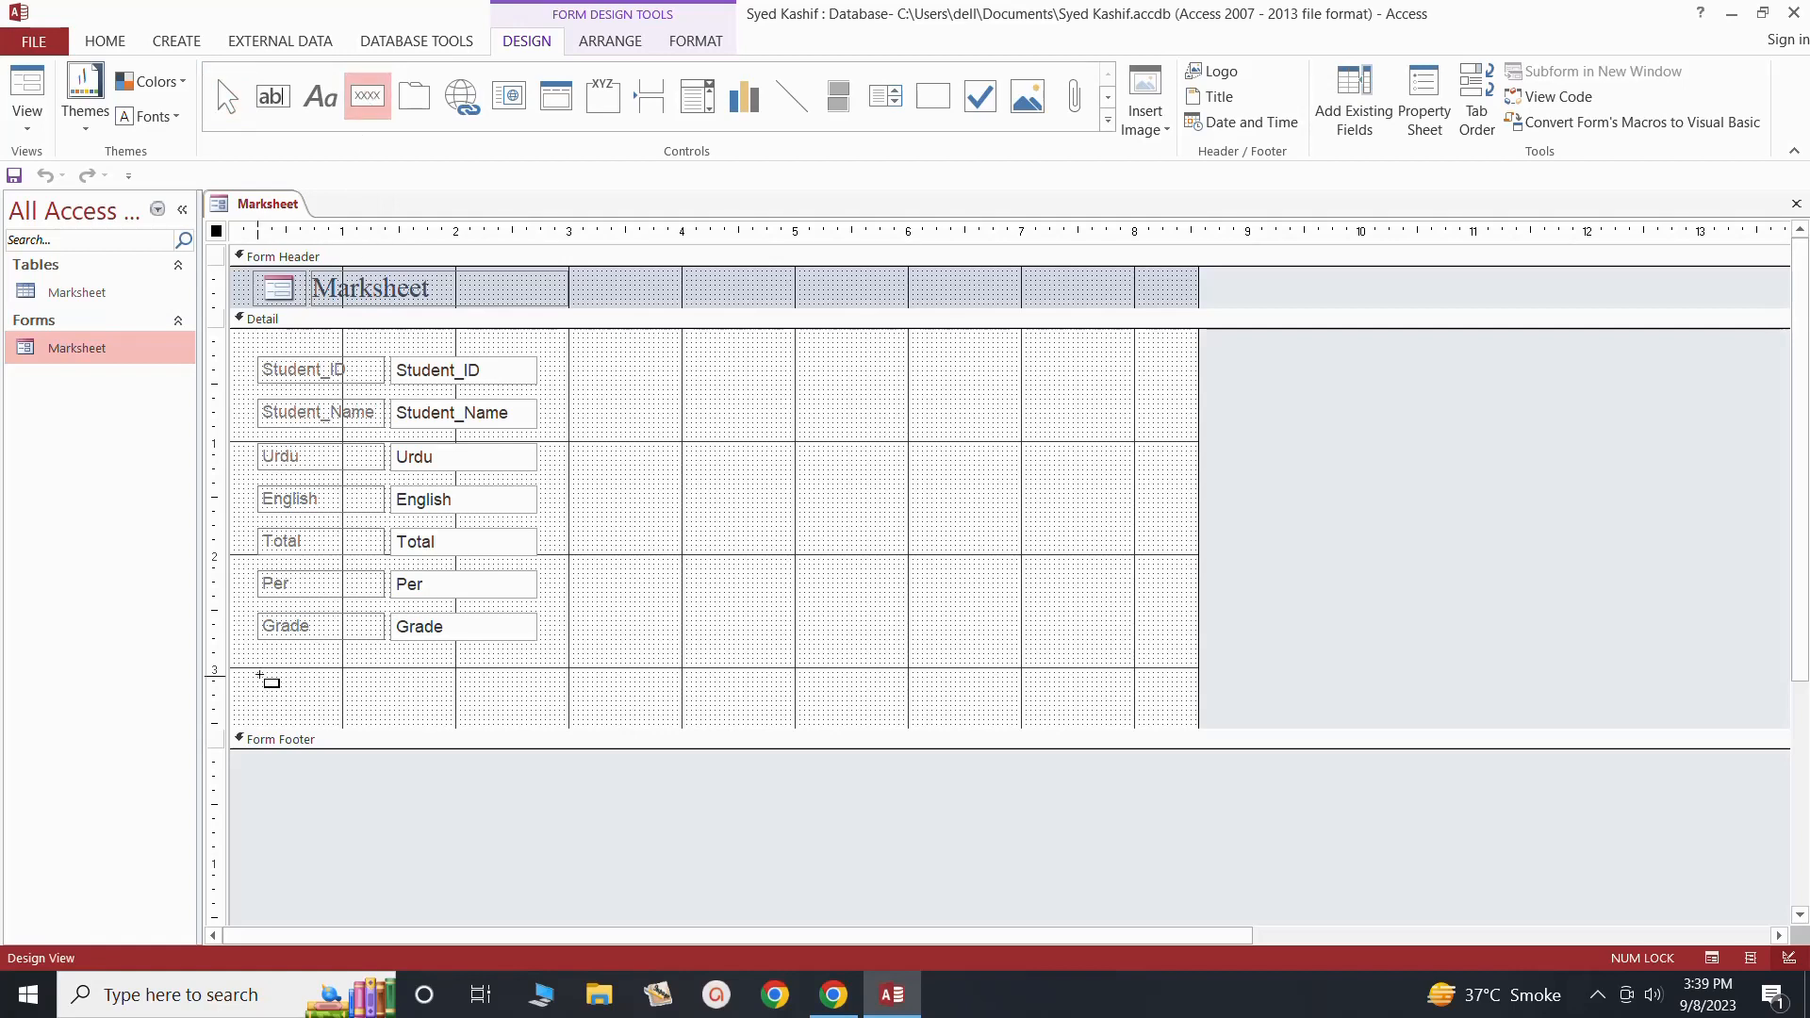
left_click_drag(259, 675, 312, 698)
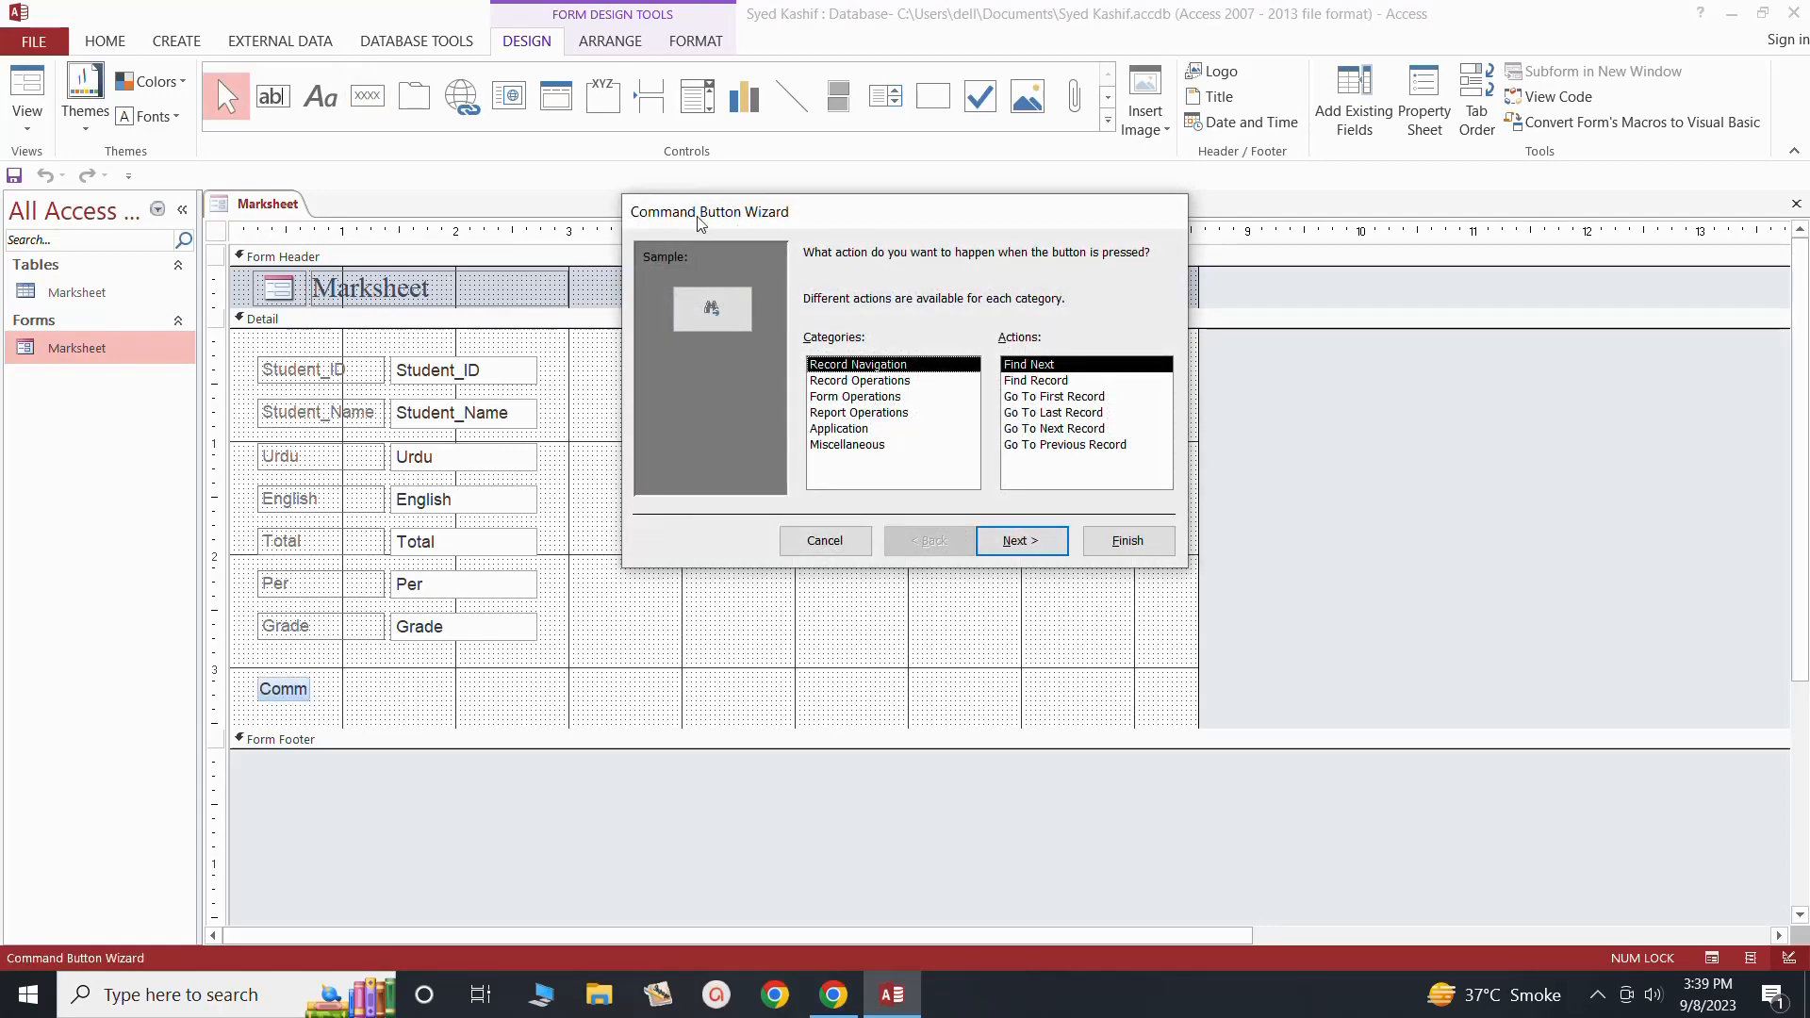
left_click_drag(835, 211, 734, 218)
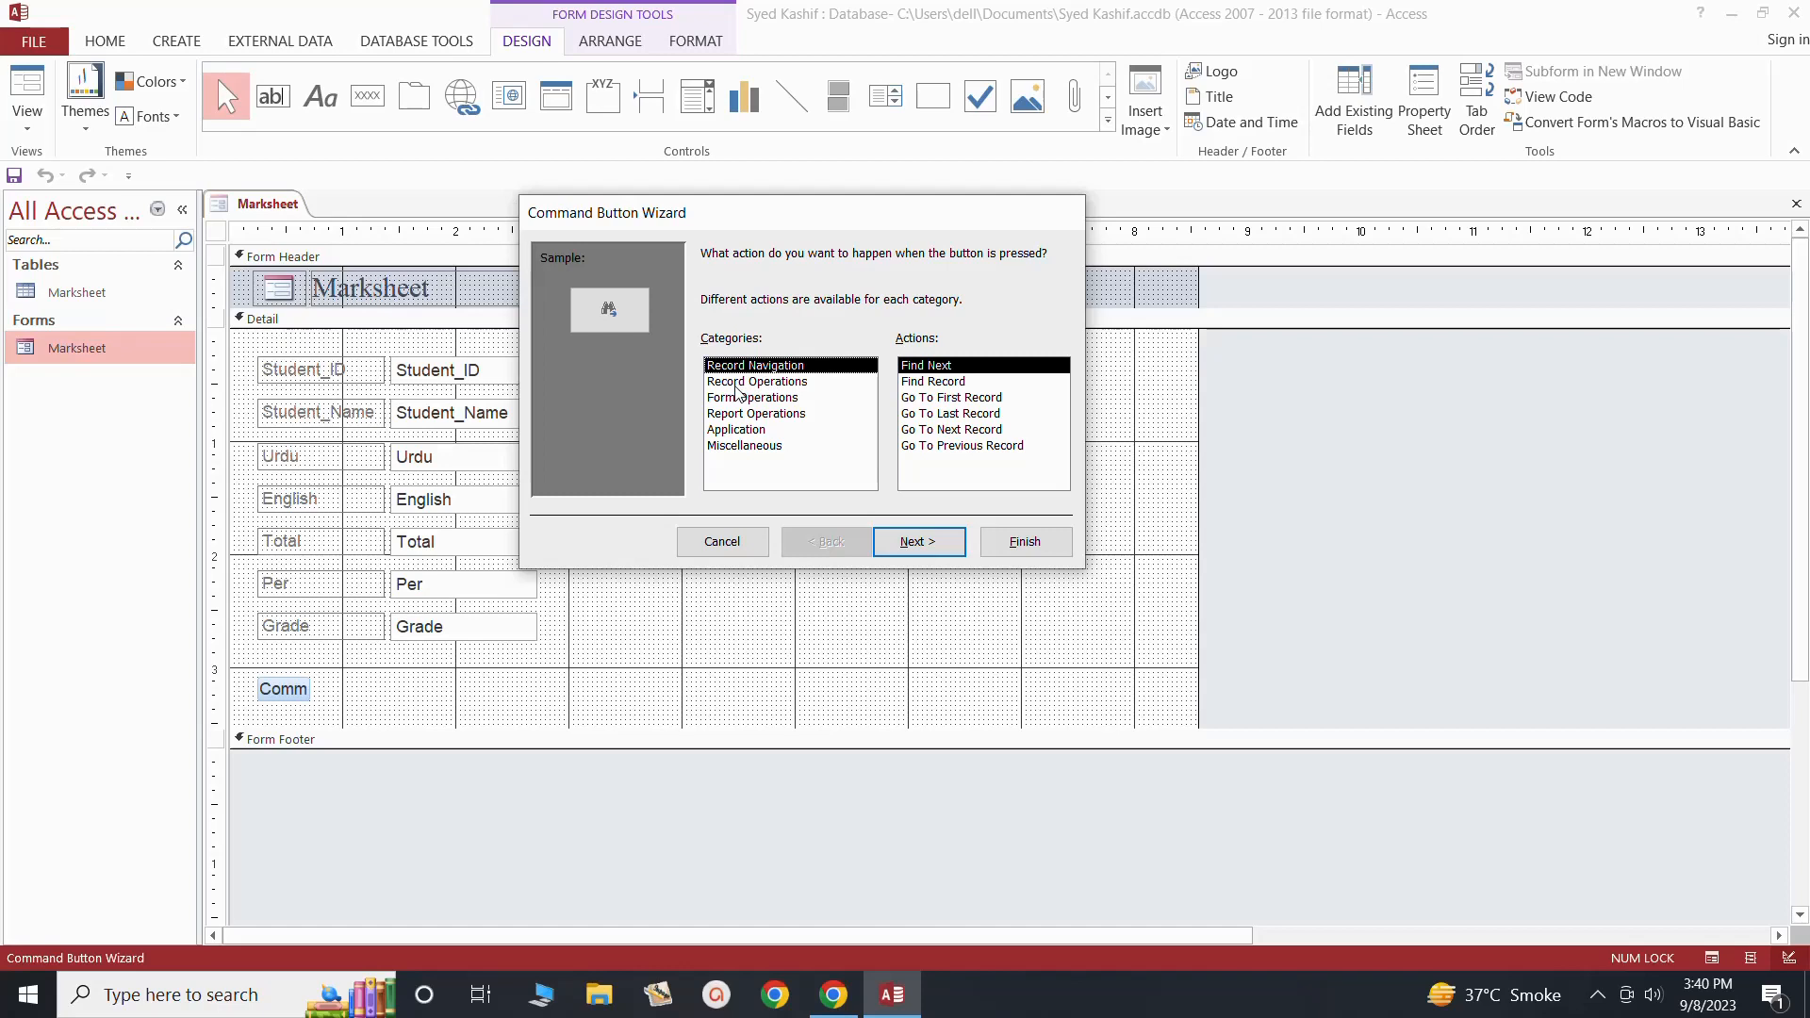
Step: Review the actions offered in each Command Button Wizard category, ending on Record Navigation
left_click(736, 383)
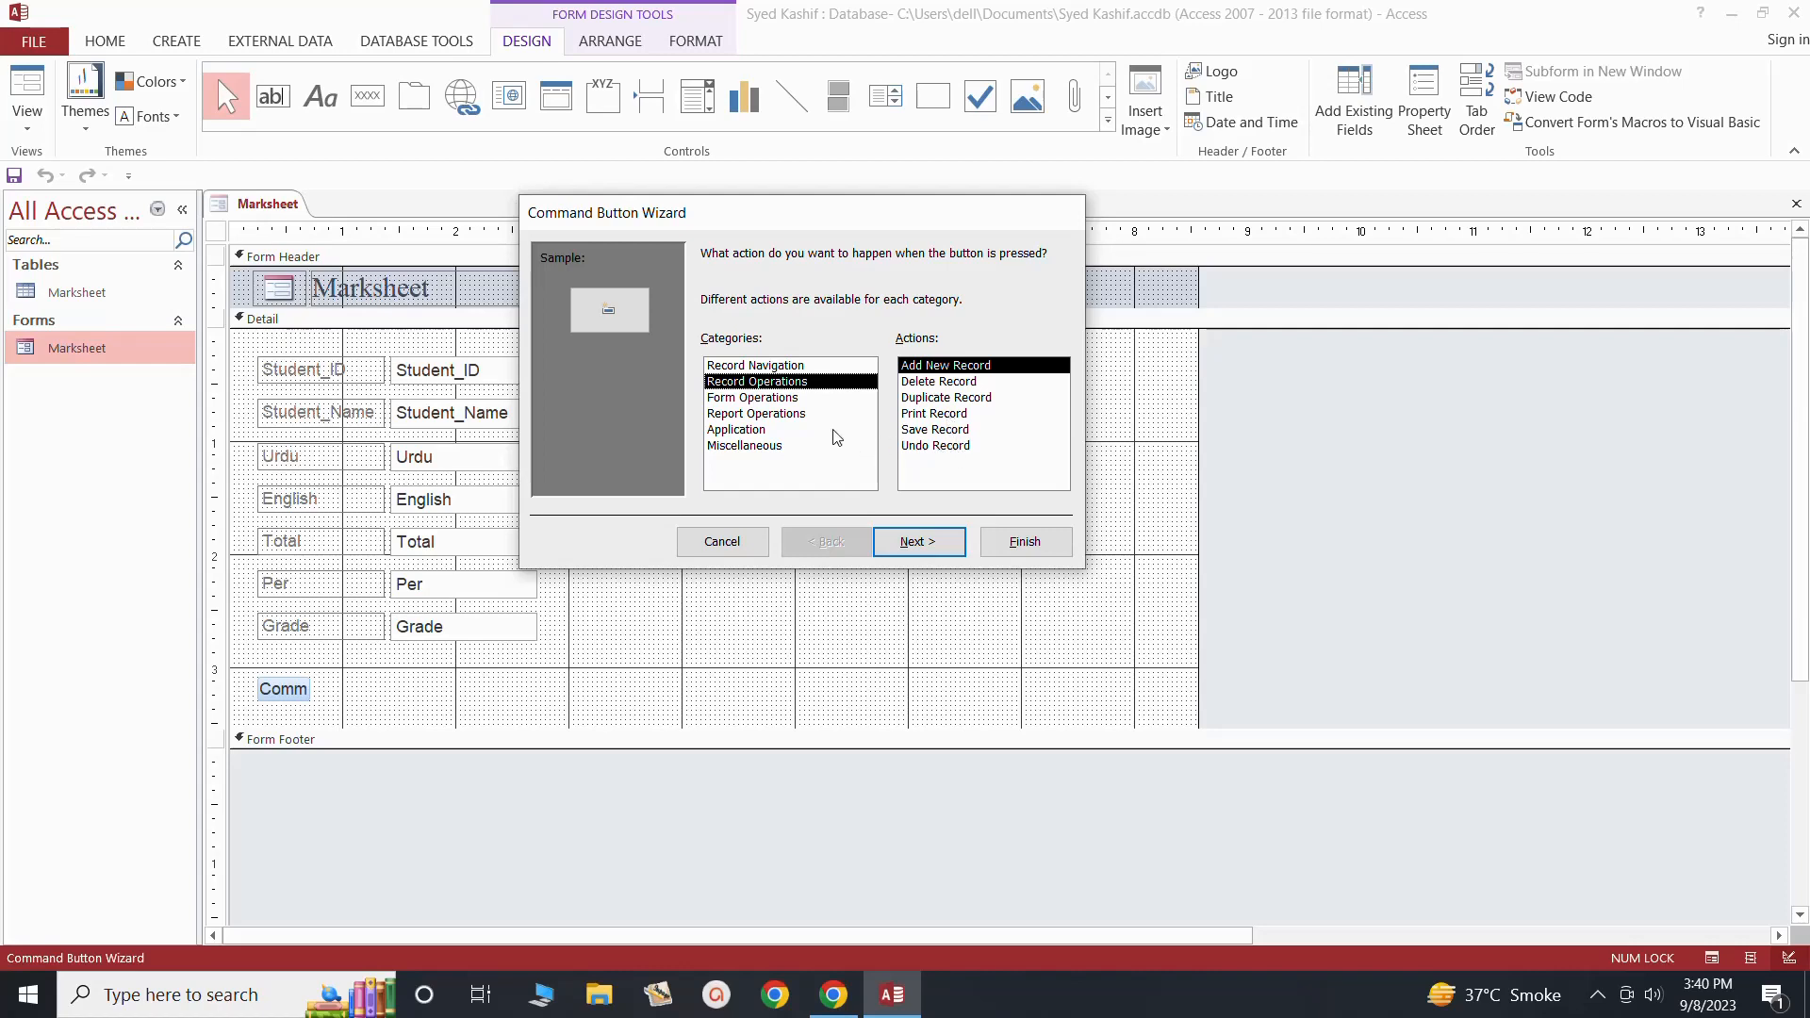
left_click(763, 399)
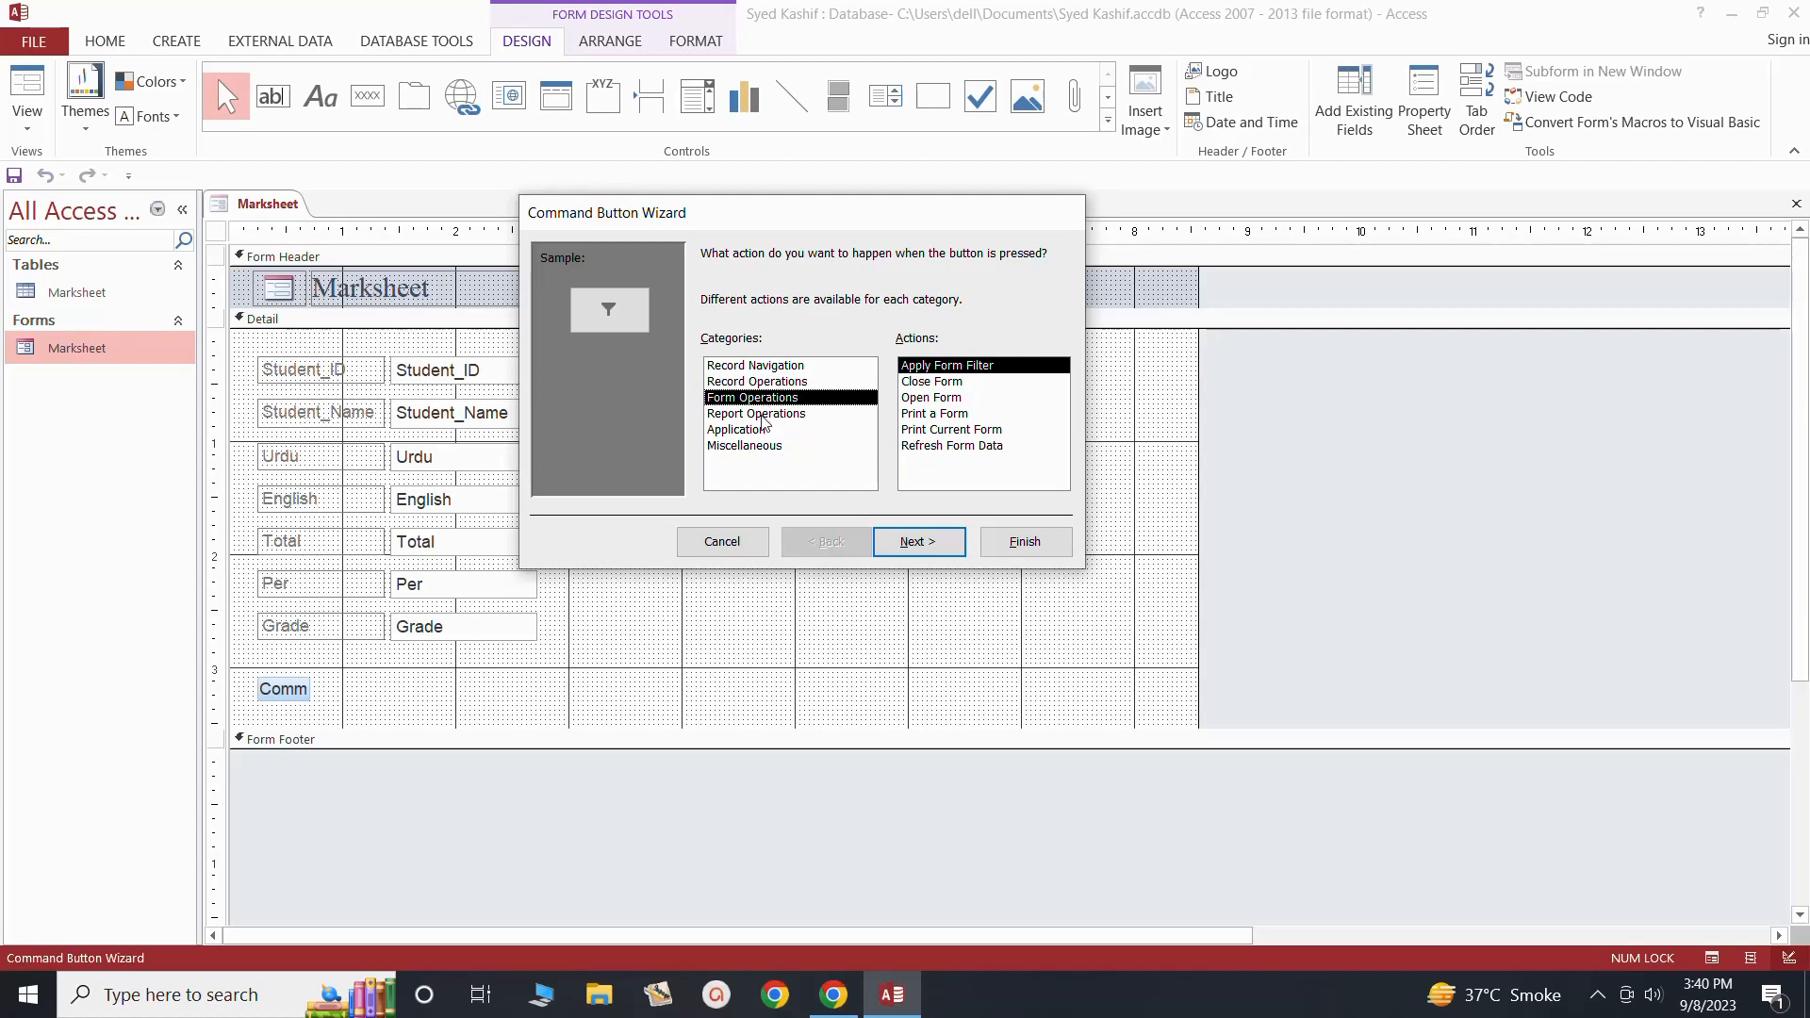
left_click(763, 416)
left_click(759, 432)
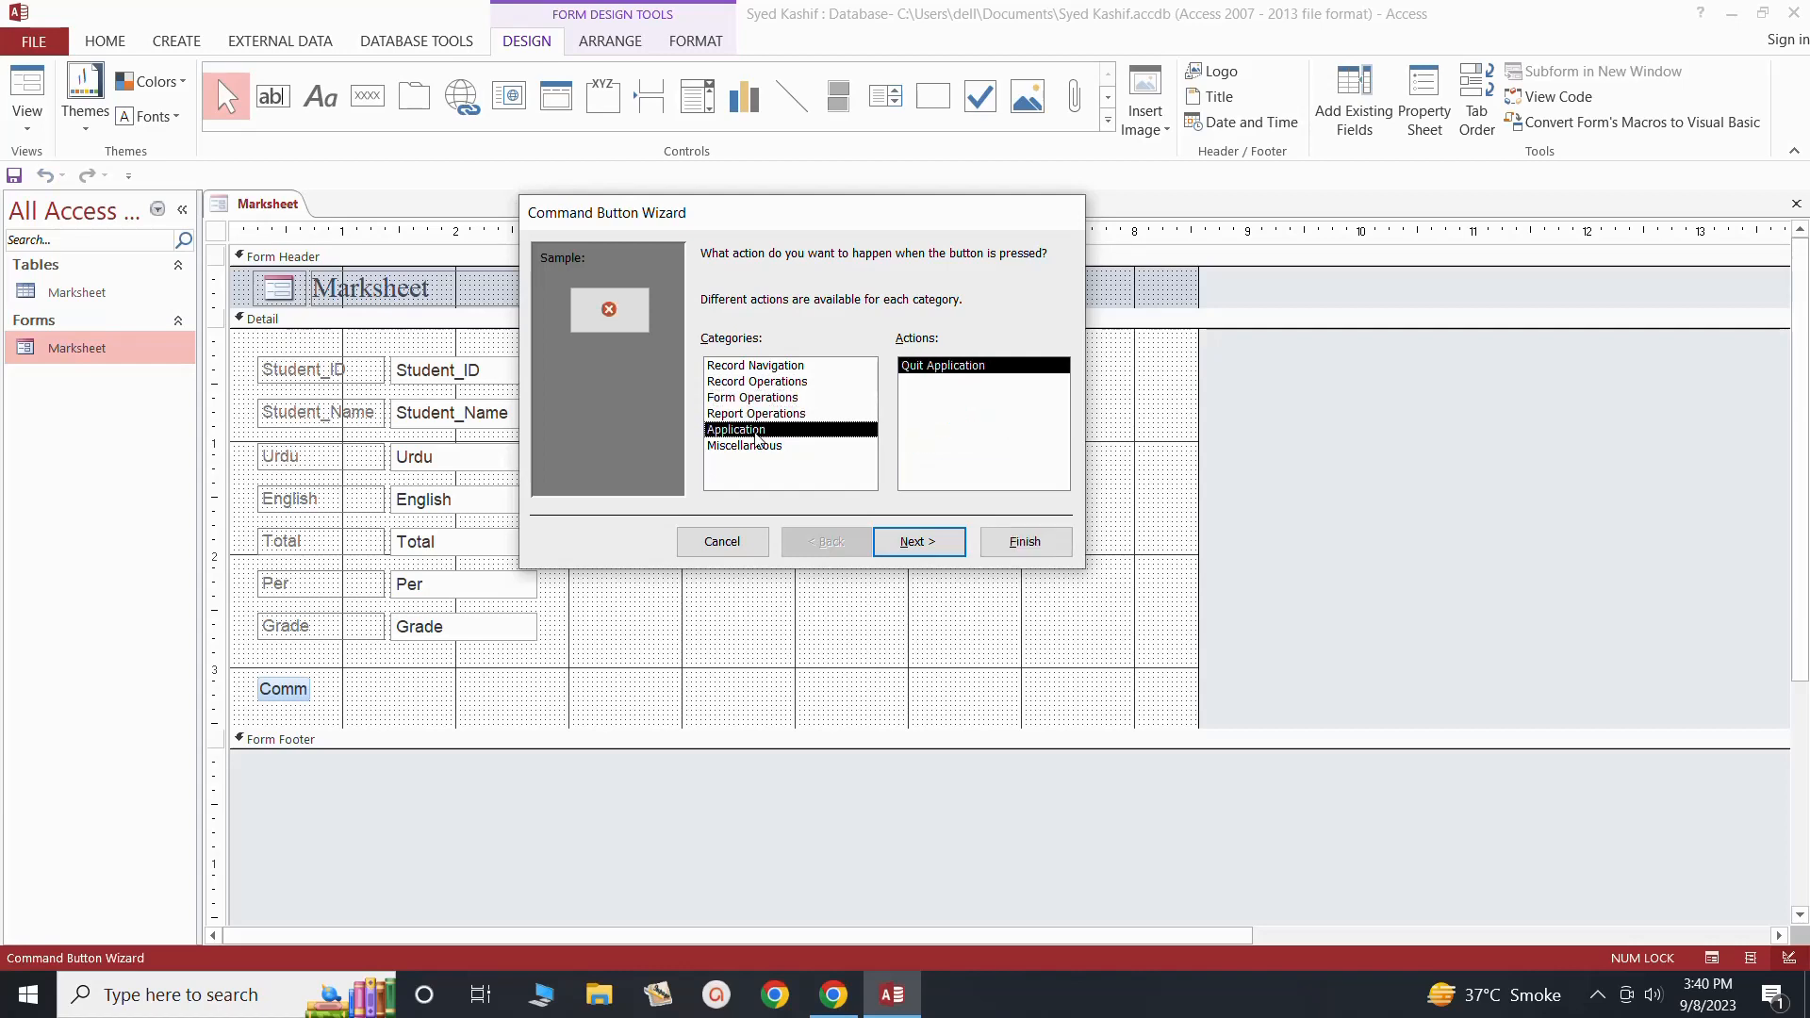
left_click(758, 447)
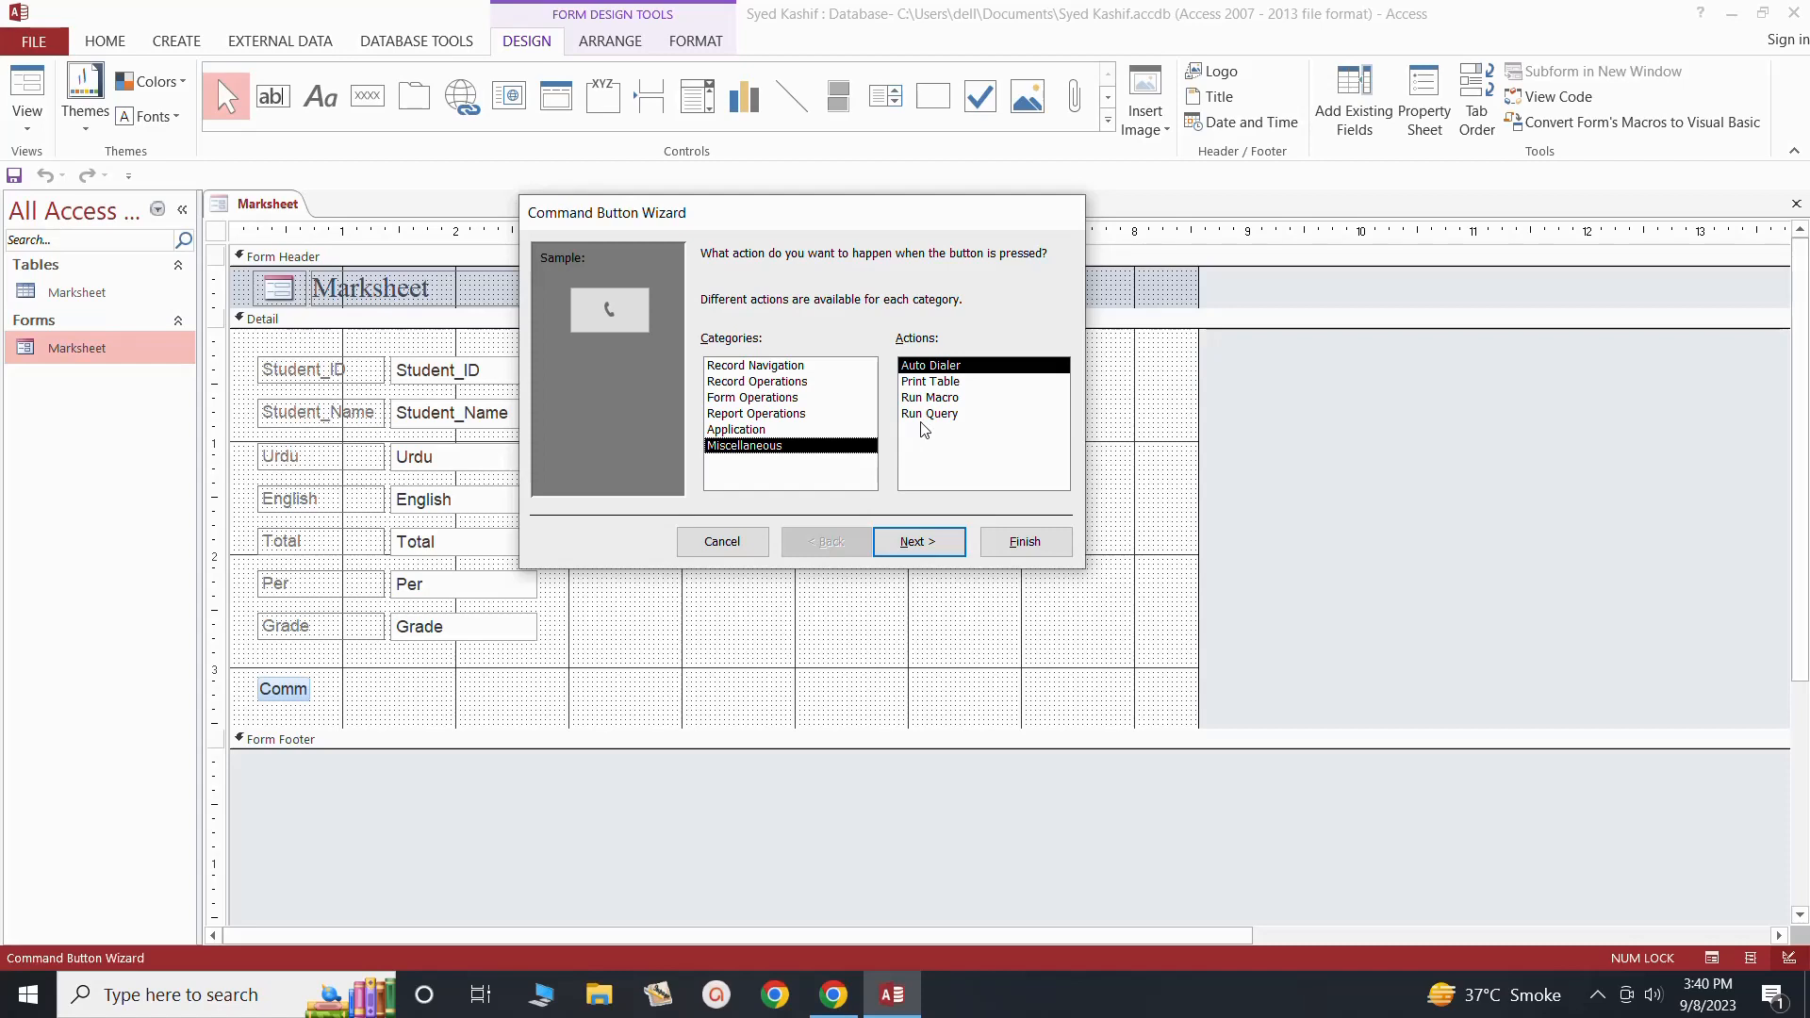
left_click(783, 368)
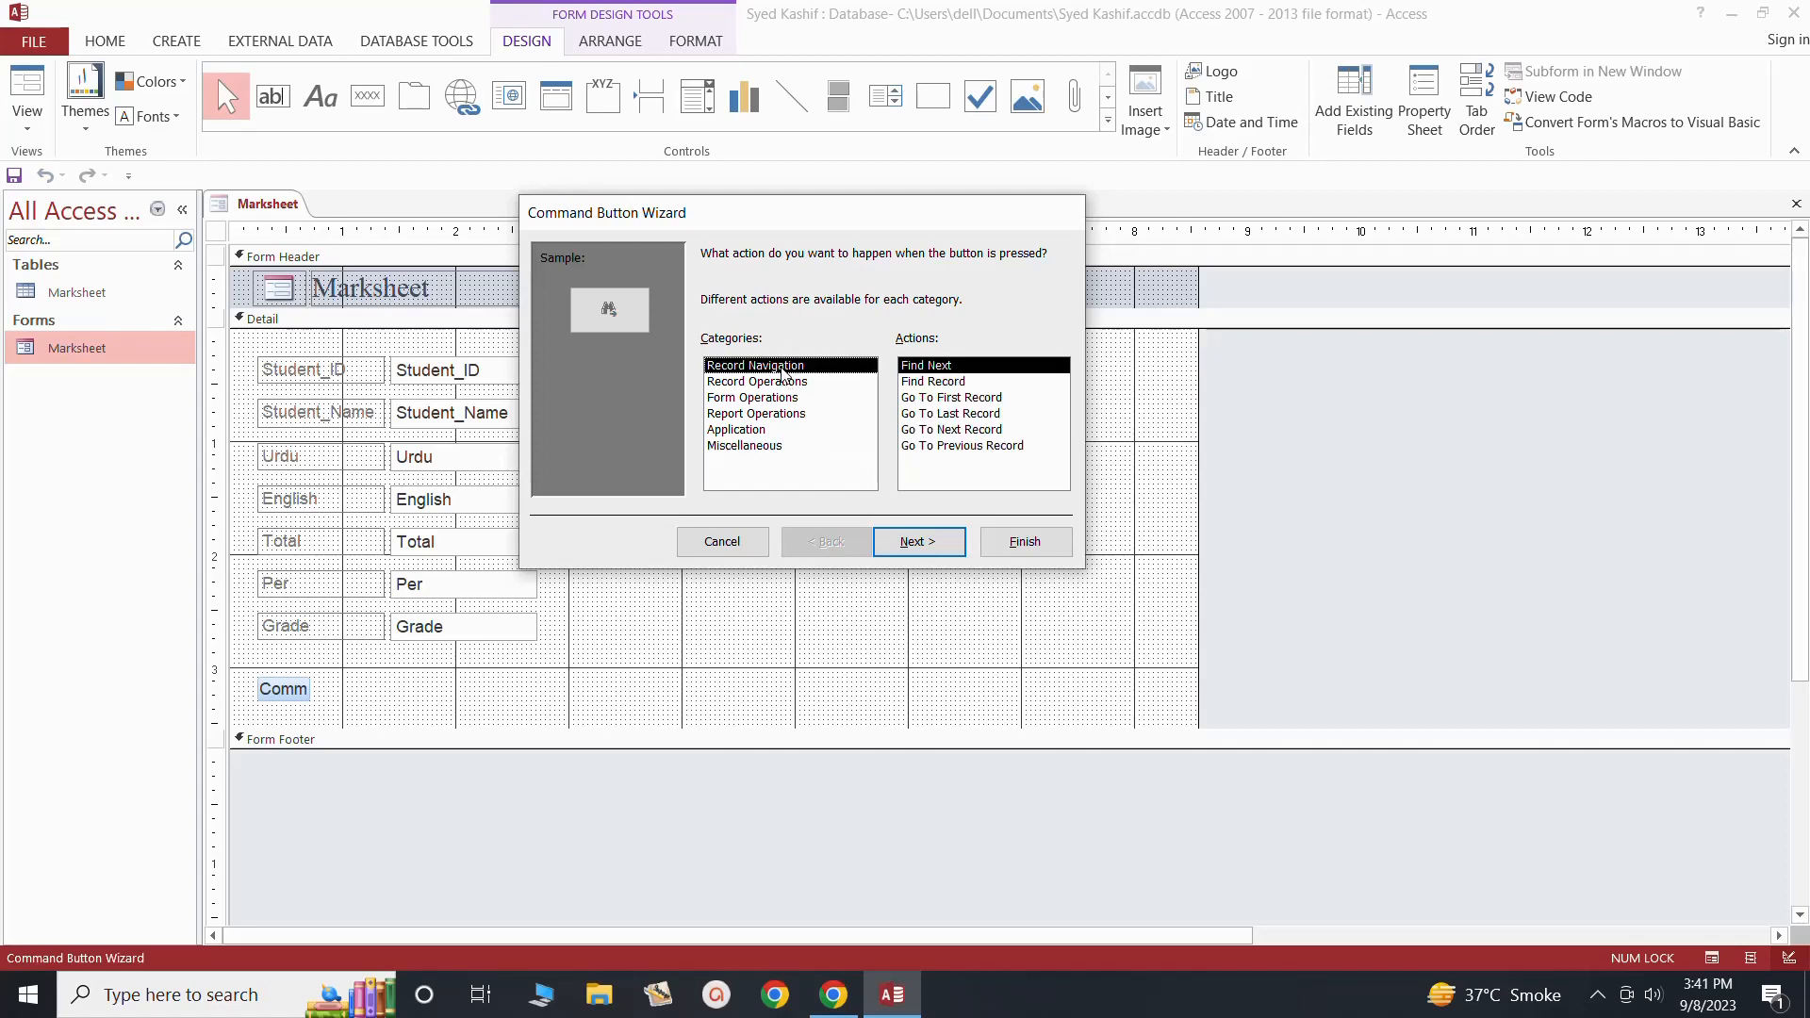
Step: Give the button the Go To First Record action with the Go To First picture, and shrink it slightly
left_click(947, 400)
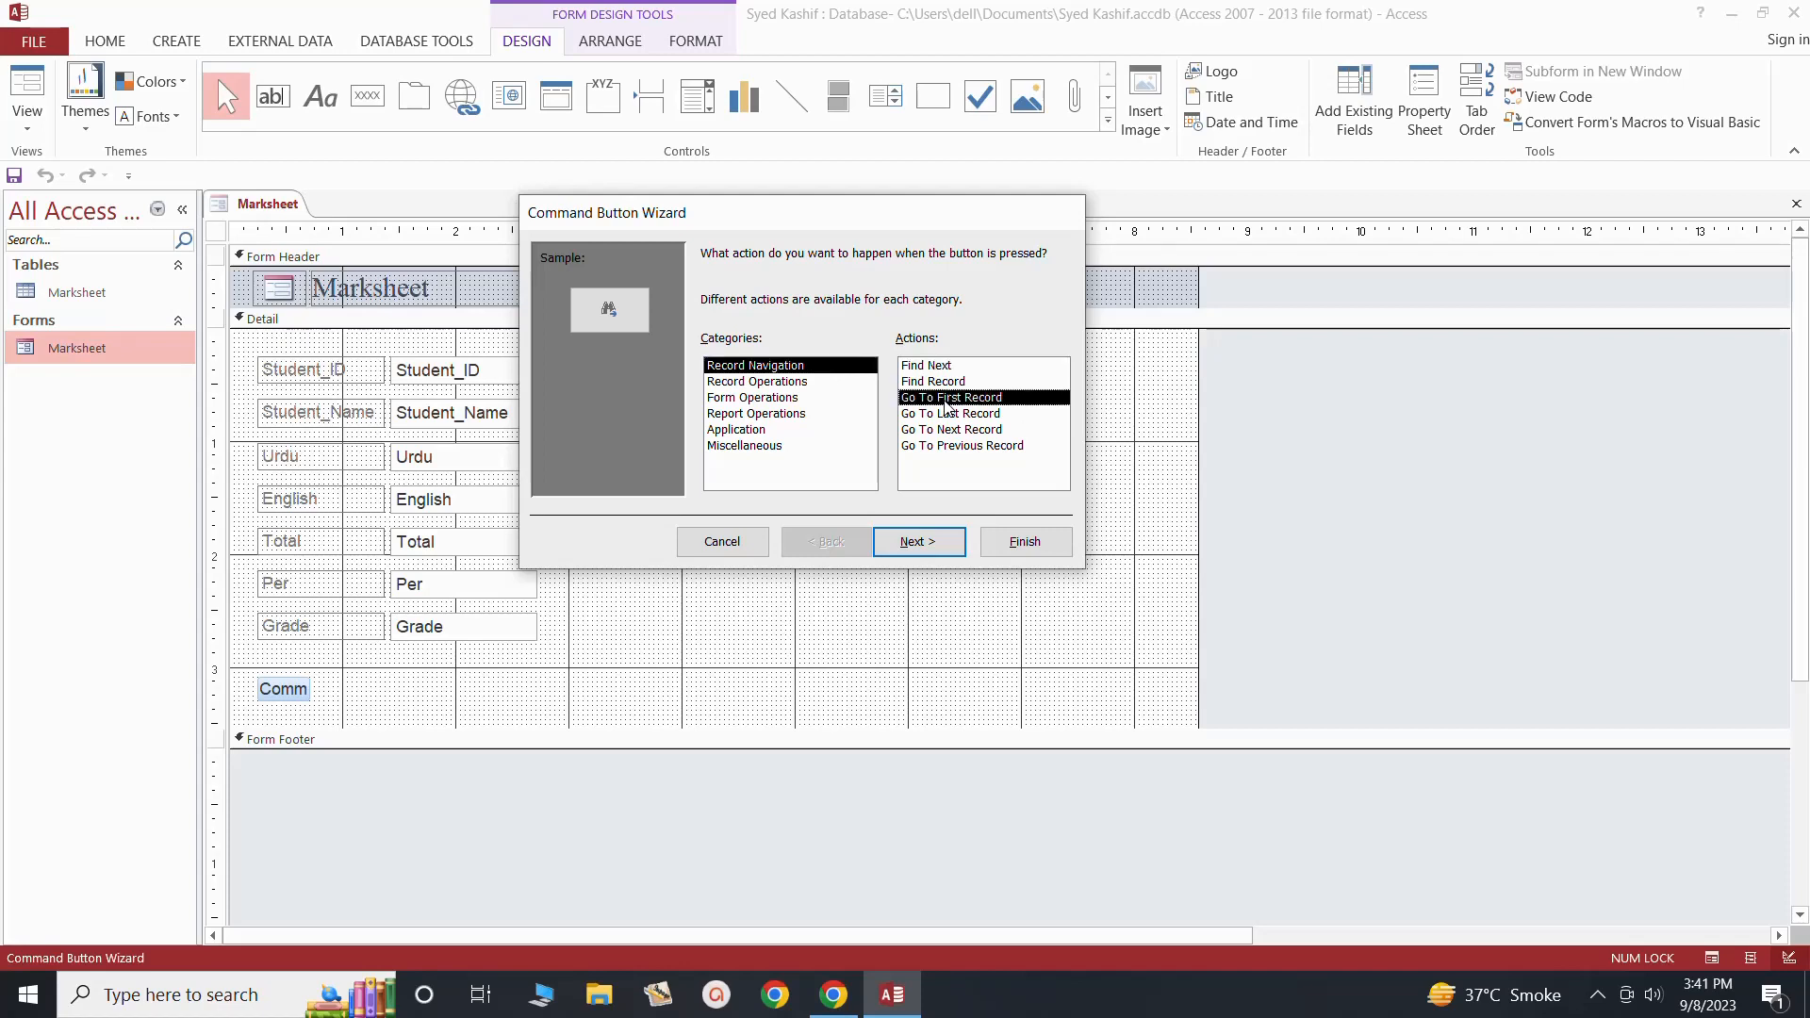
left_click(915, 547)
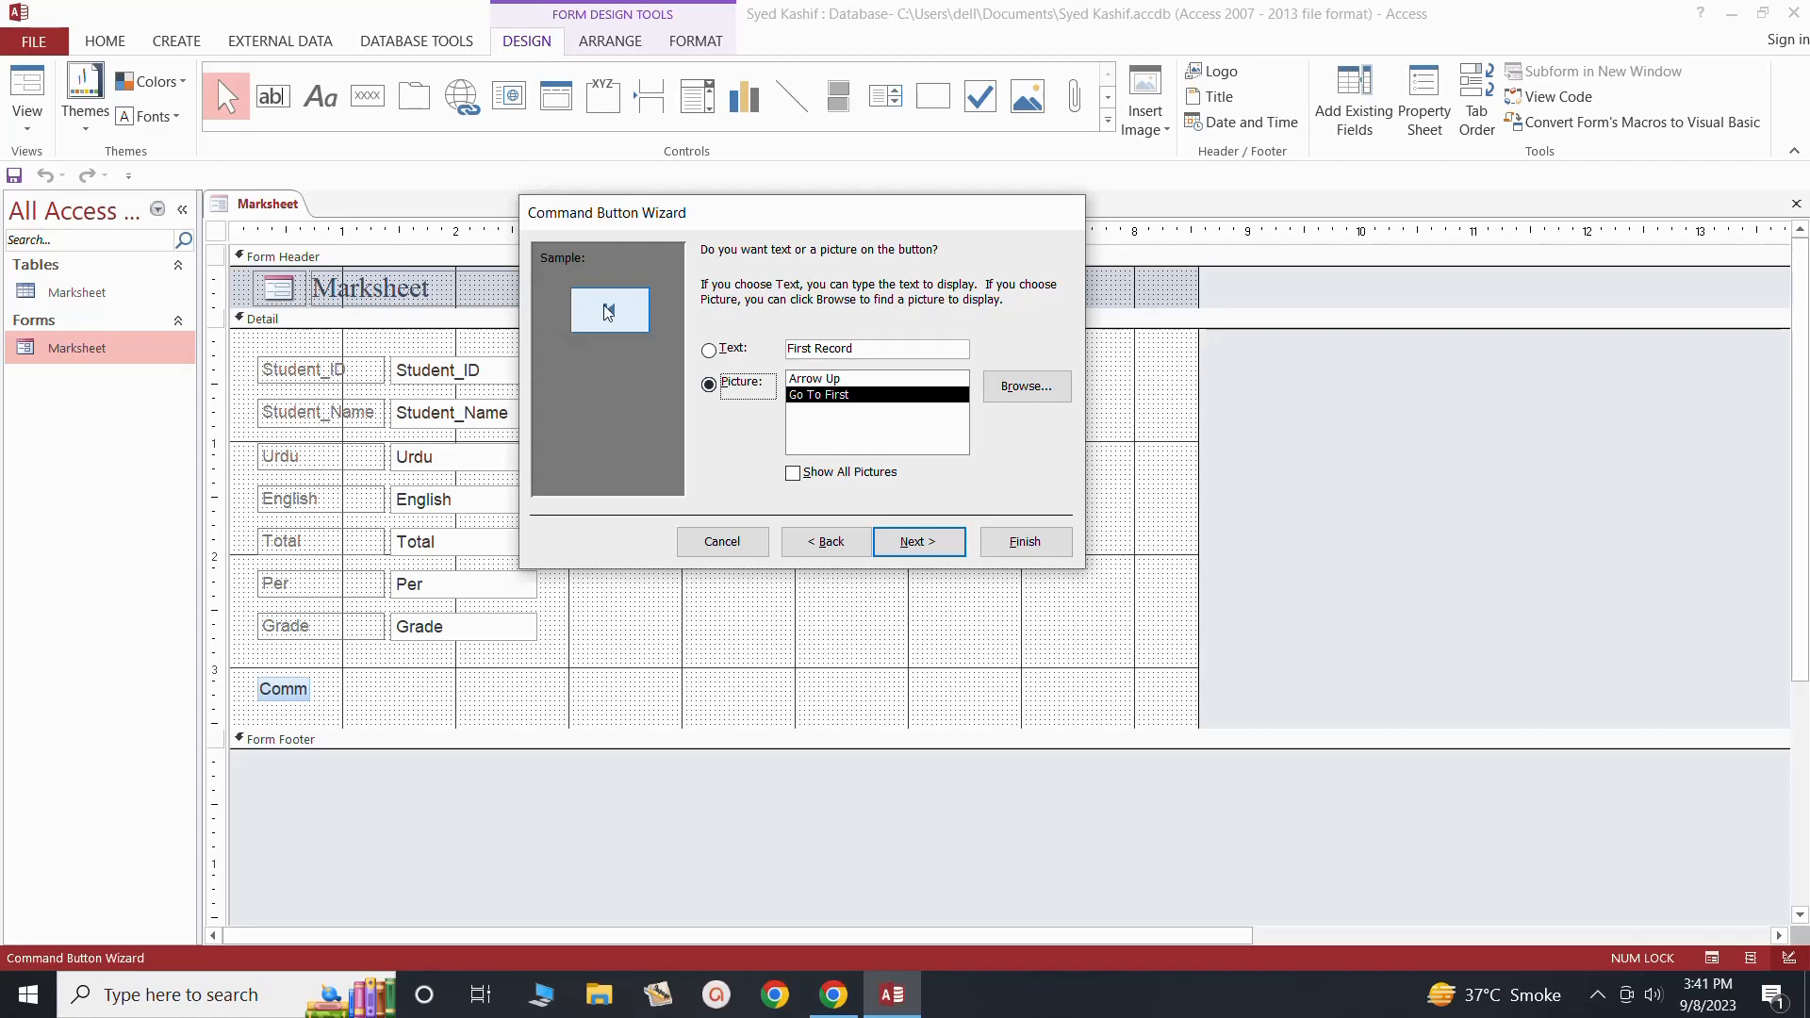
left_click(807, 380)
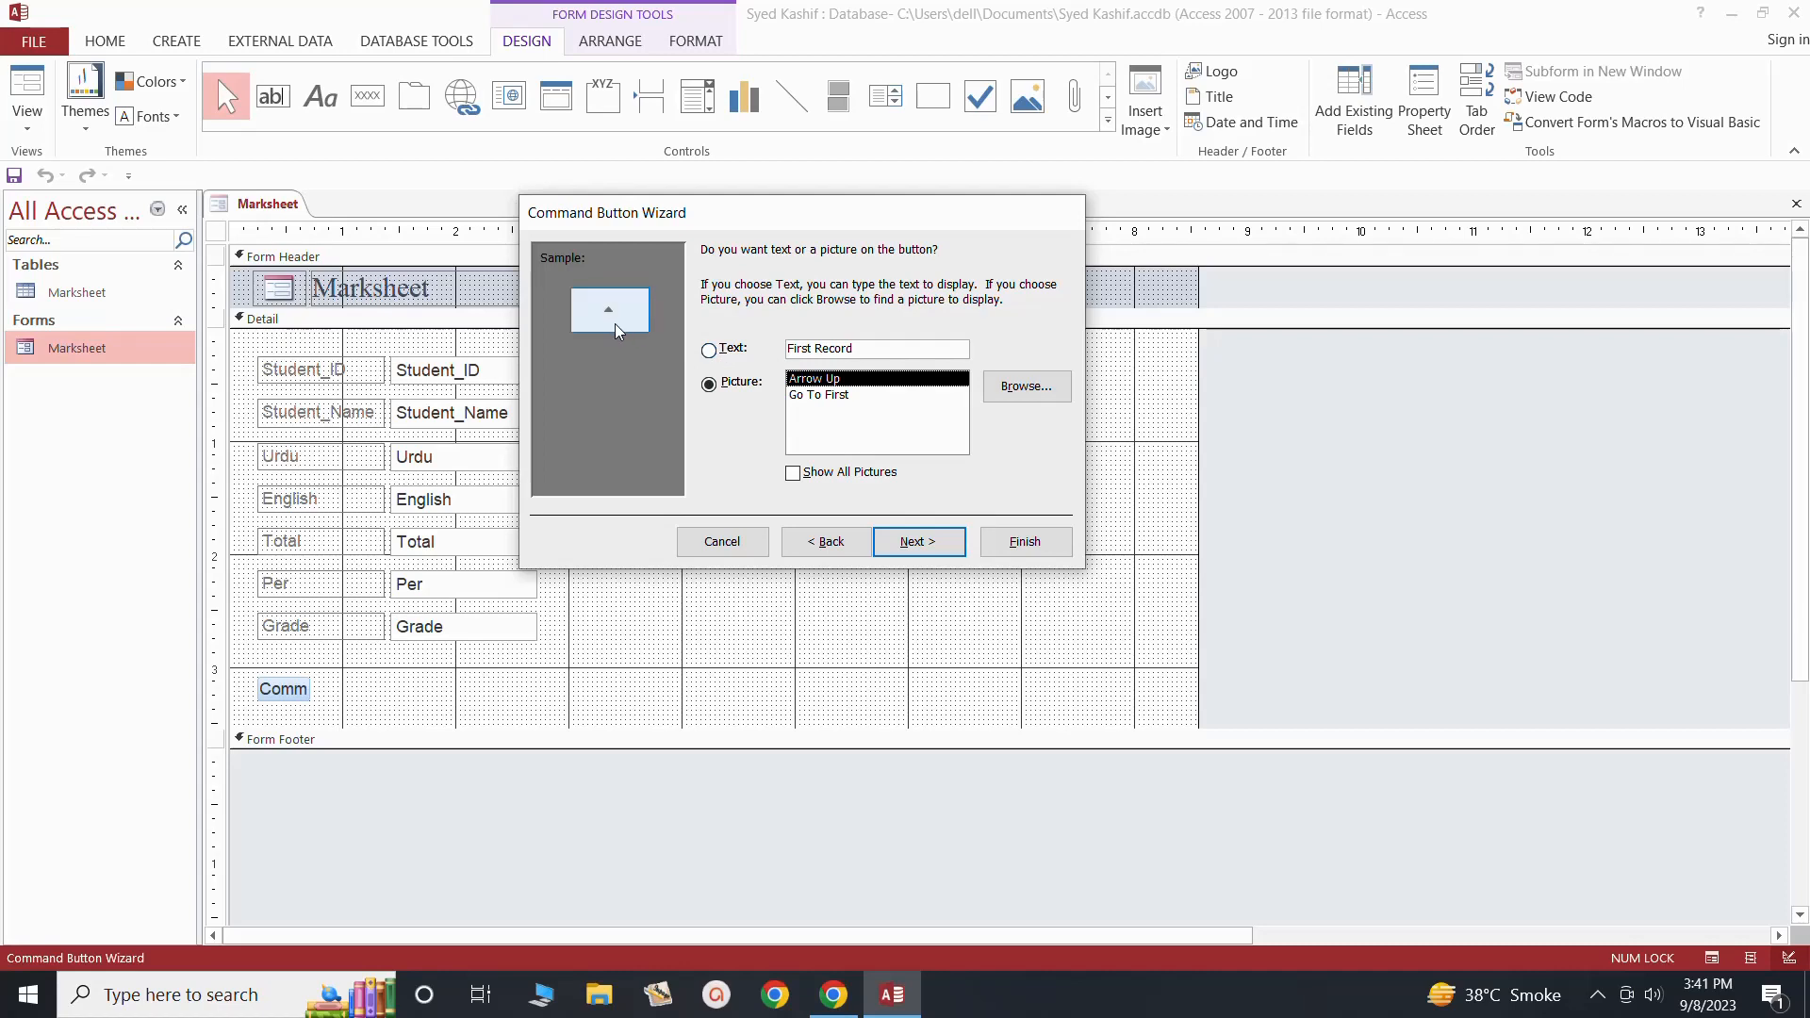
left_click(707, 350)
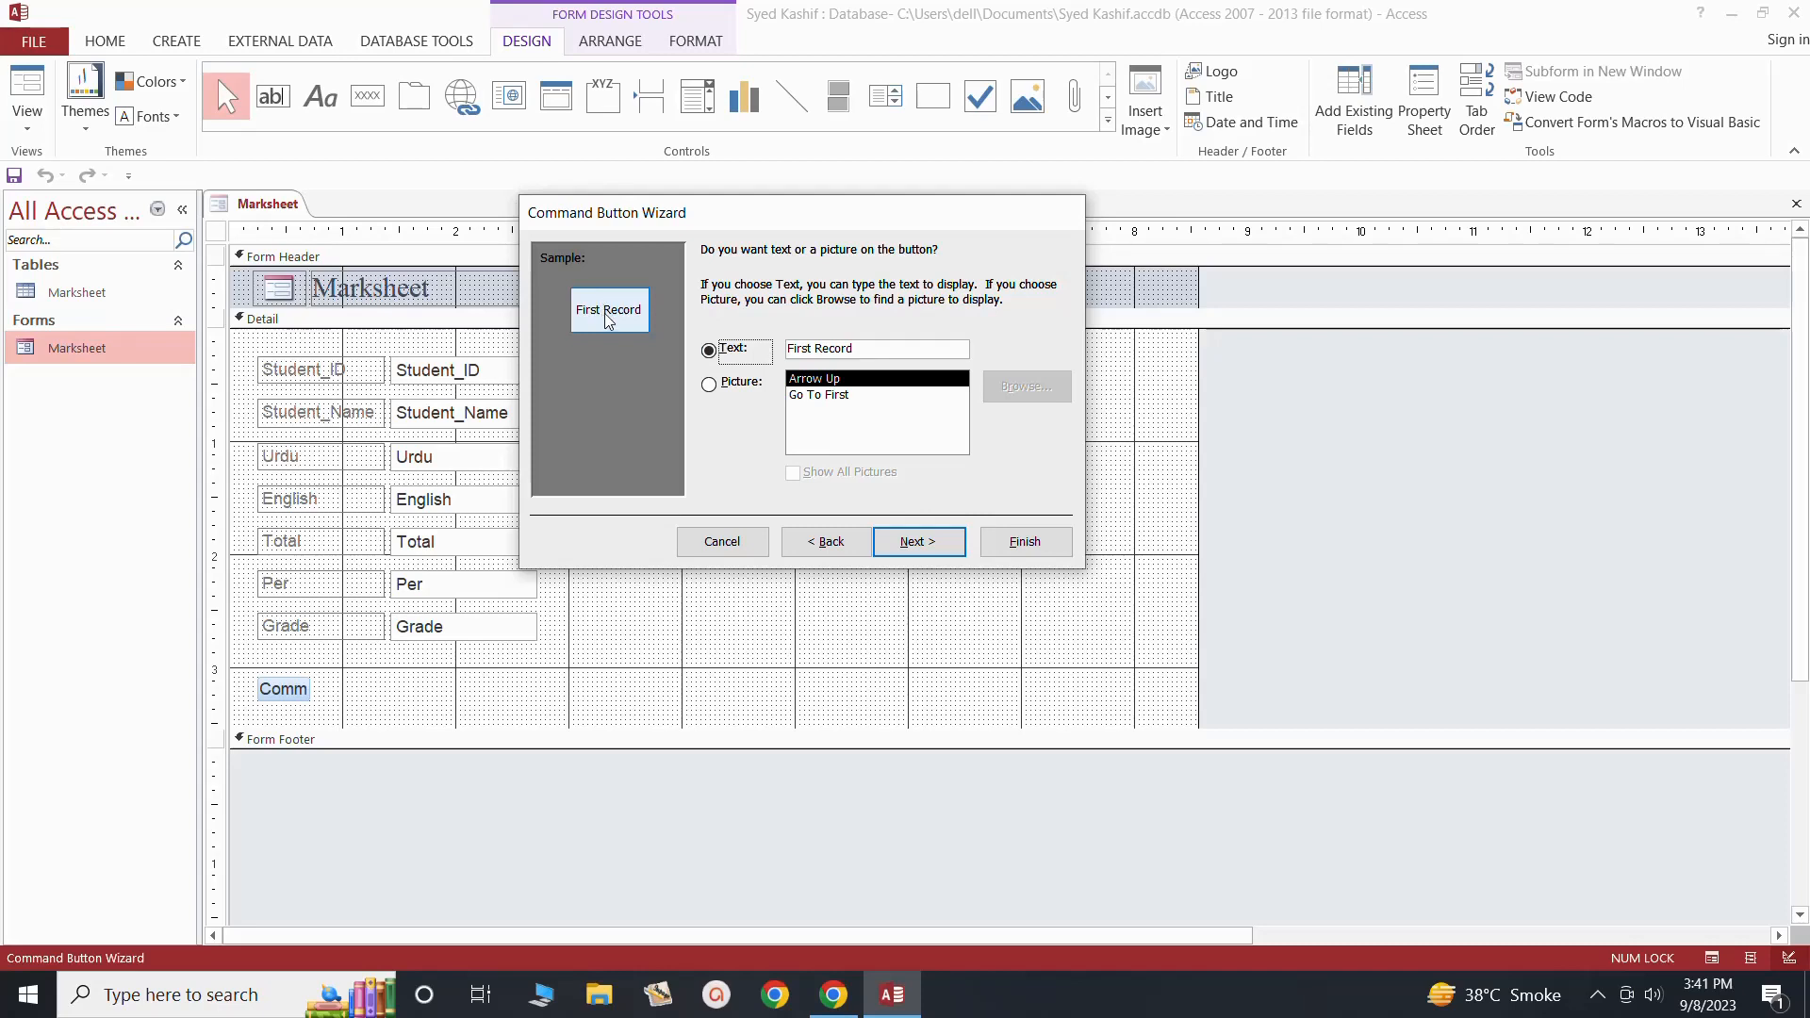
left_click(709, 384)
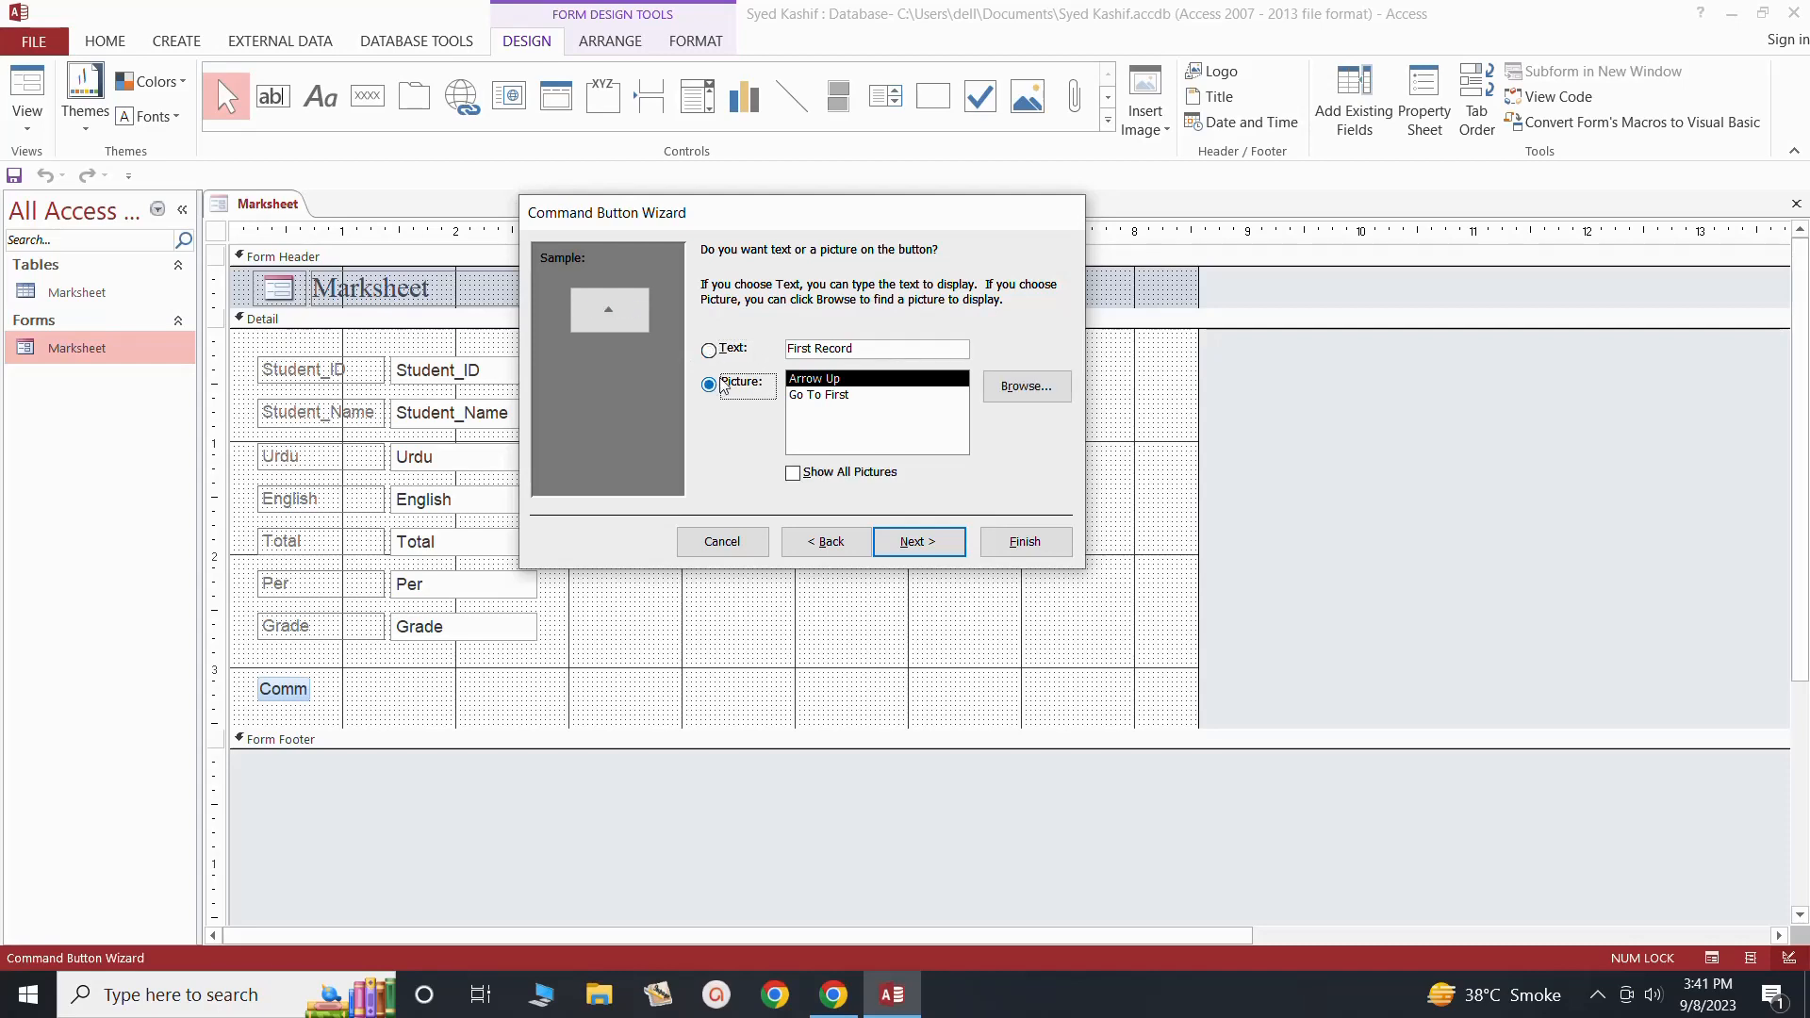
left_click(814, 396)
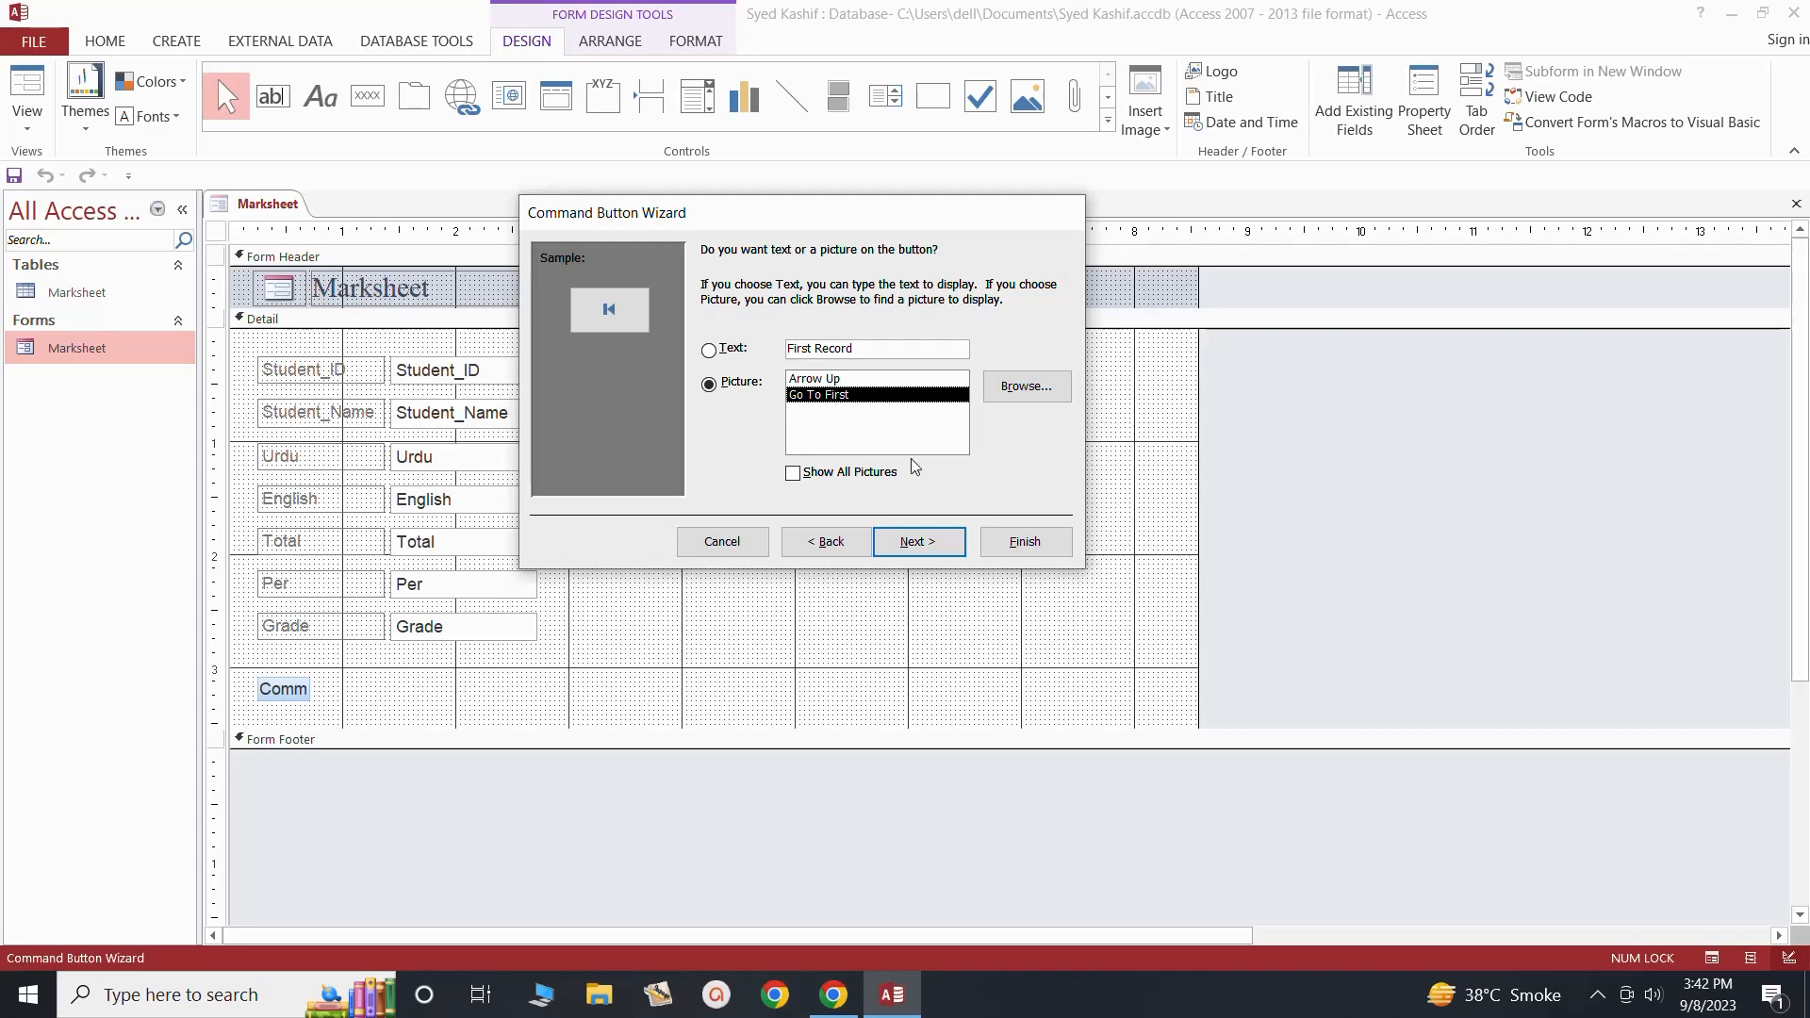
left_click(912, 541)
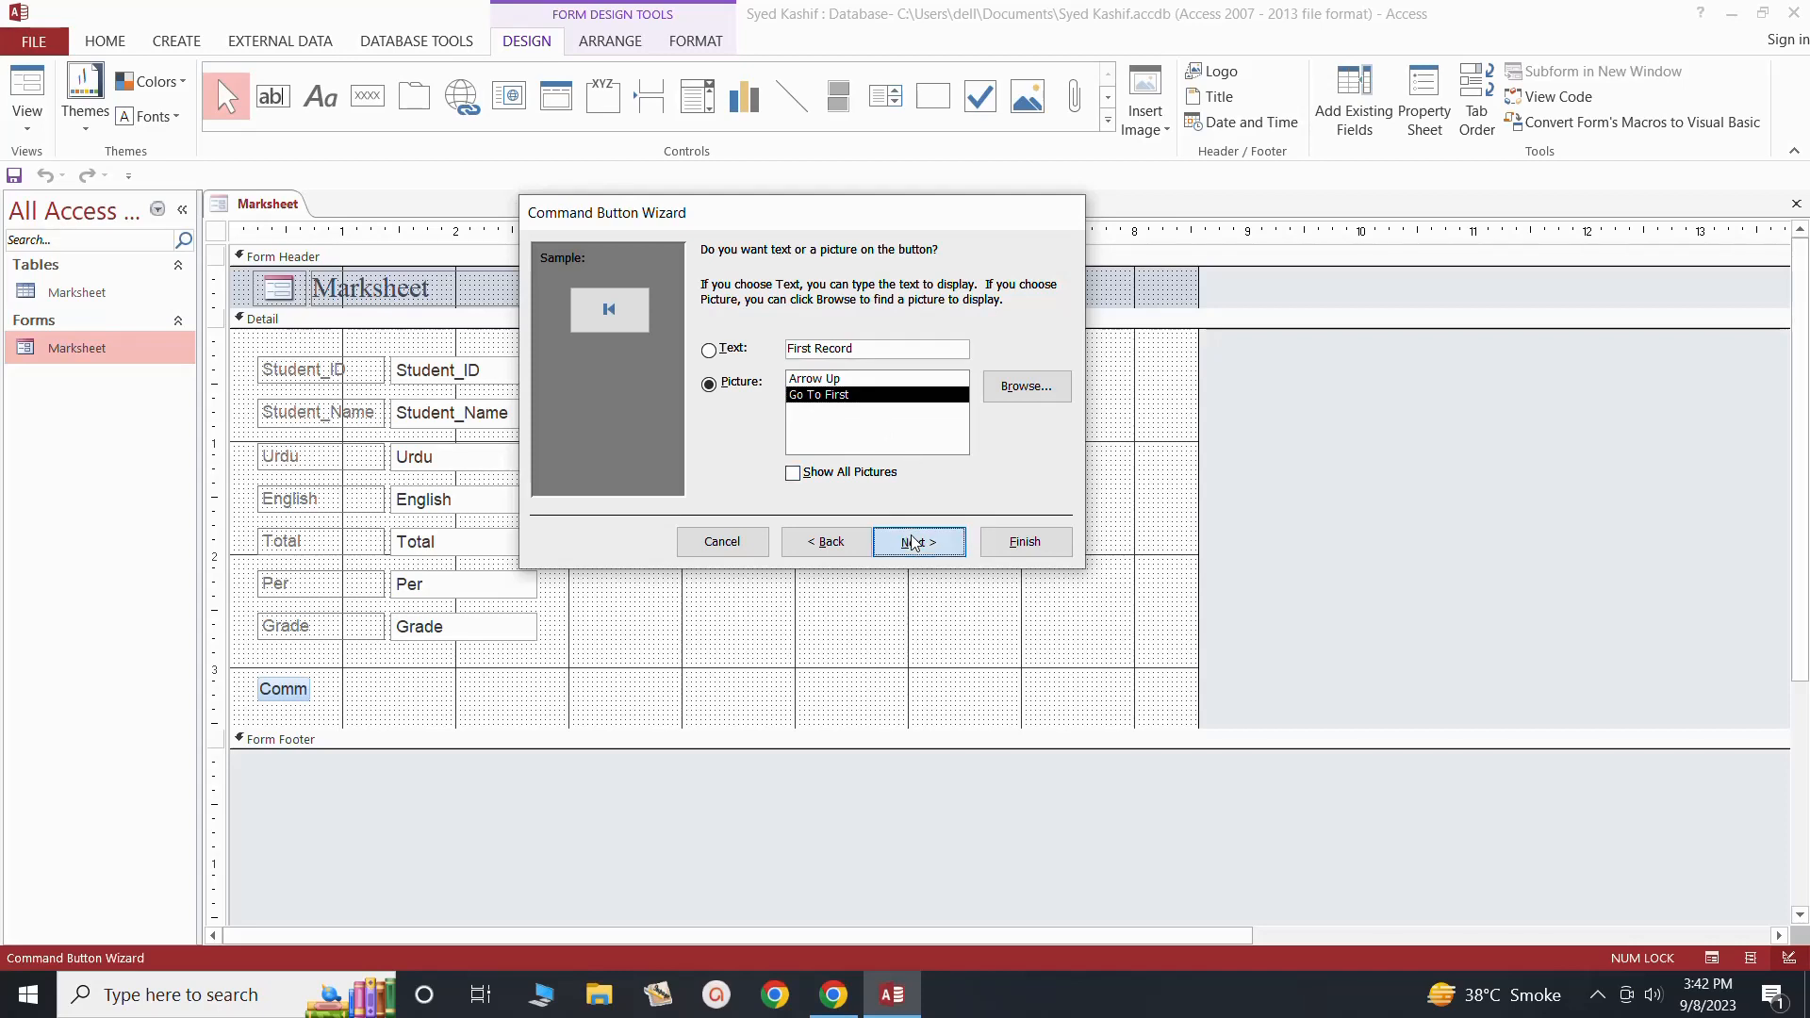
left_click(1018, 542)
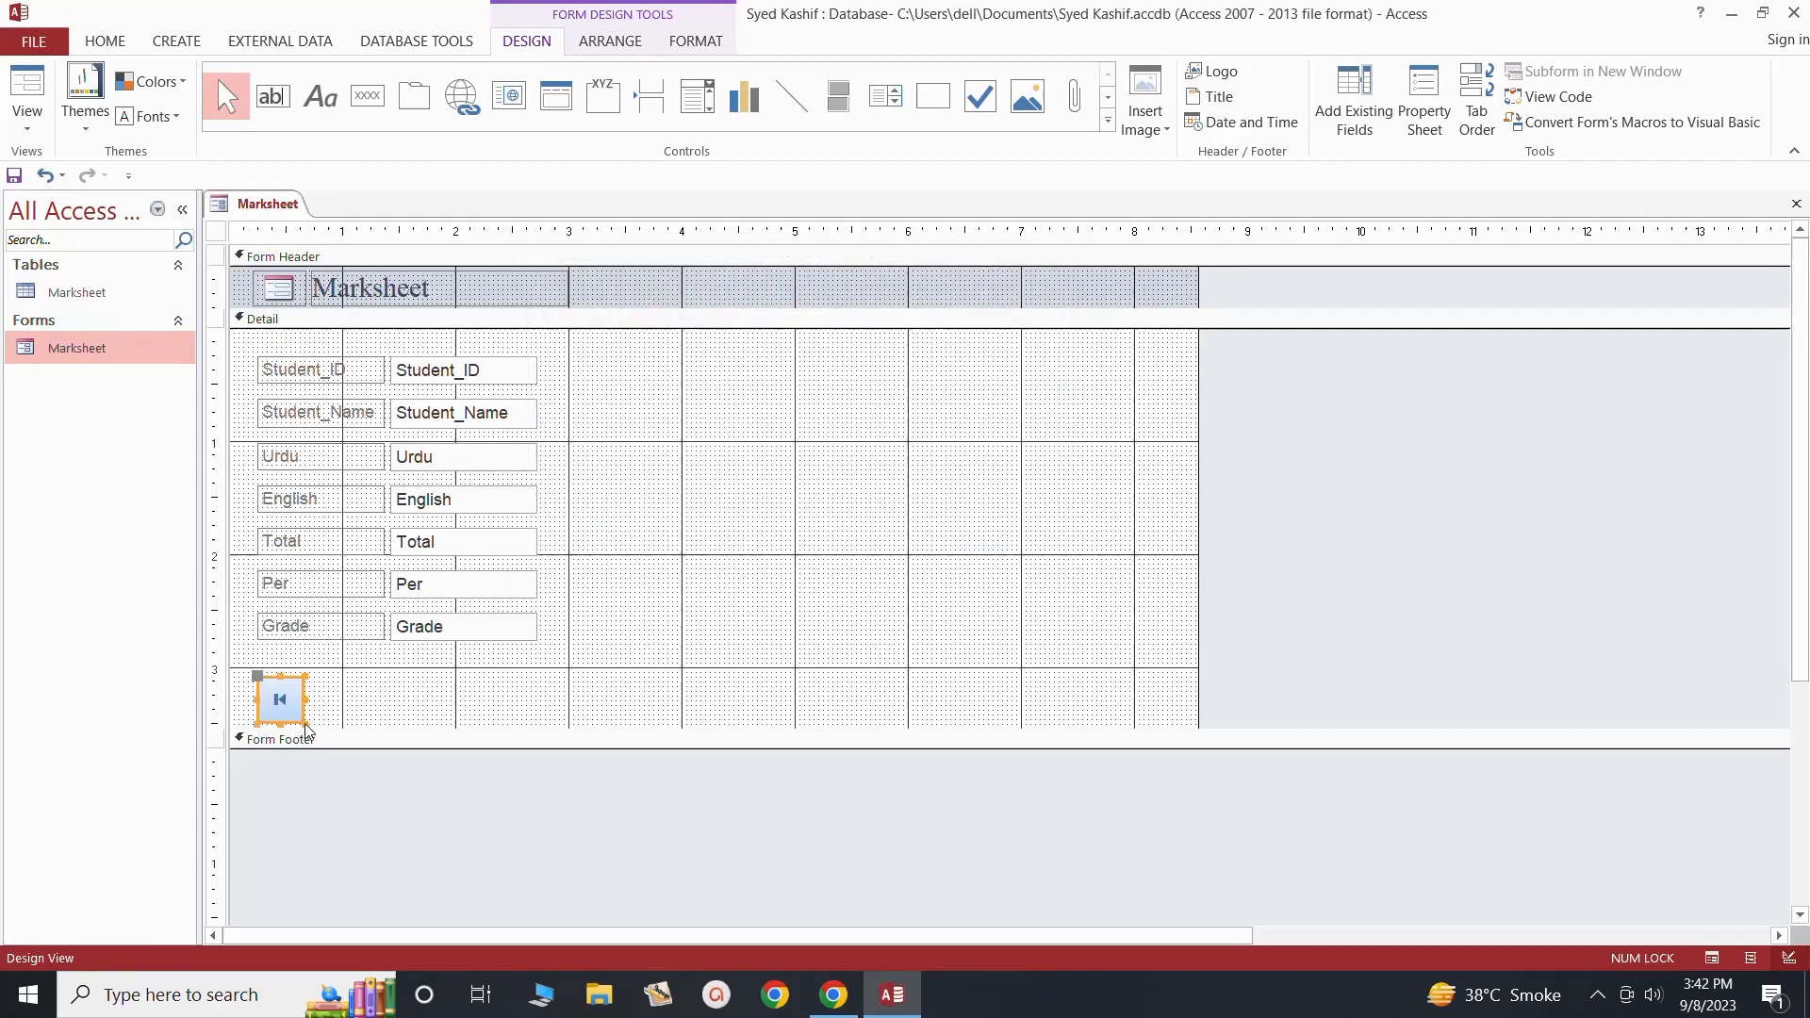
left_click_drag(303, 722, 301, 714)
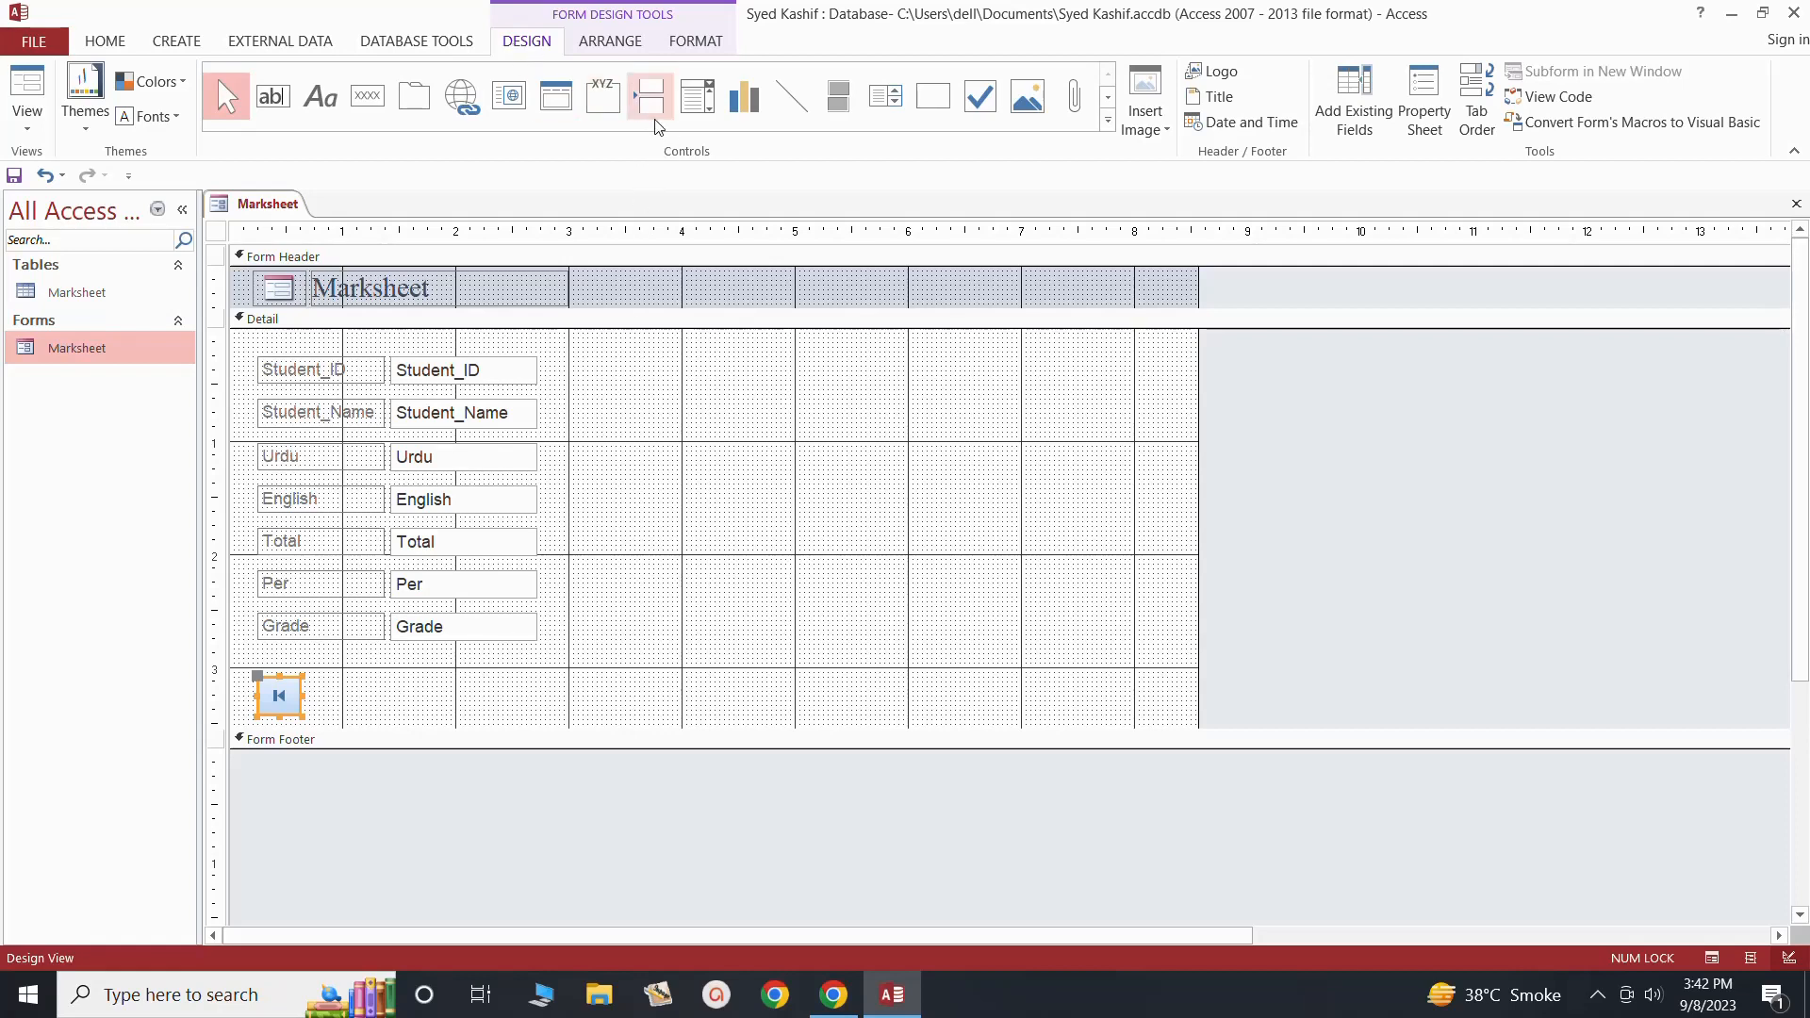
Step: Add a second command button beside the first, using the Go To Last Record action and the Go To Last picture
left_click(370, 104)
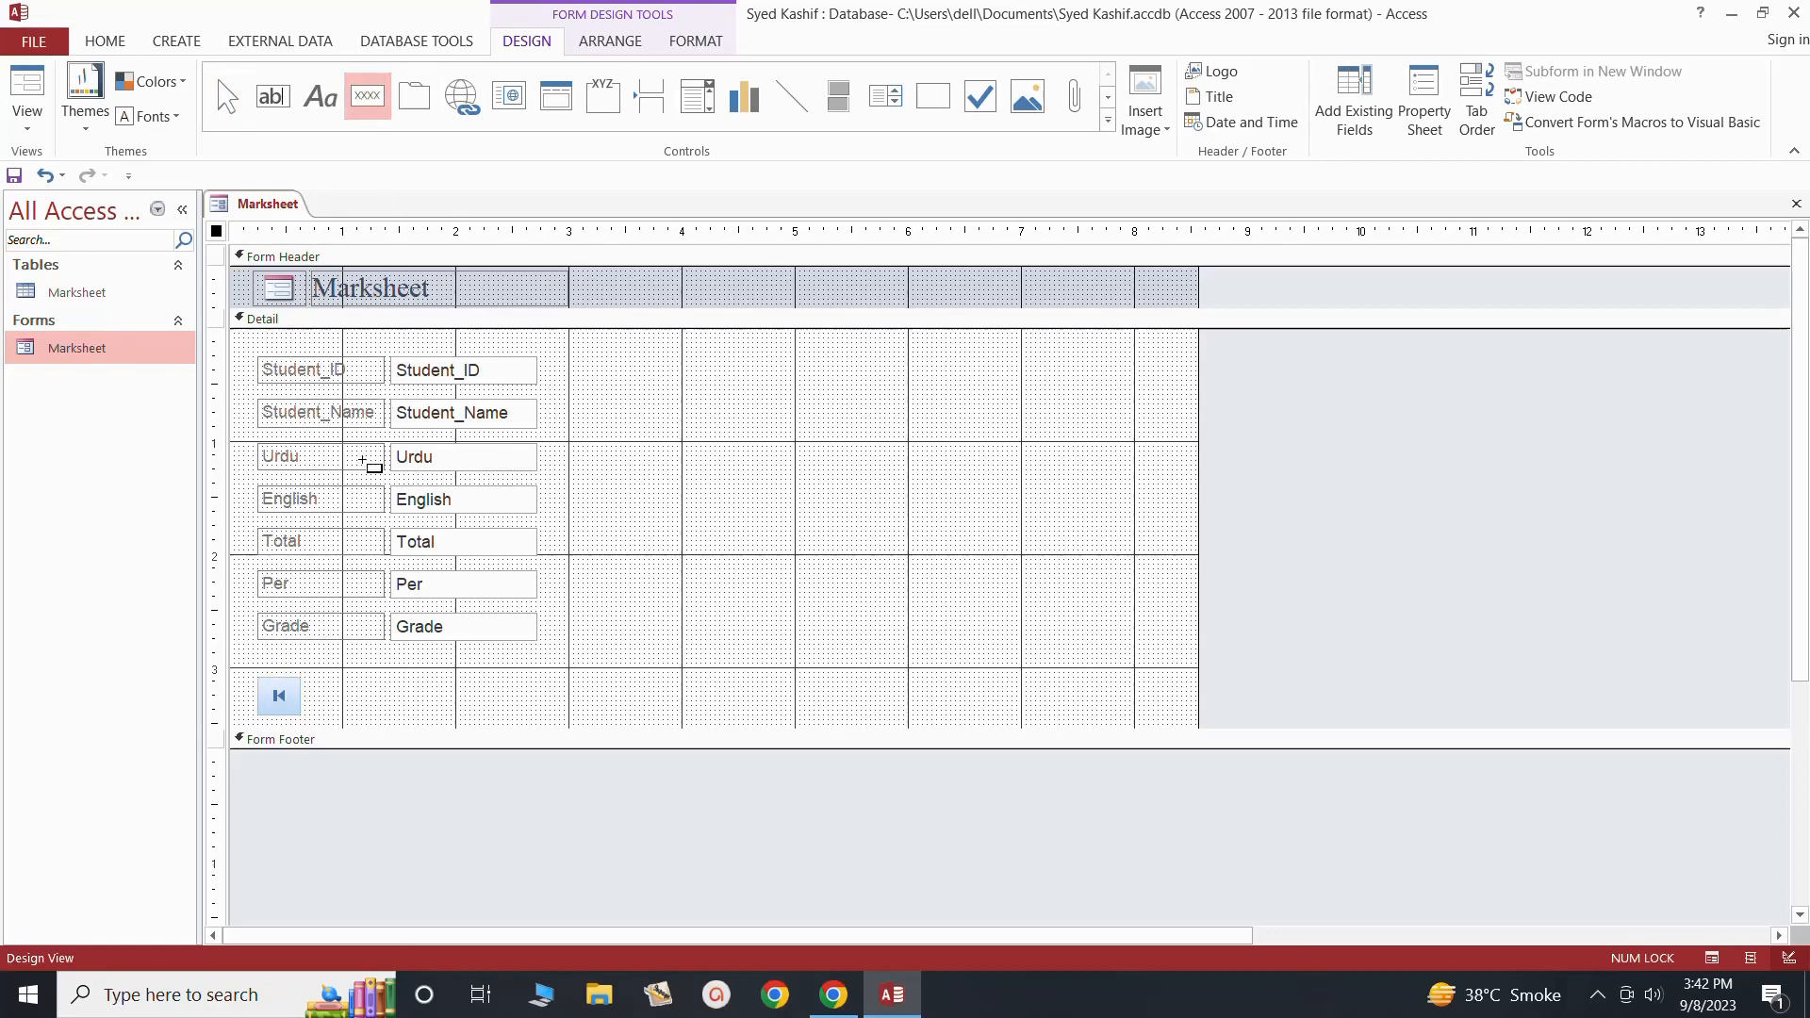
left_click_drag(304, 683, 354, 721)
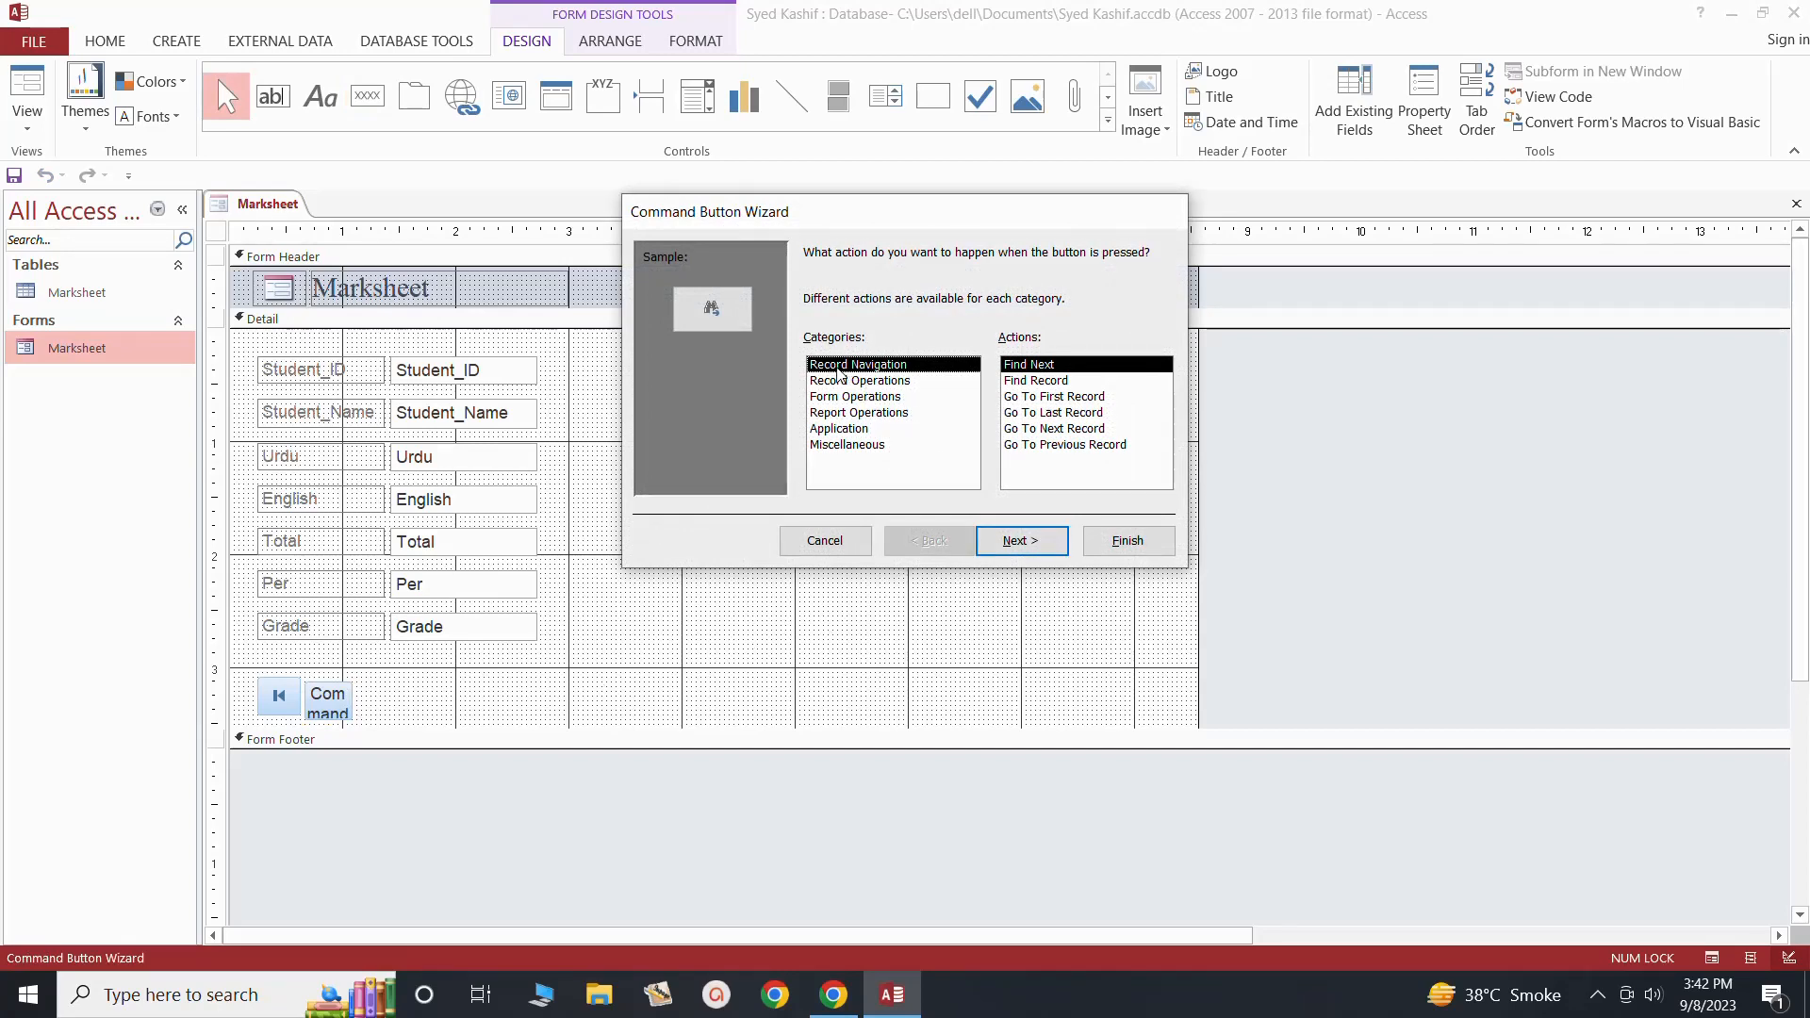
left_click(1063, 414)
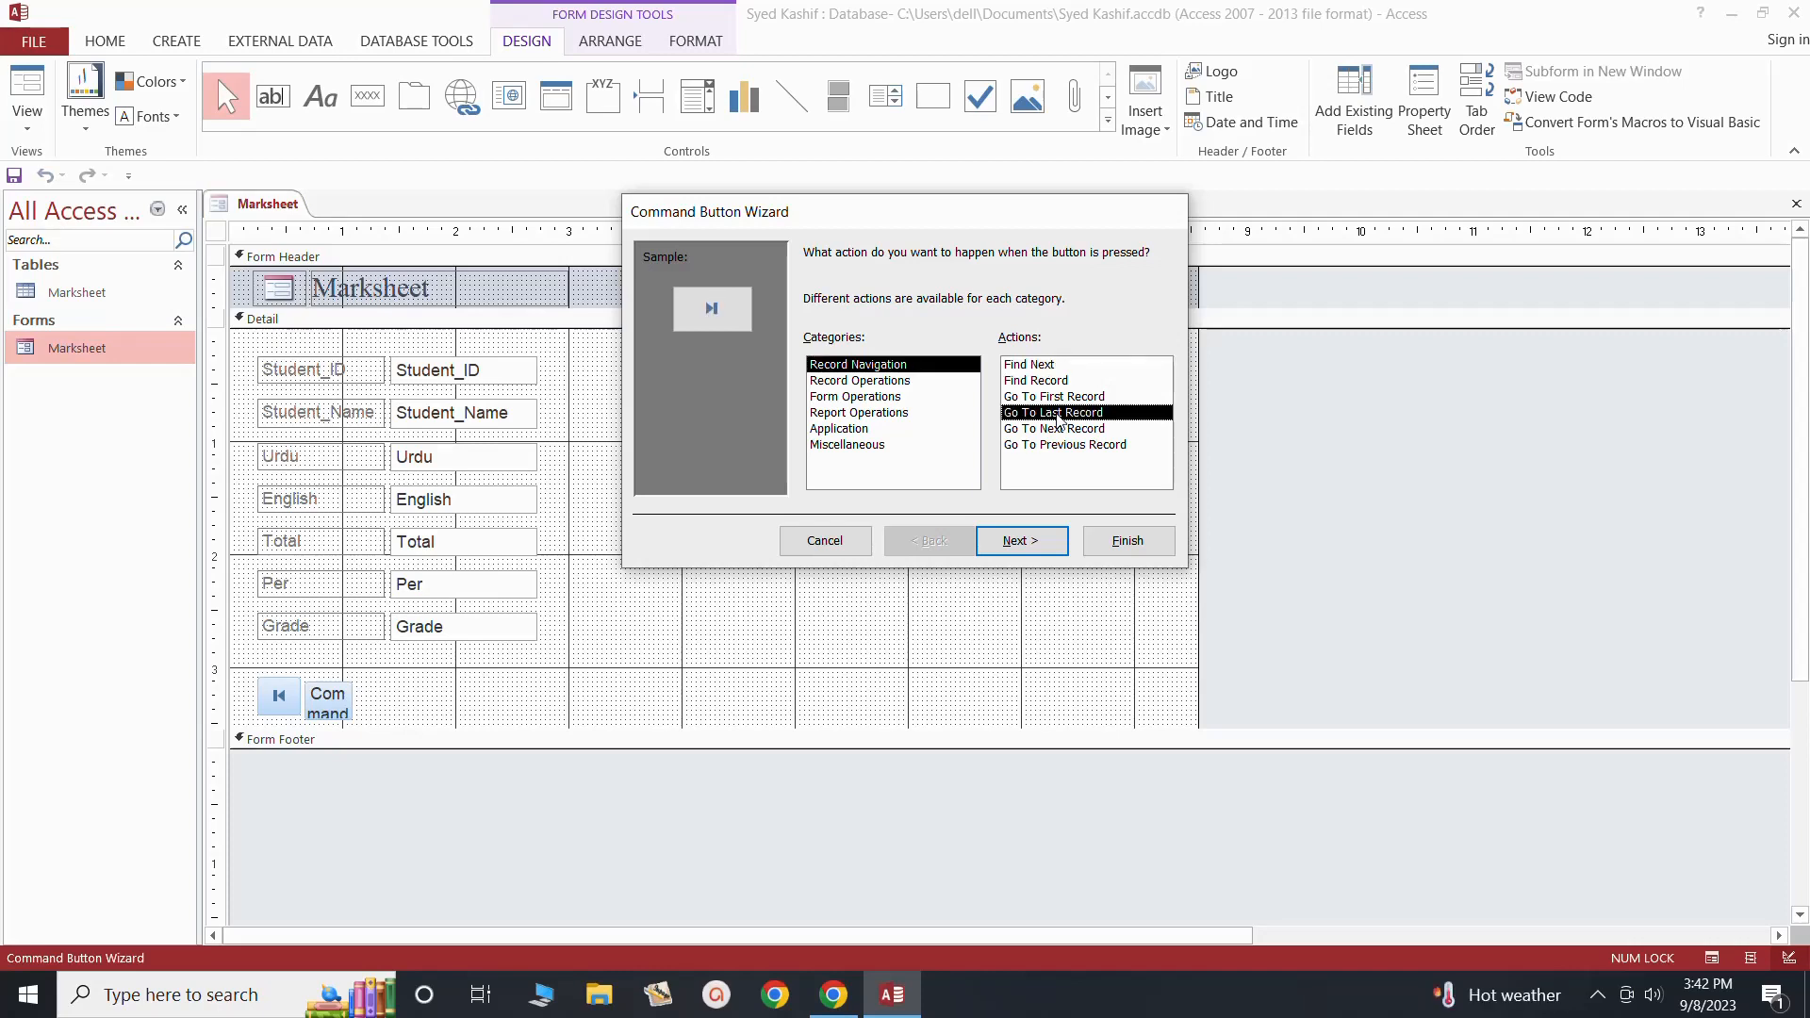
left_click(1018, 544)
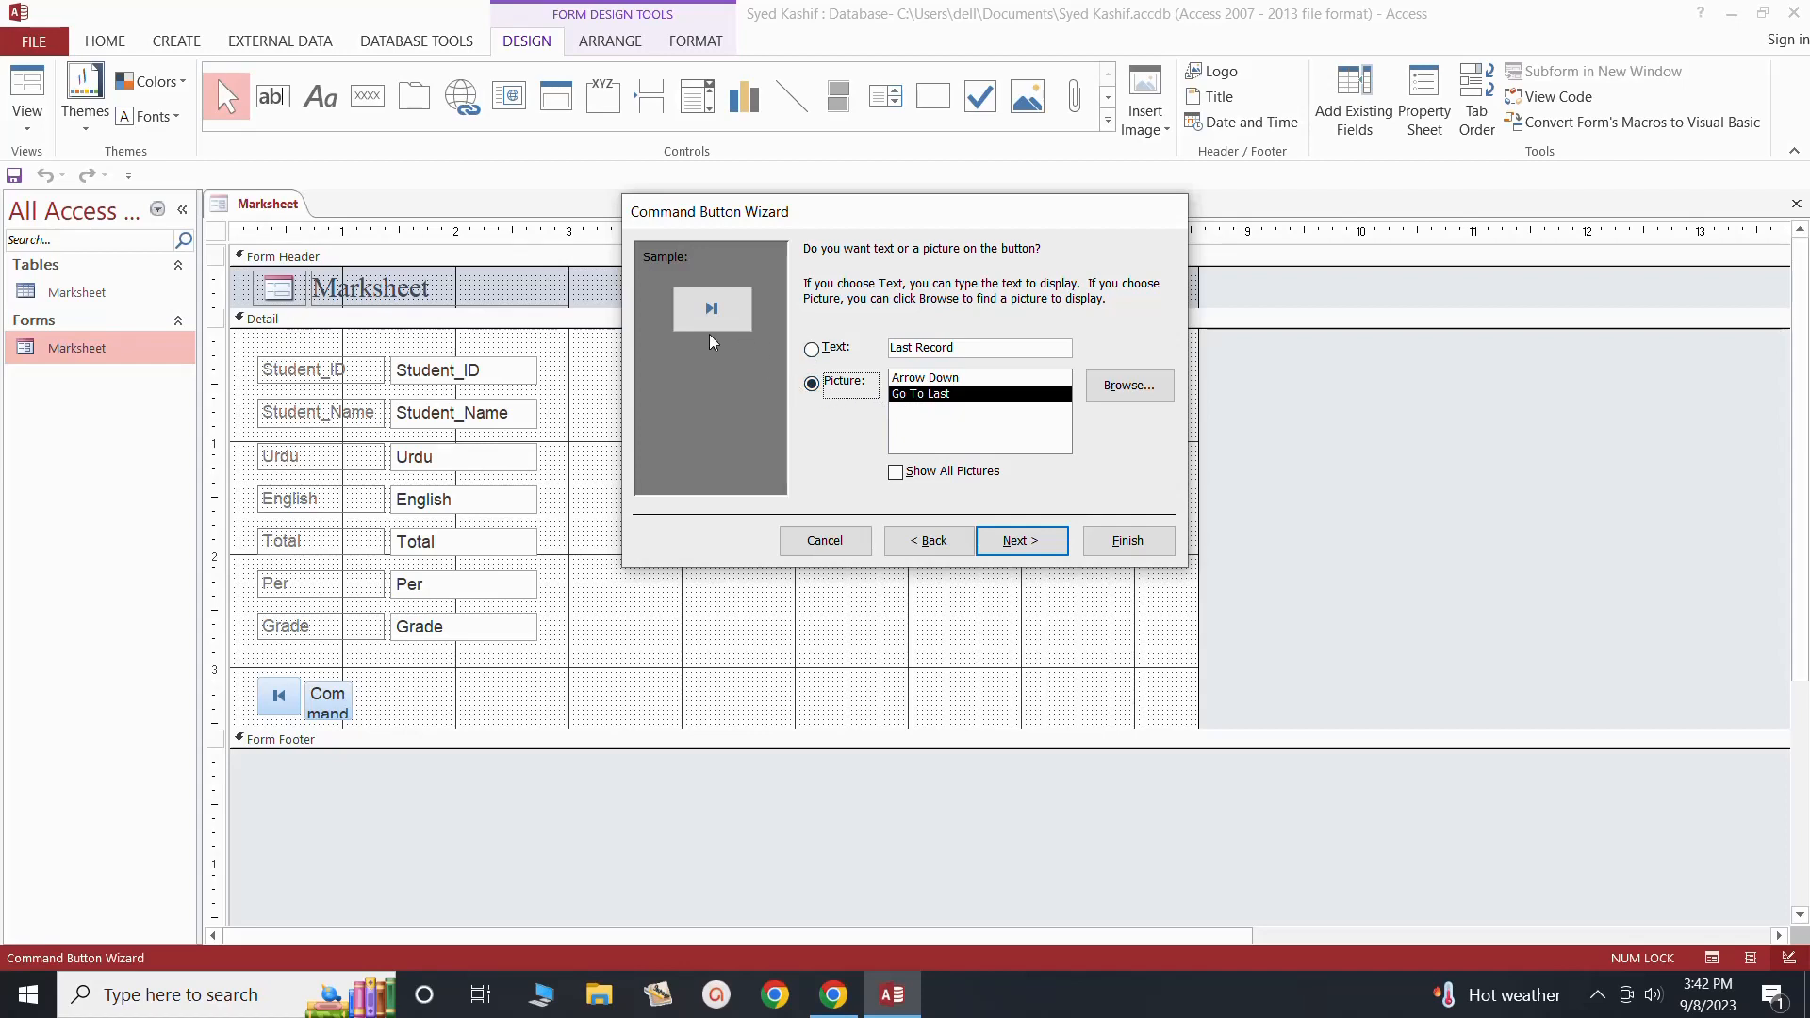
left_click(1023, 539)
left_click(1109, 547)
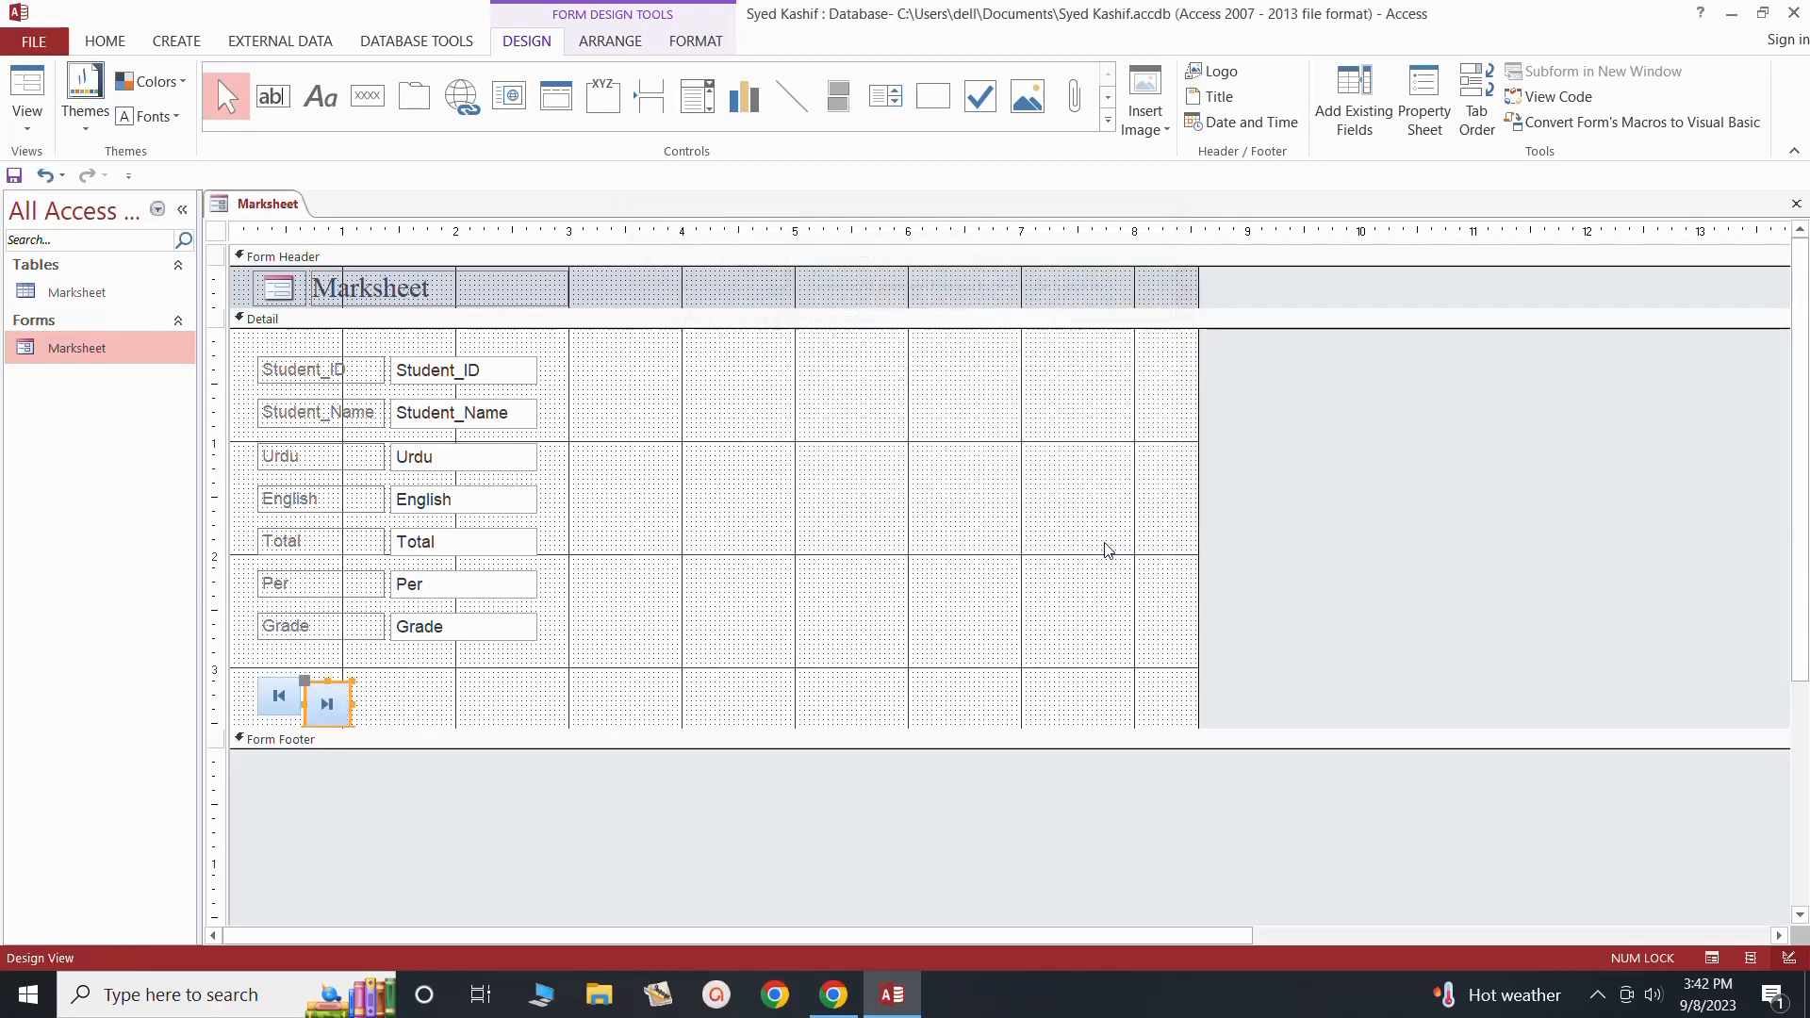
Step: Extend the Detail section slightly downward and reduce the last-record button's height
left_click_drag(600, 728, 601, 751)
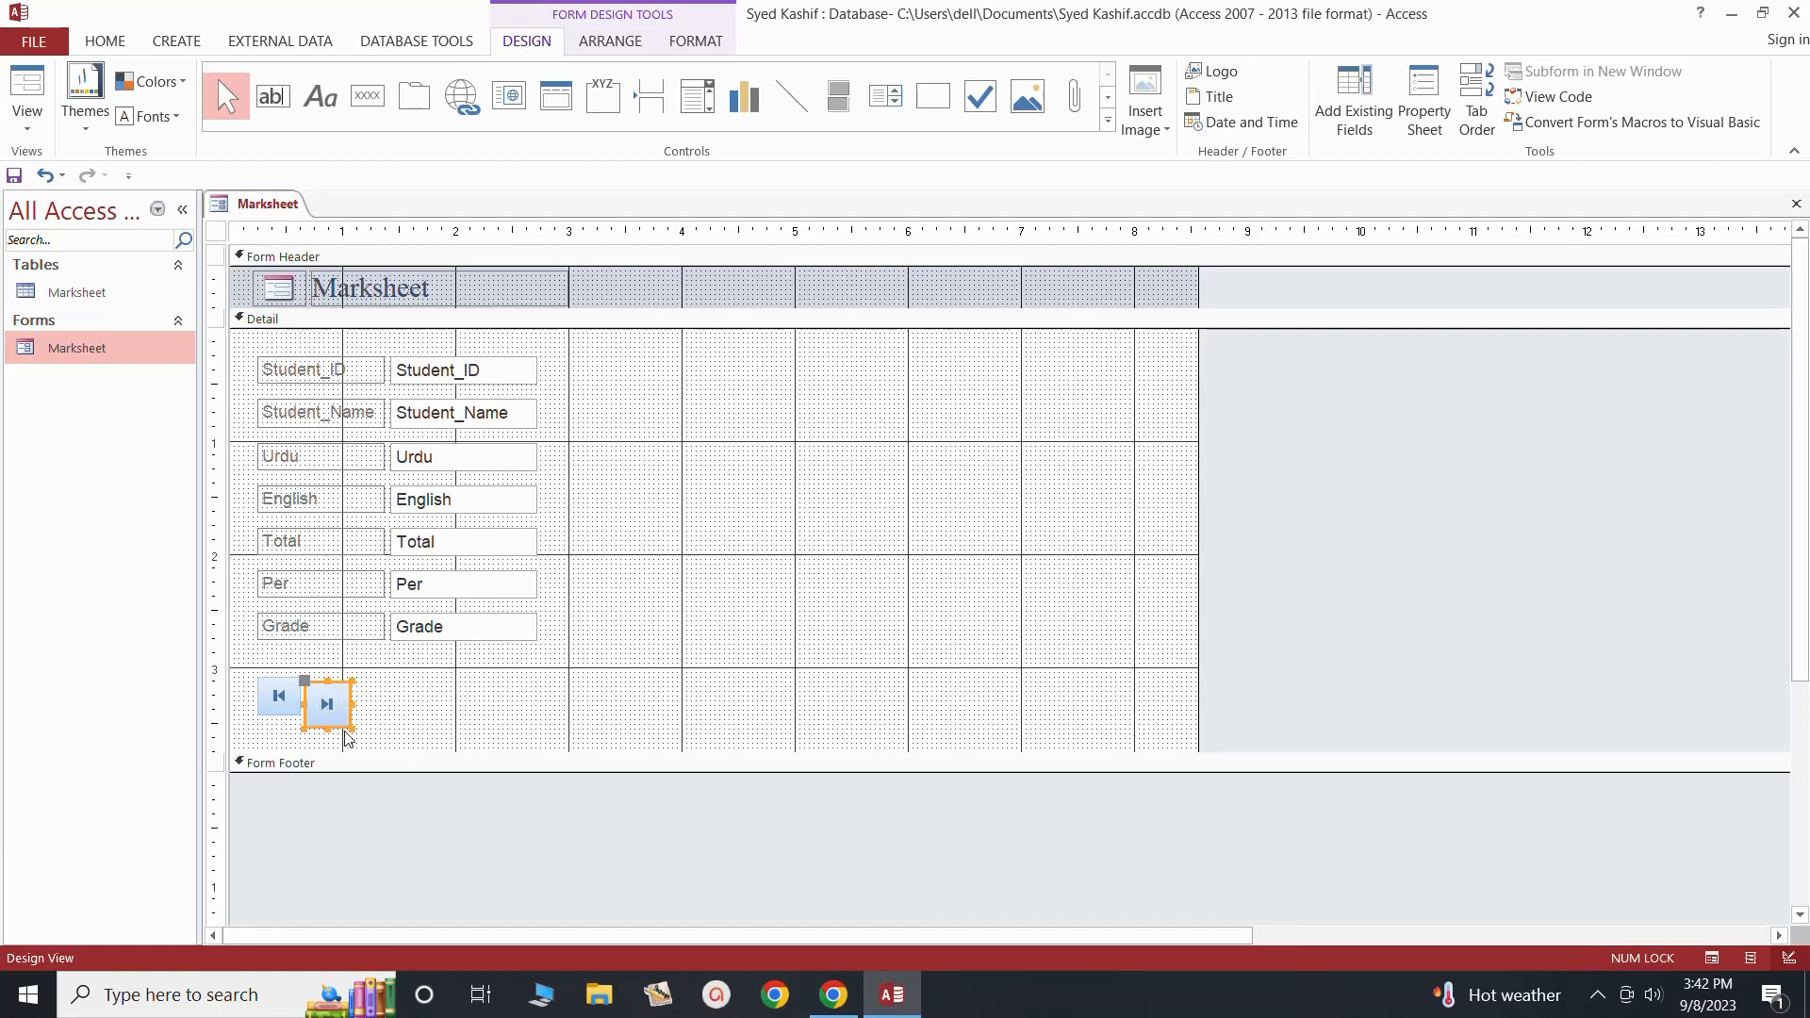
left_click_drag(352, 728, 342, 711)
left_click(392, 710)
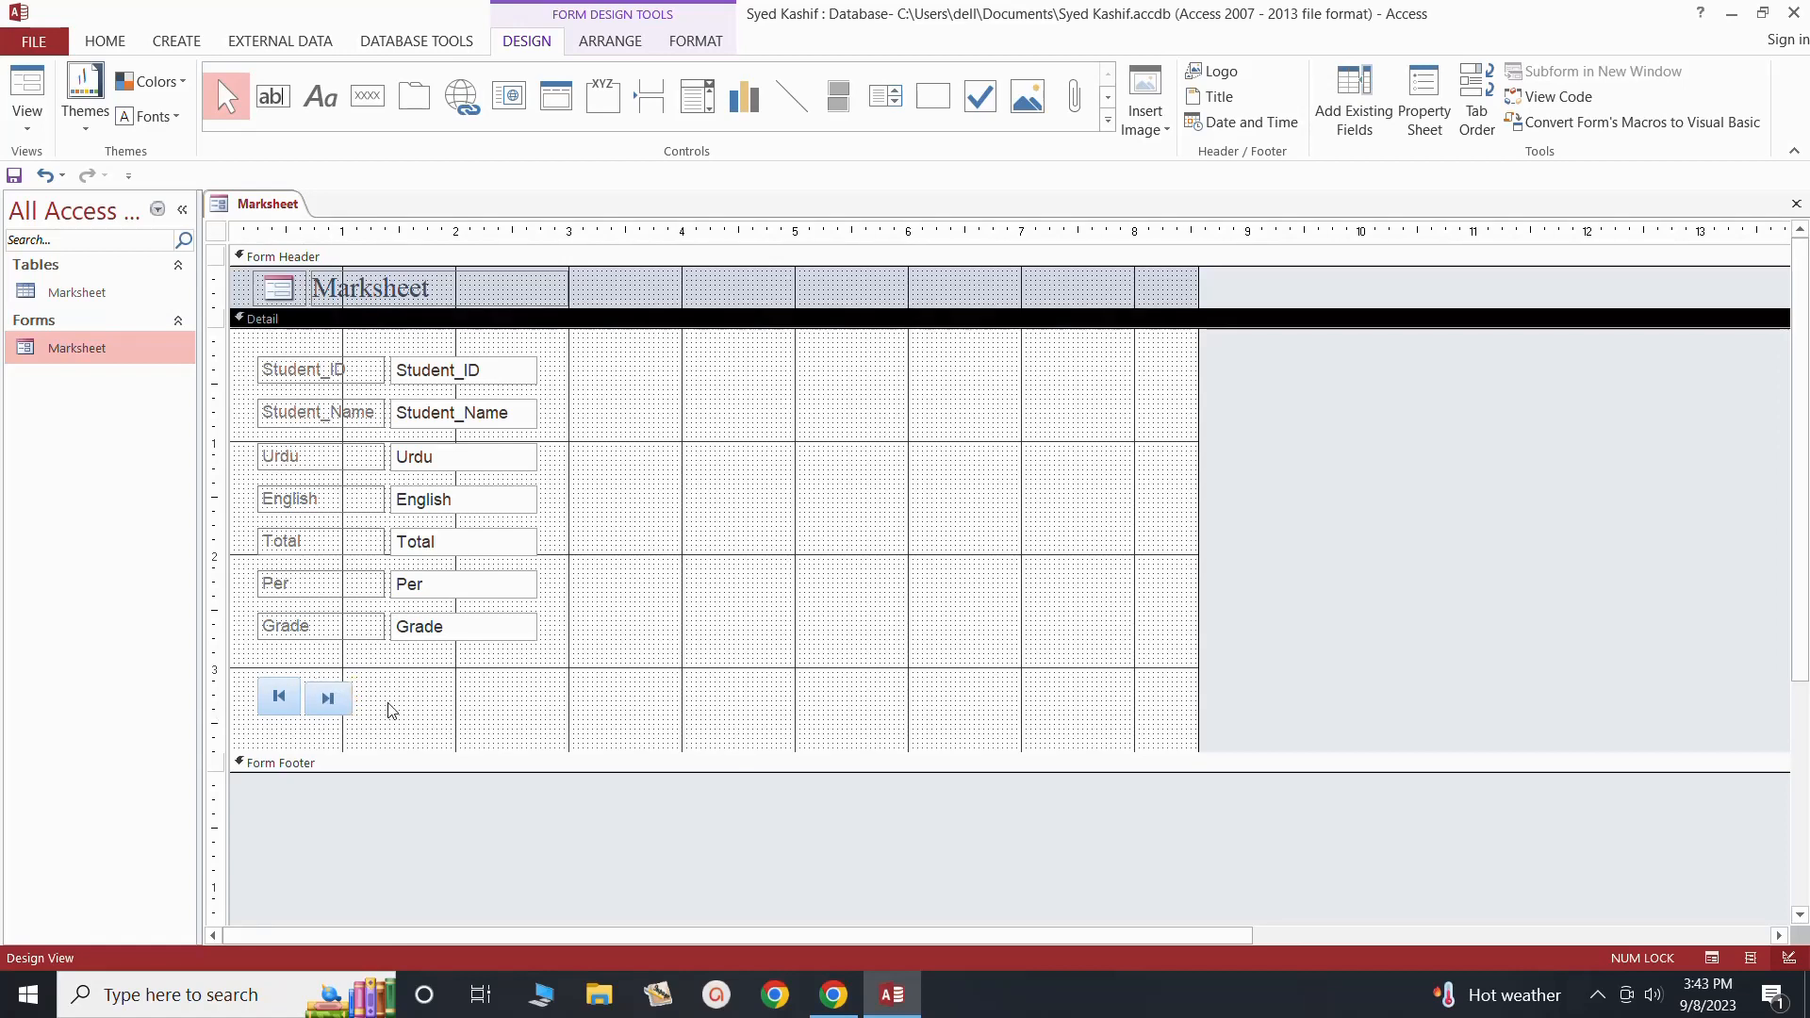
Step: Move the last-record button into line with the first-record button, directly beside it
left_click(325, 698)
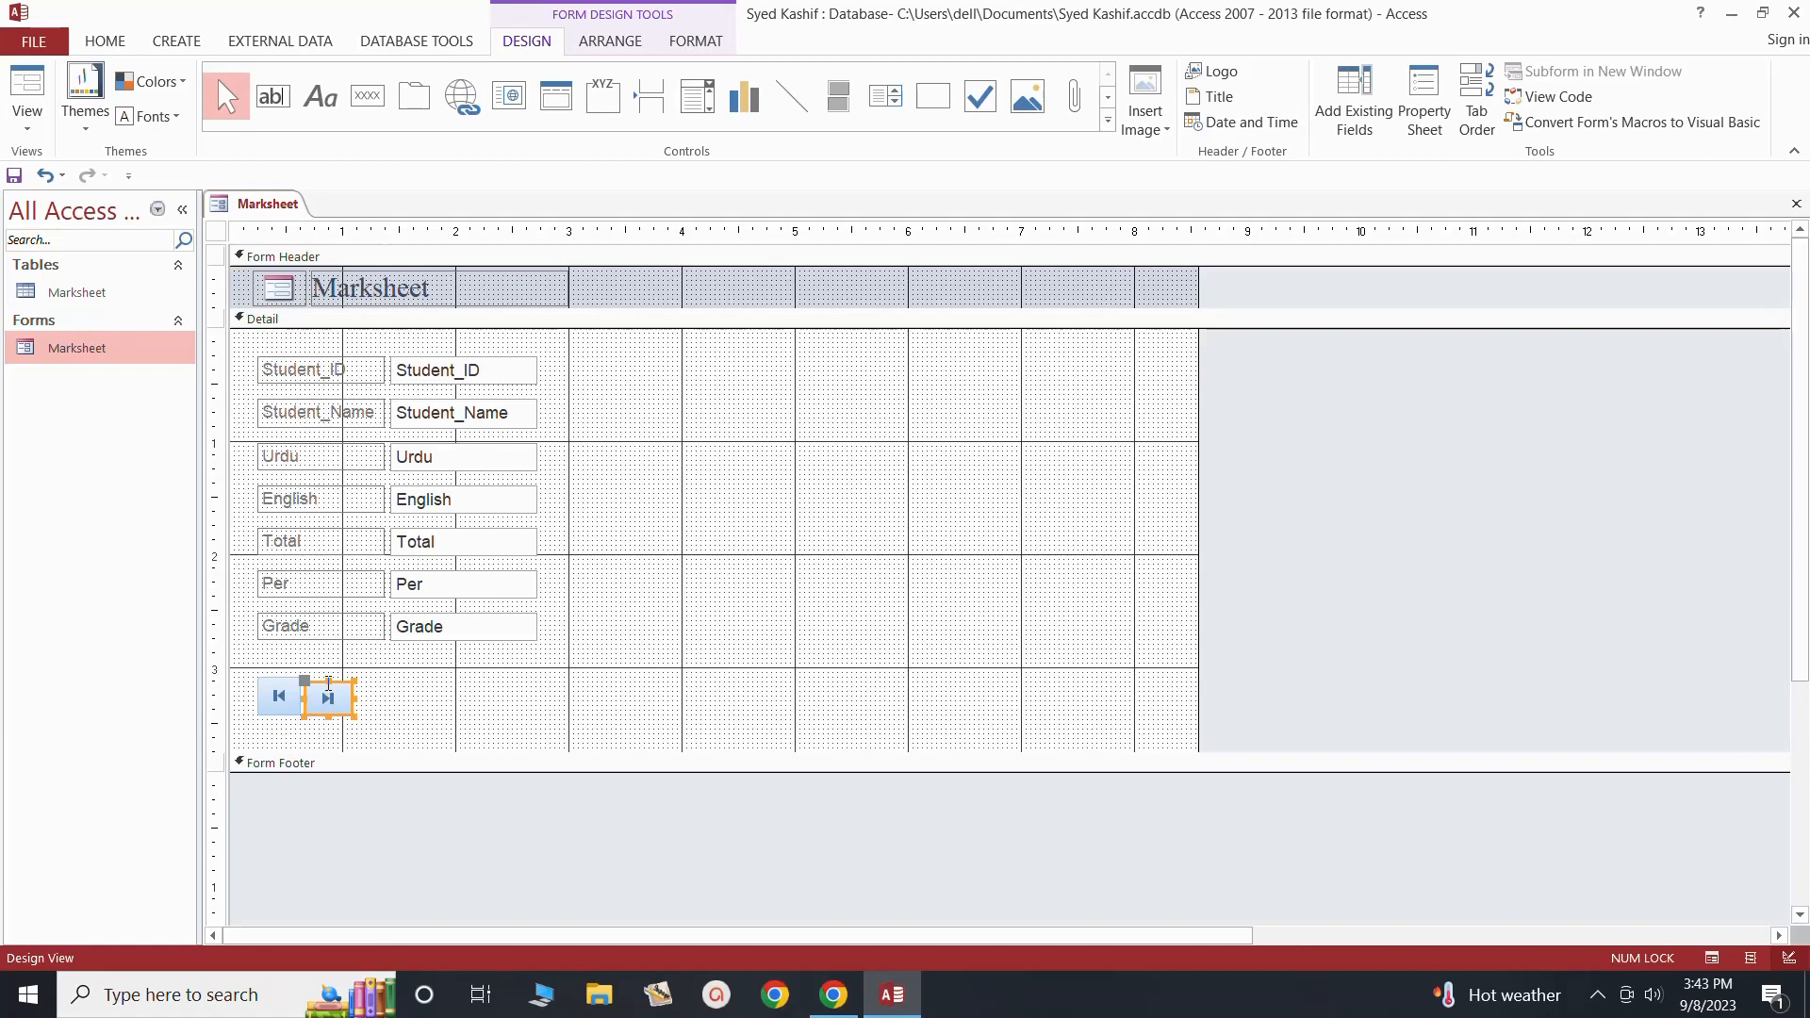
left_click_drag(328, 682, 332, 720)
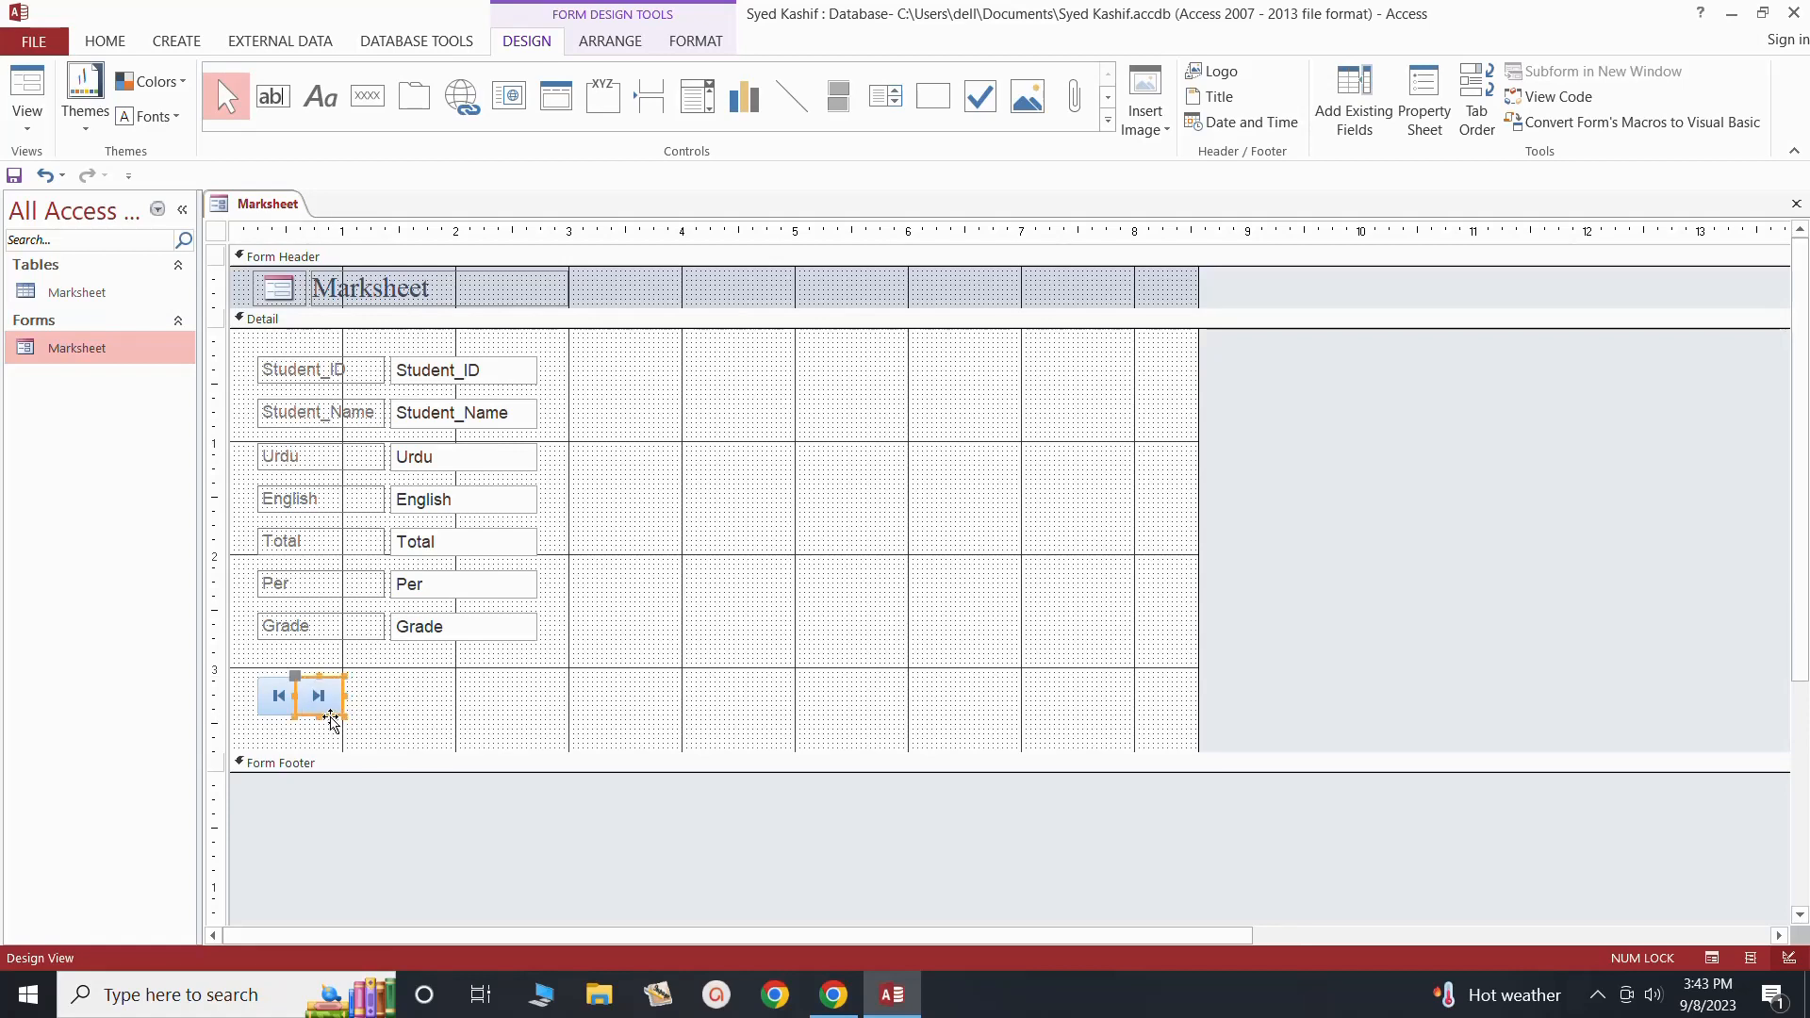
left_click(435, 738)
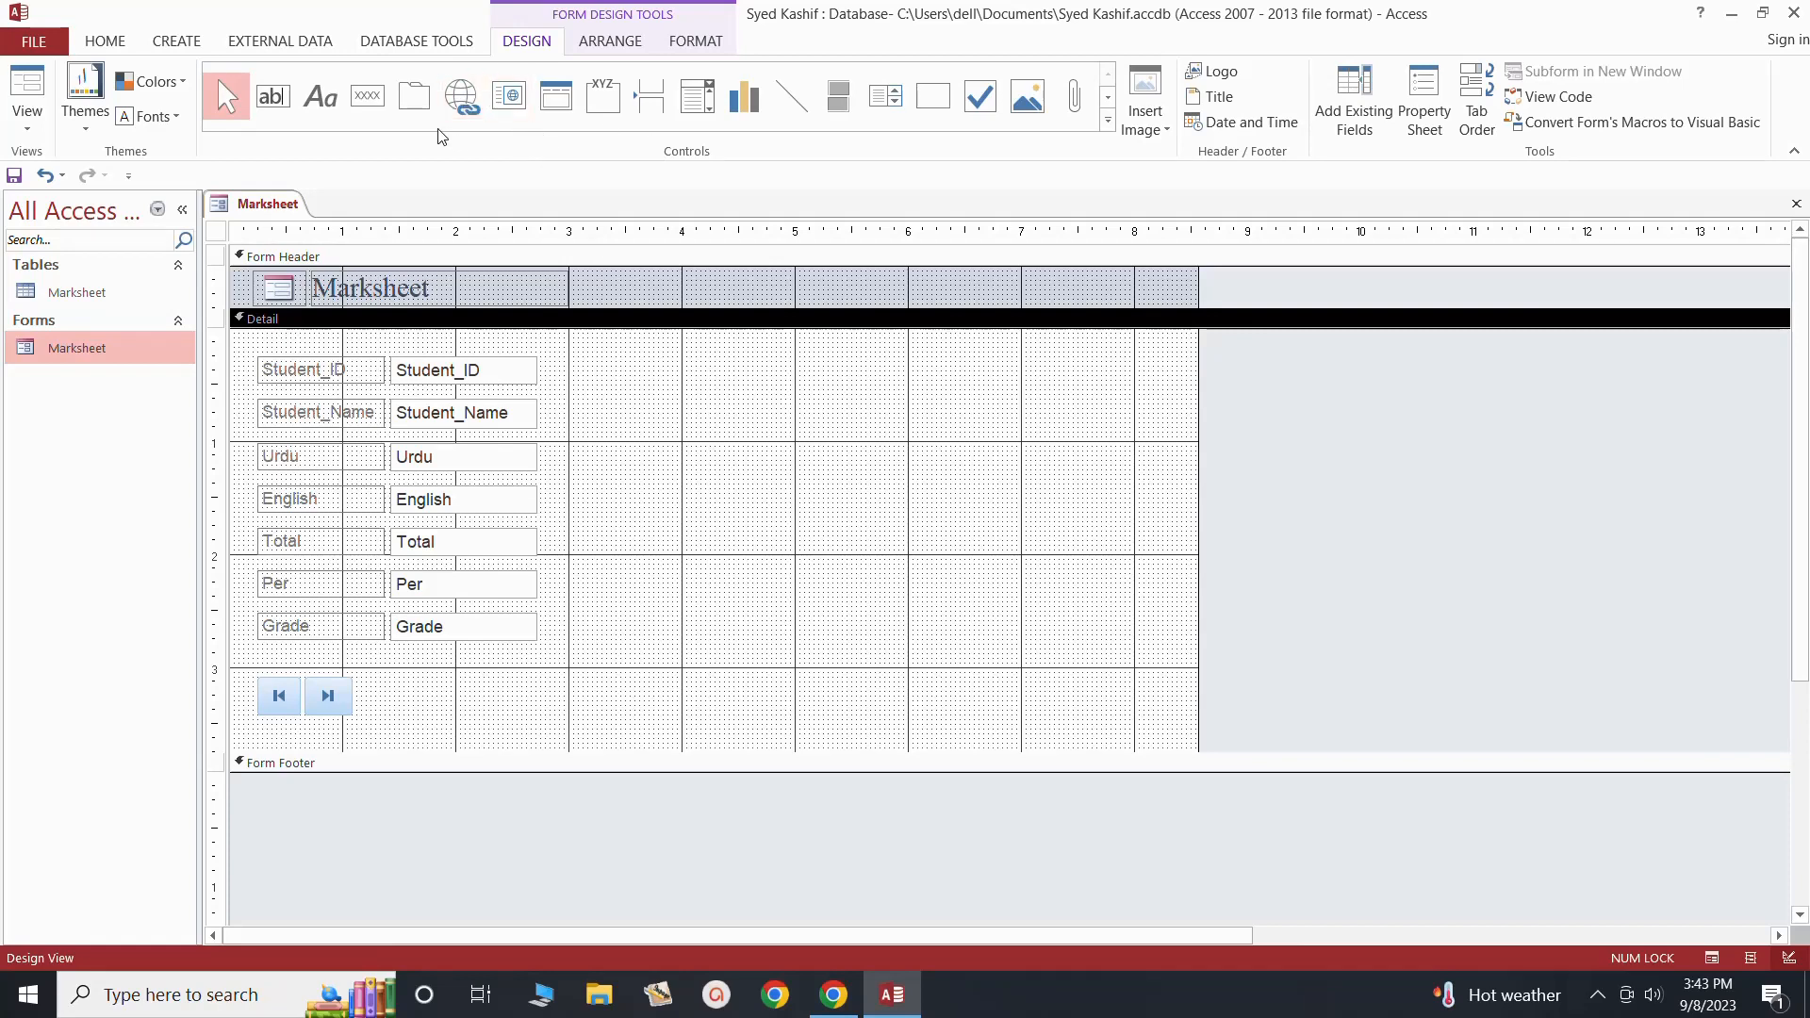
Step: Add a third command button beside the last-record button, using the Go To Next Record action and the Go To Next picture
left_click(368, 95)
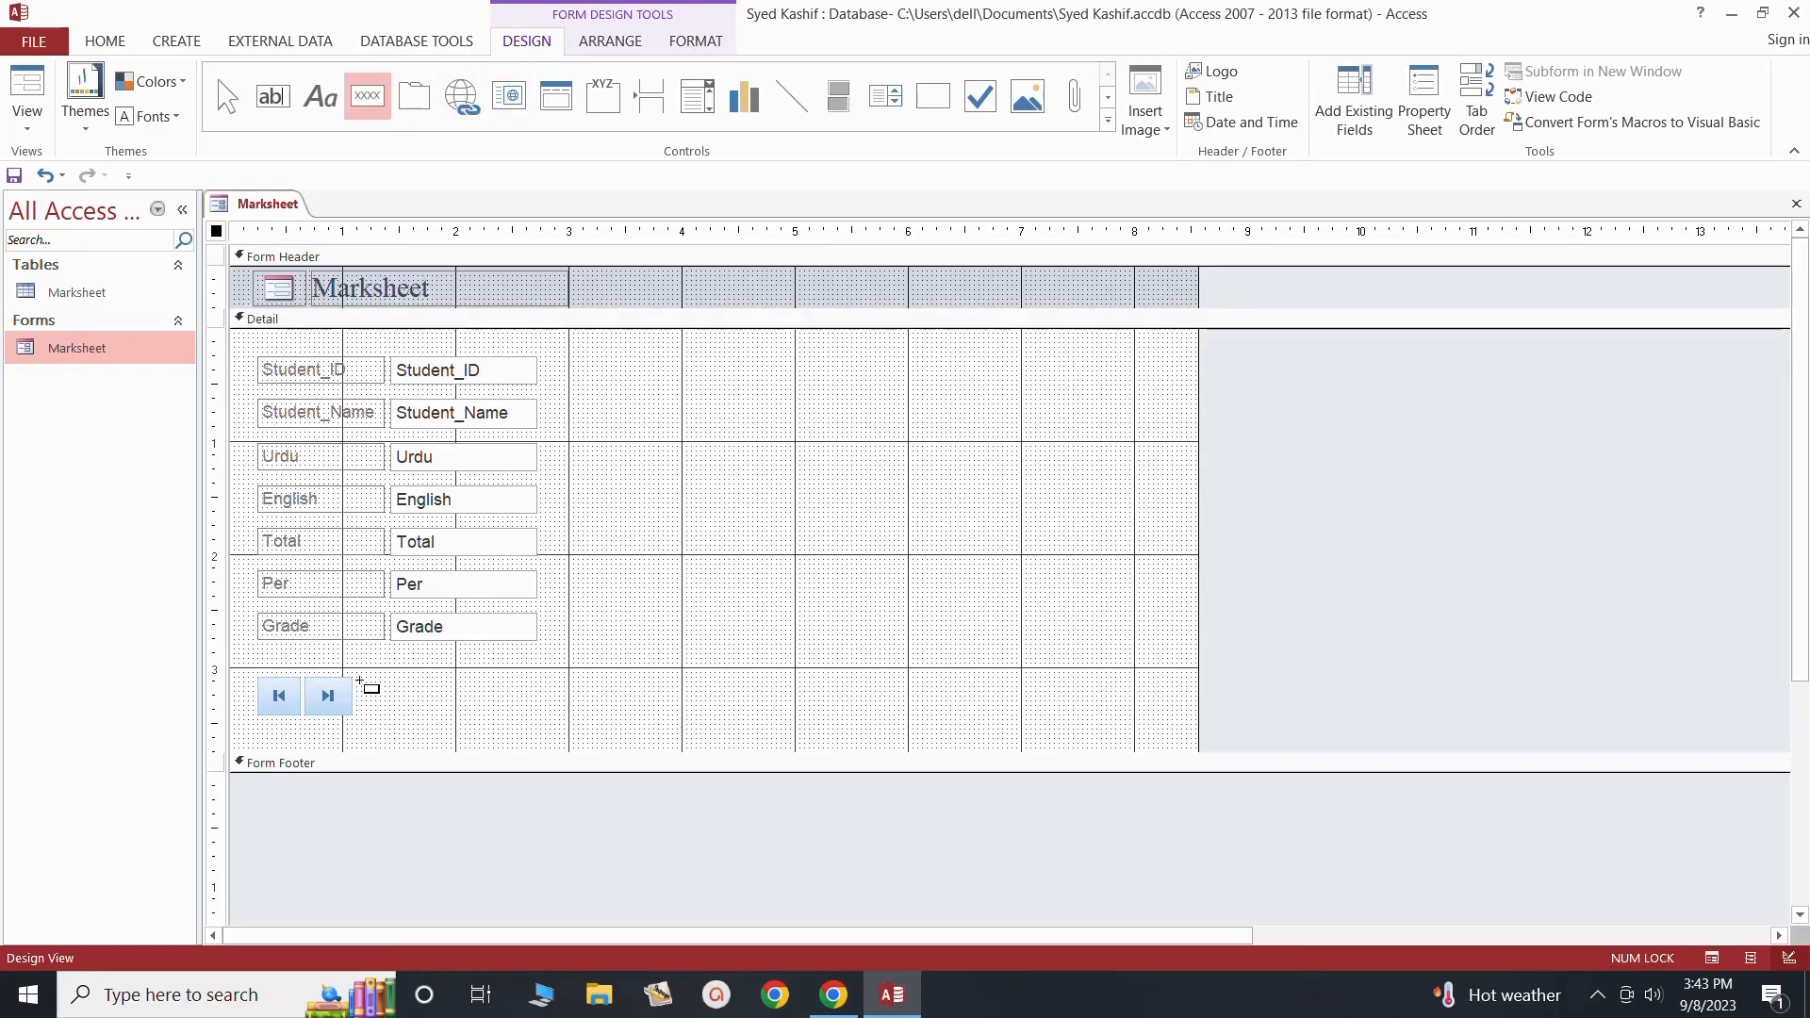
left_click_drag(361, 682, 404, 721)
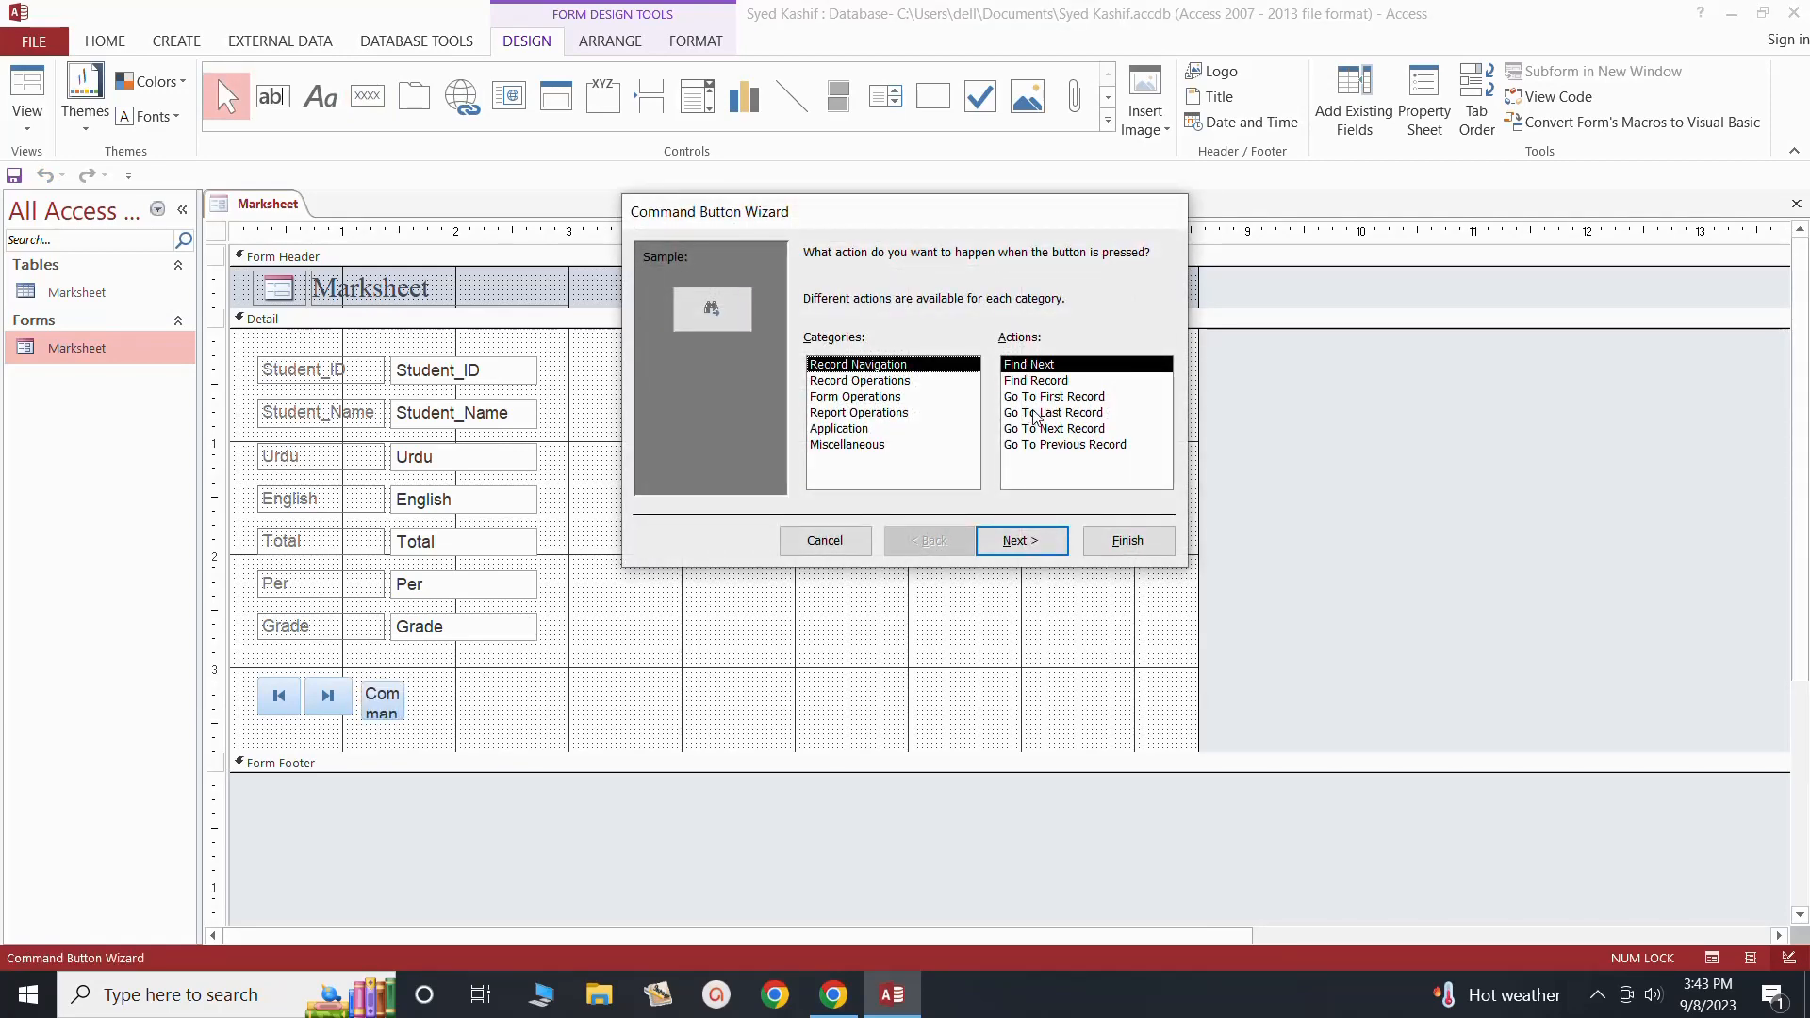
left_click(1053, 430)
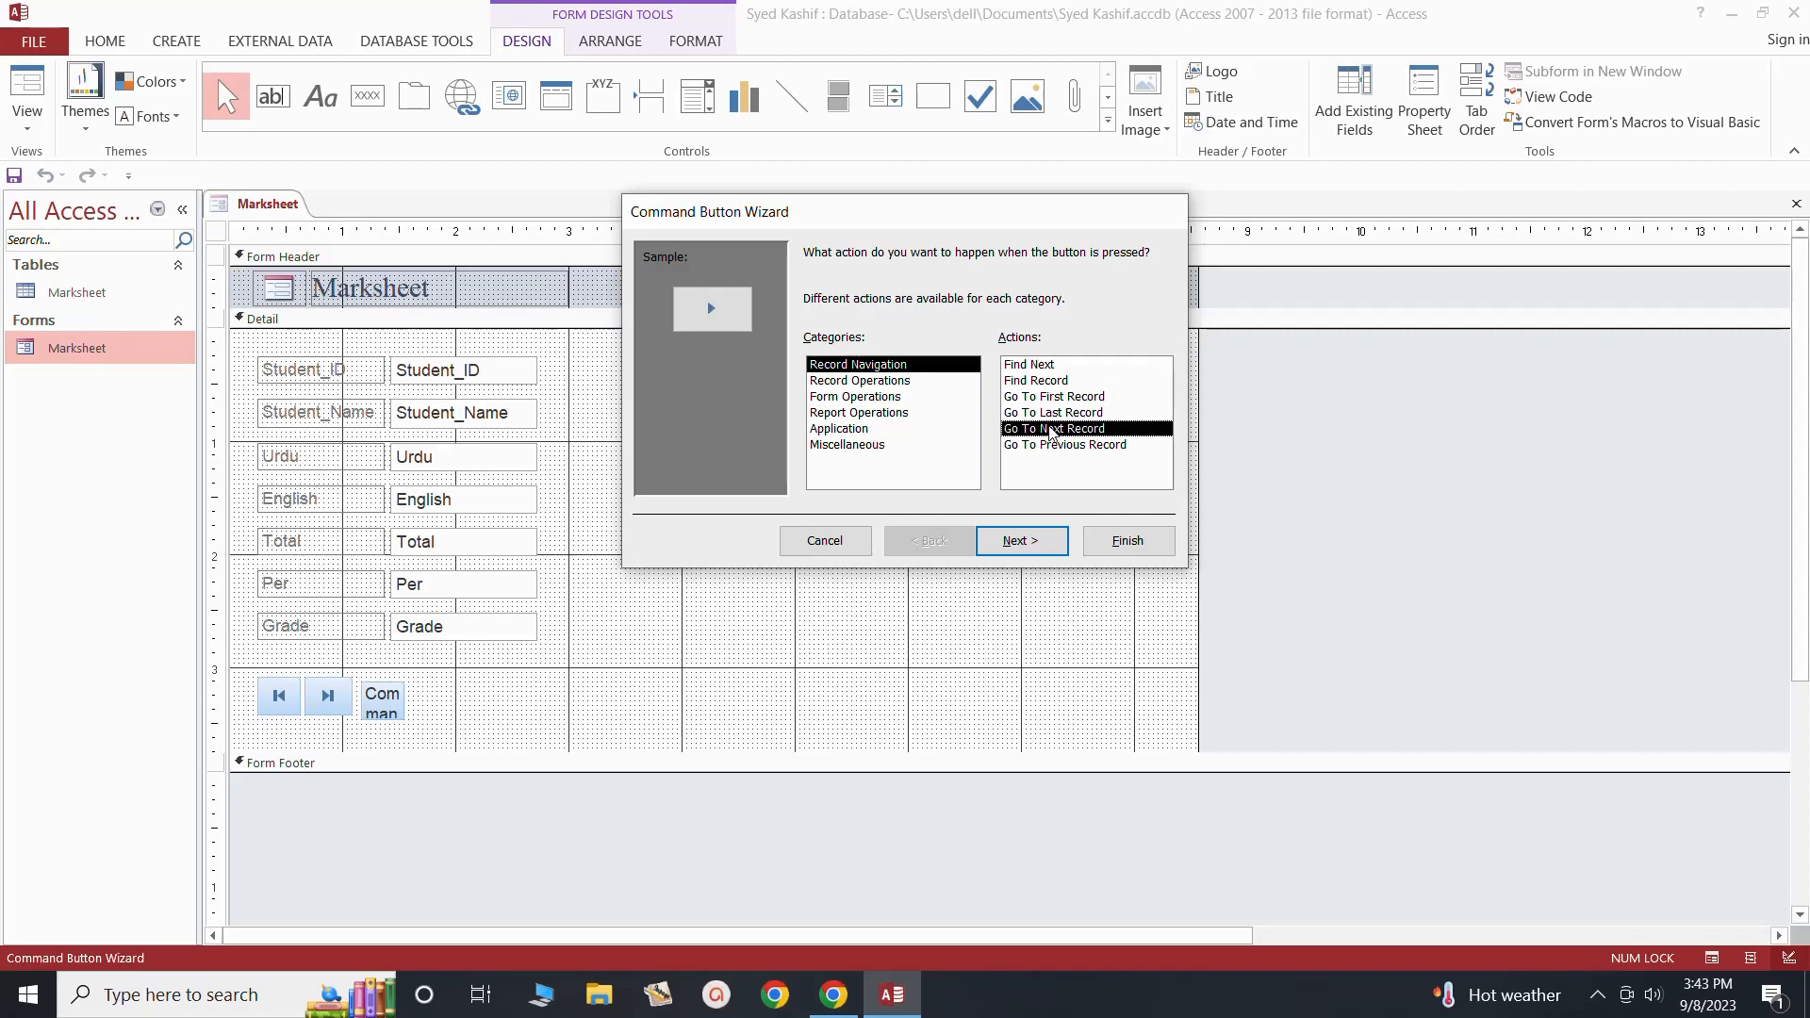
left_click(1014, 544)
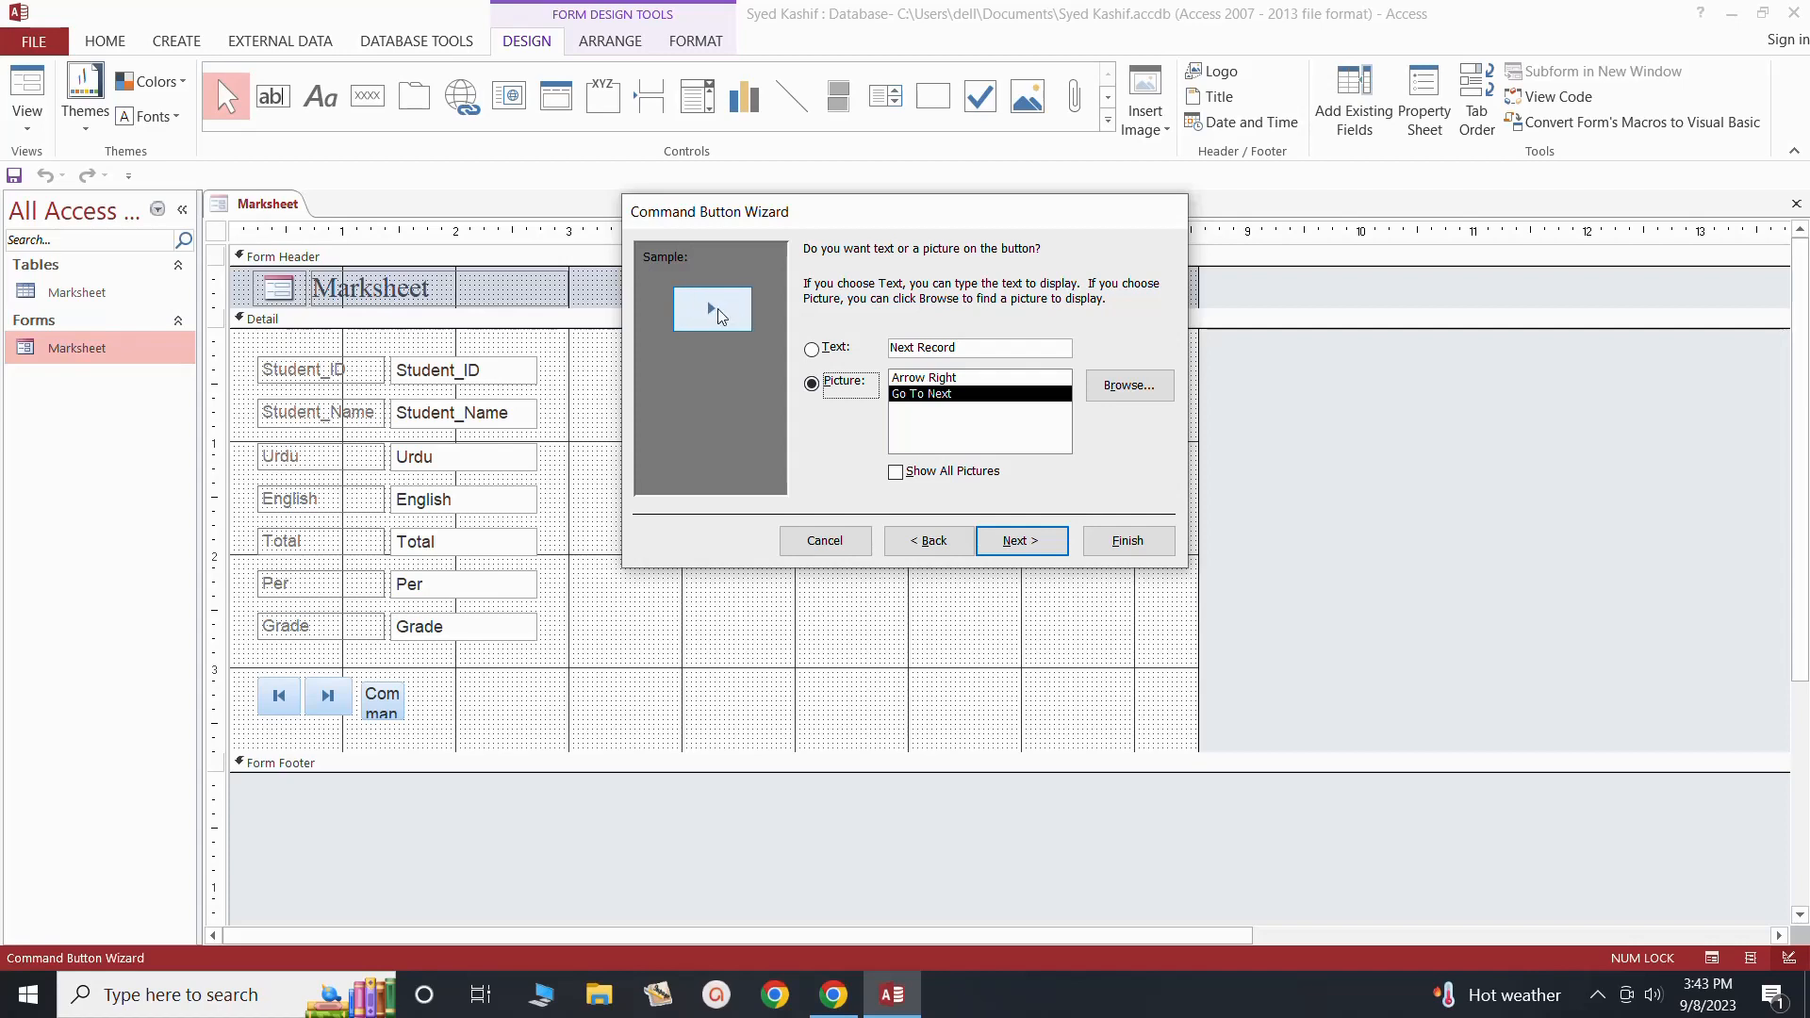
left_click(1037, 547)
left_click(1103, 543)
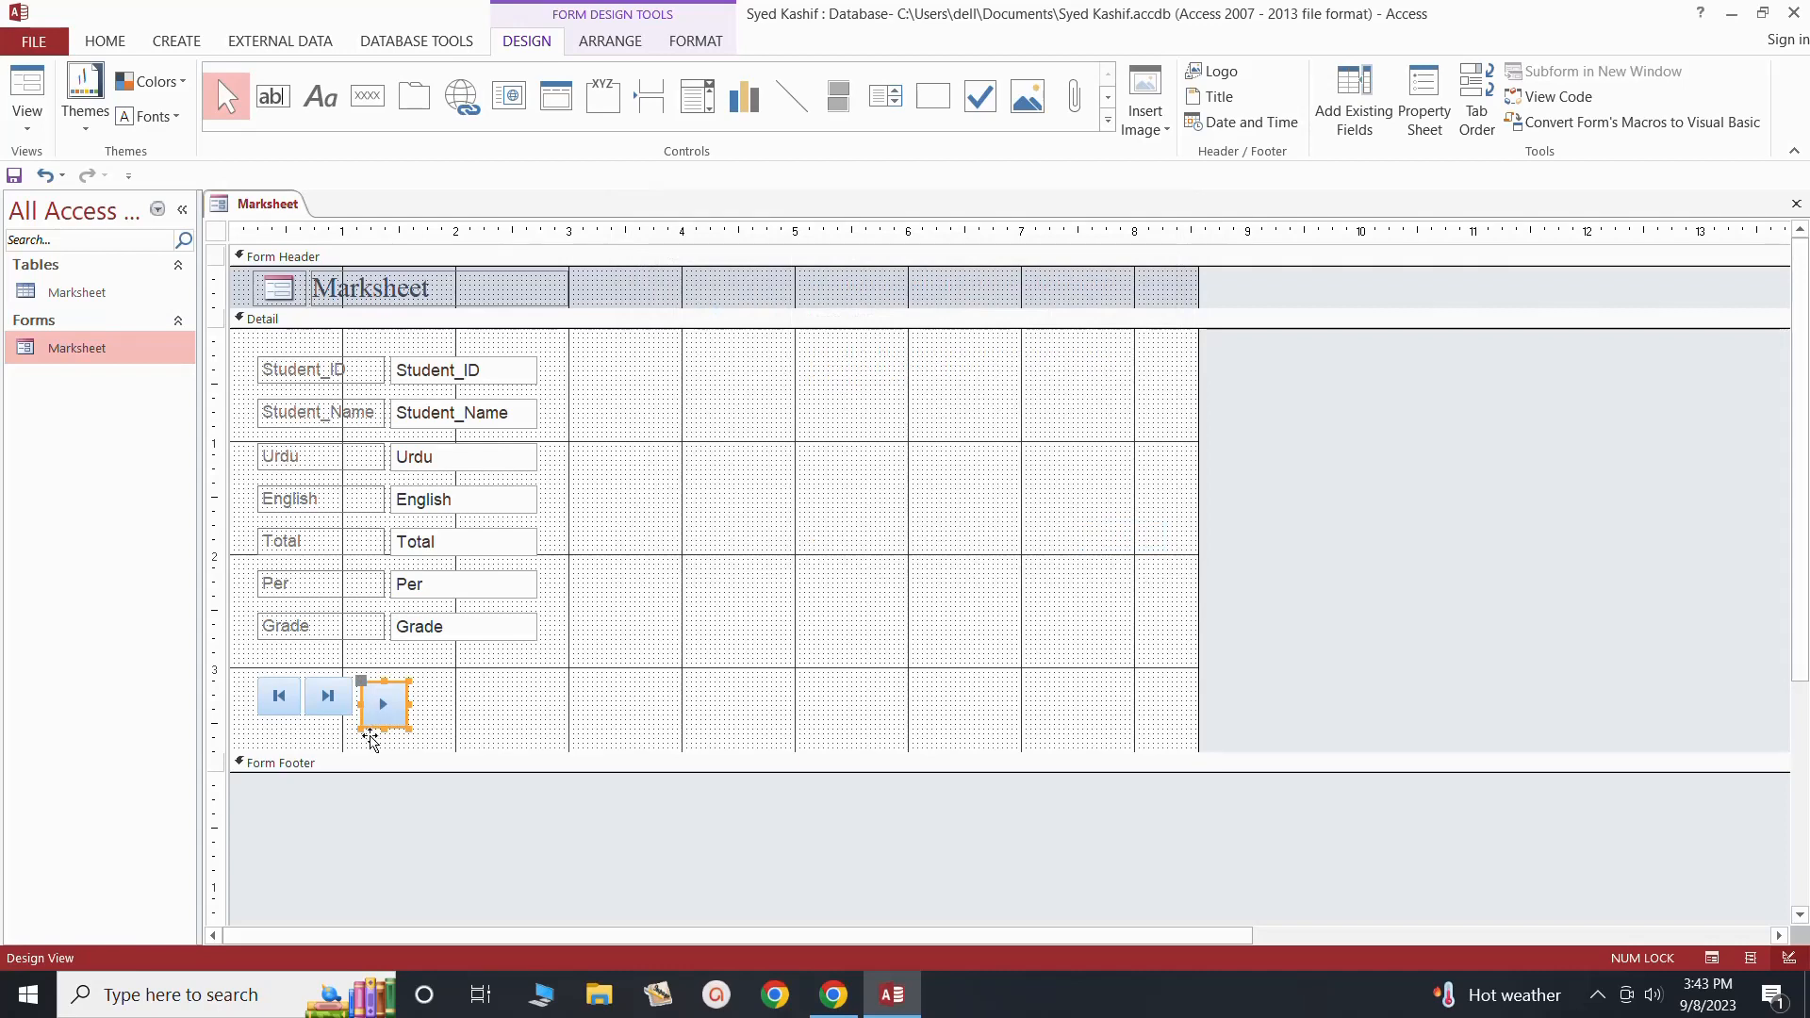
Step: Reduce the next-record button's height and move it into line directly beside the last-record button
left_click(408, 733)
left_click(387, 710)
left_click_drag(409, 732, 397, 718)
left_click(463, 727)
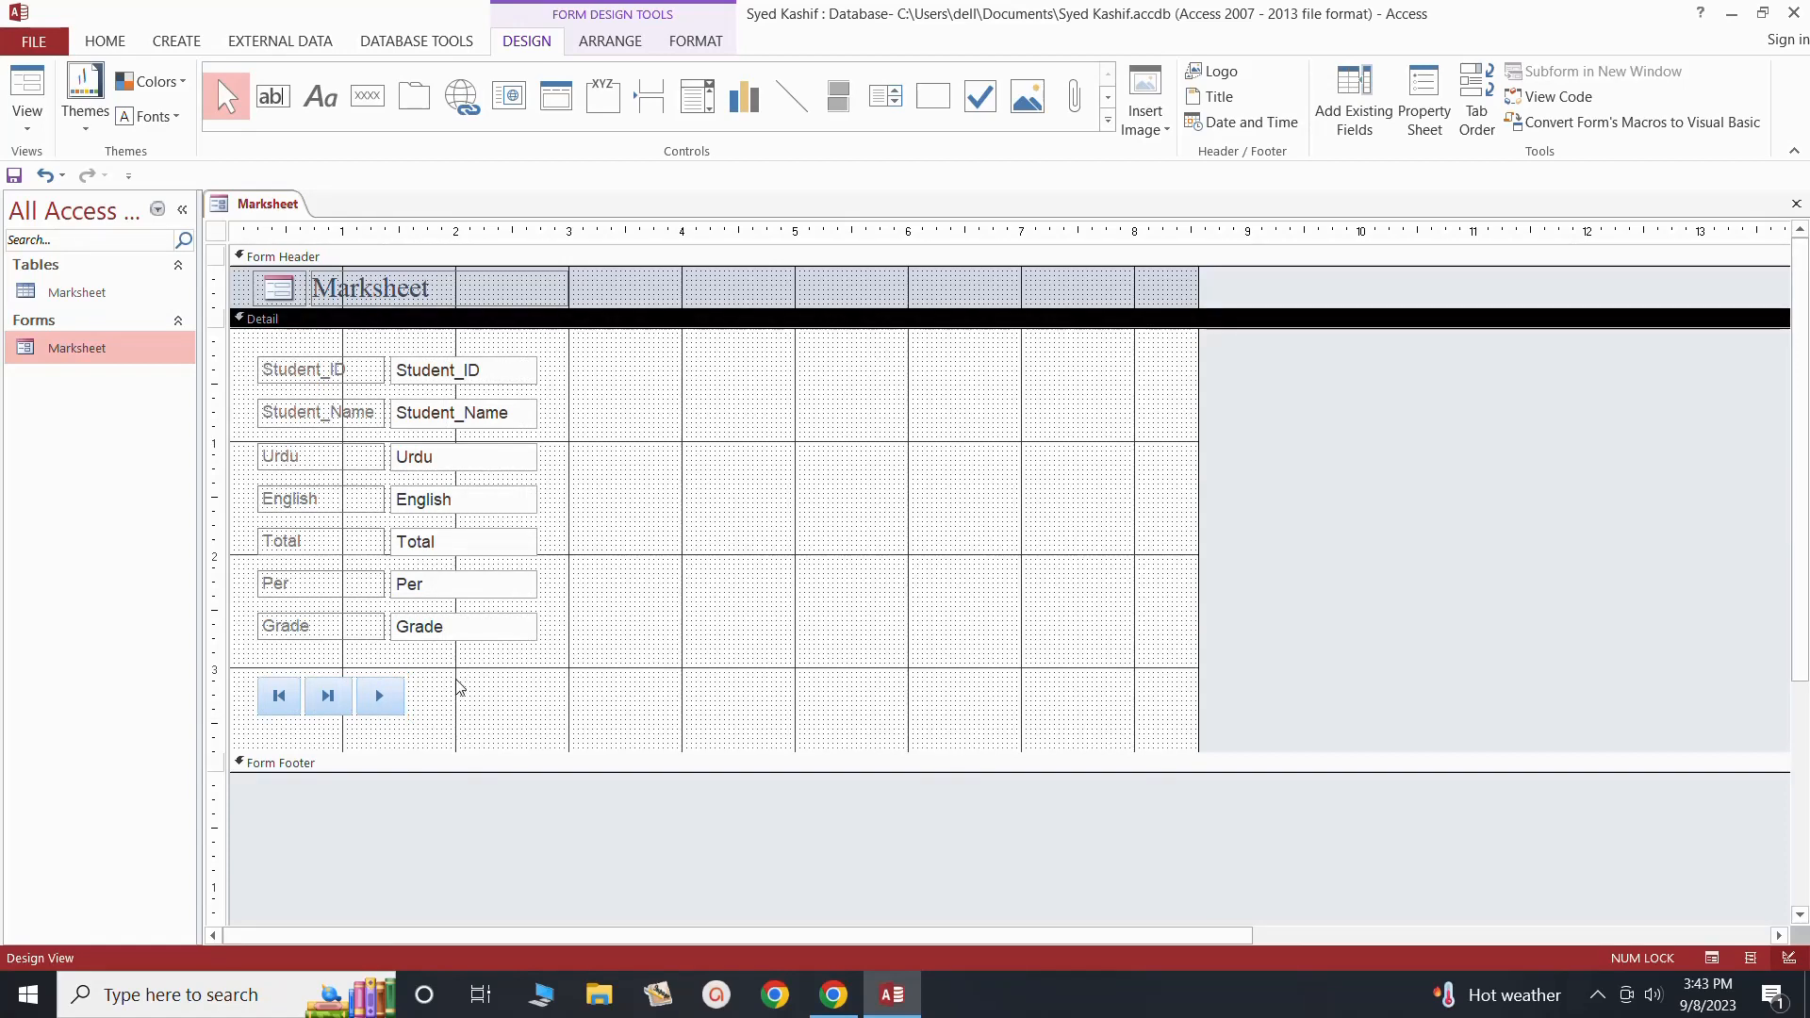
Step: Add a fourth command button beside the next-record button, using the Go To Previous Record action with its default picture
left_click(377, 109)
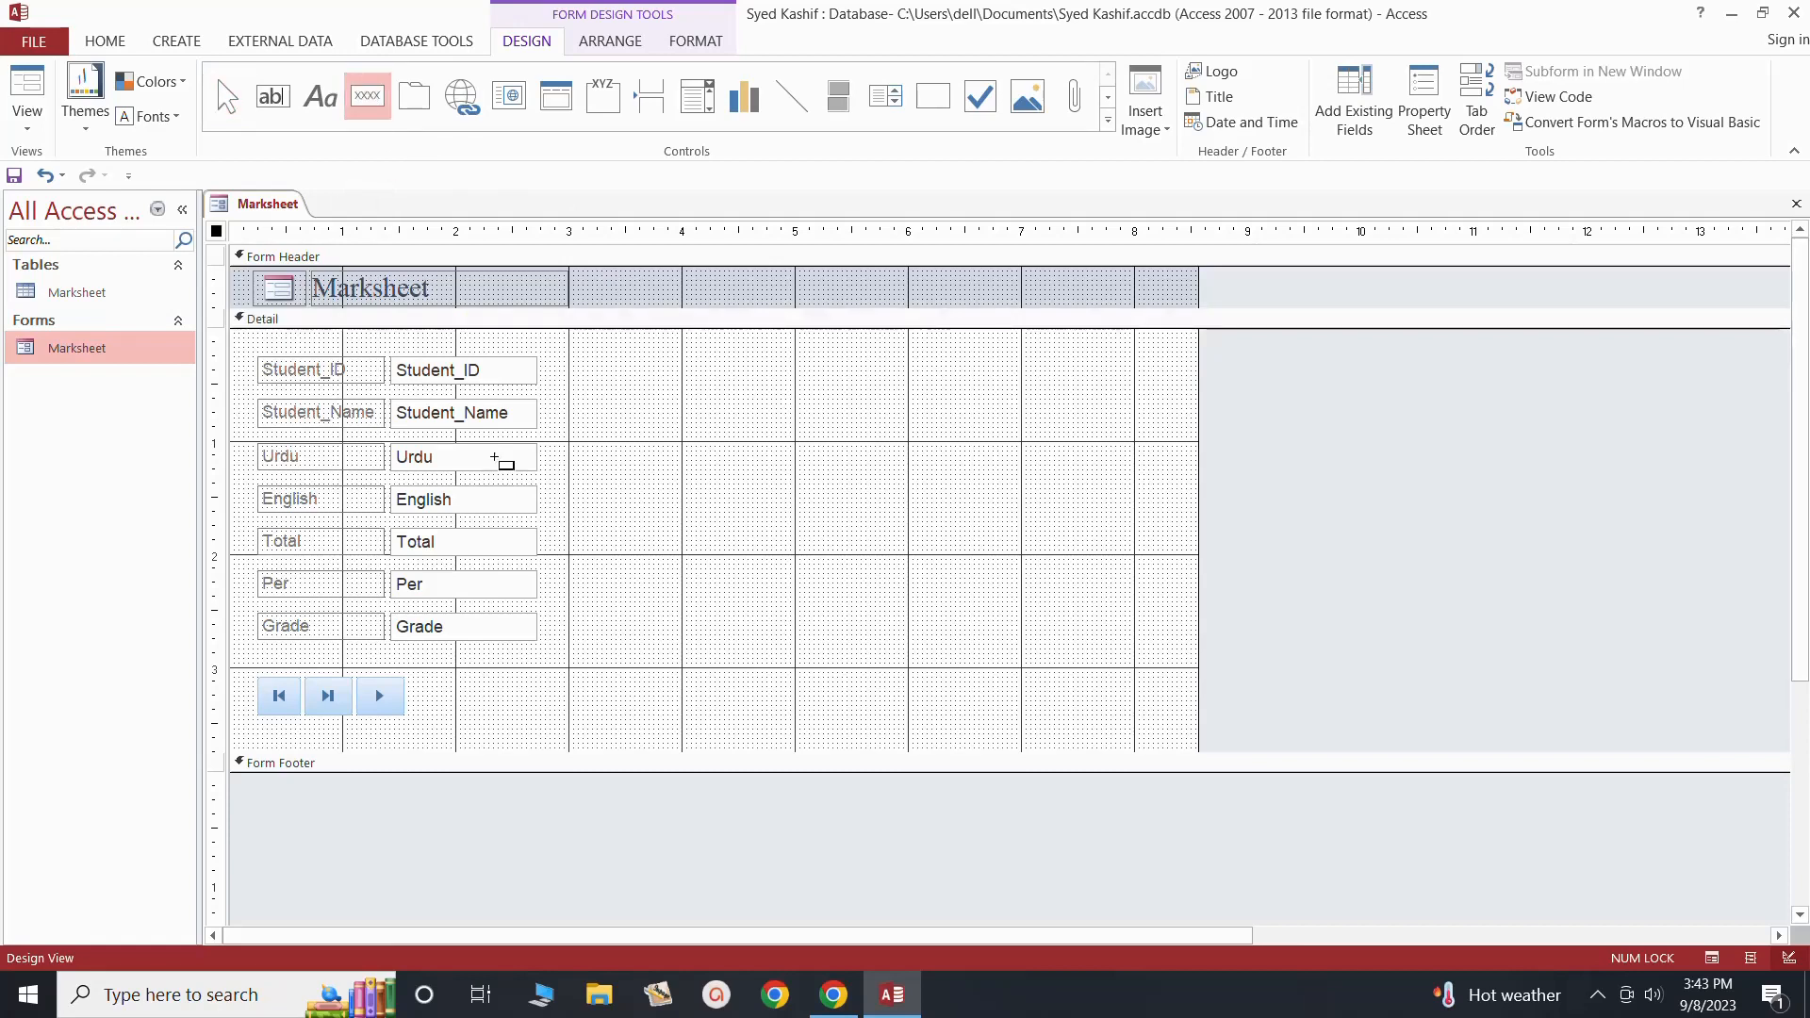
left_click_drag(414, 683, 458, 721)
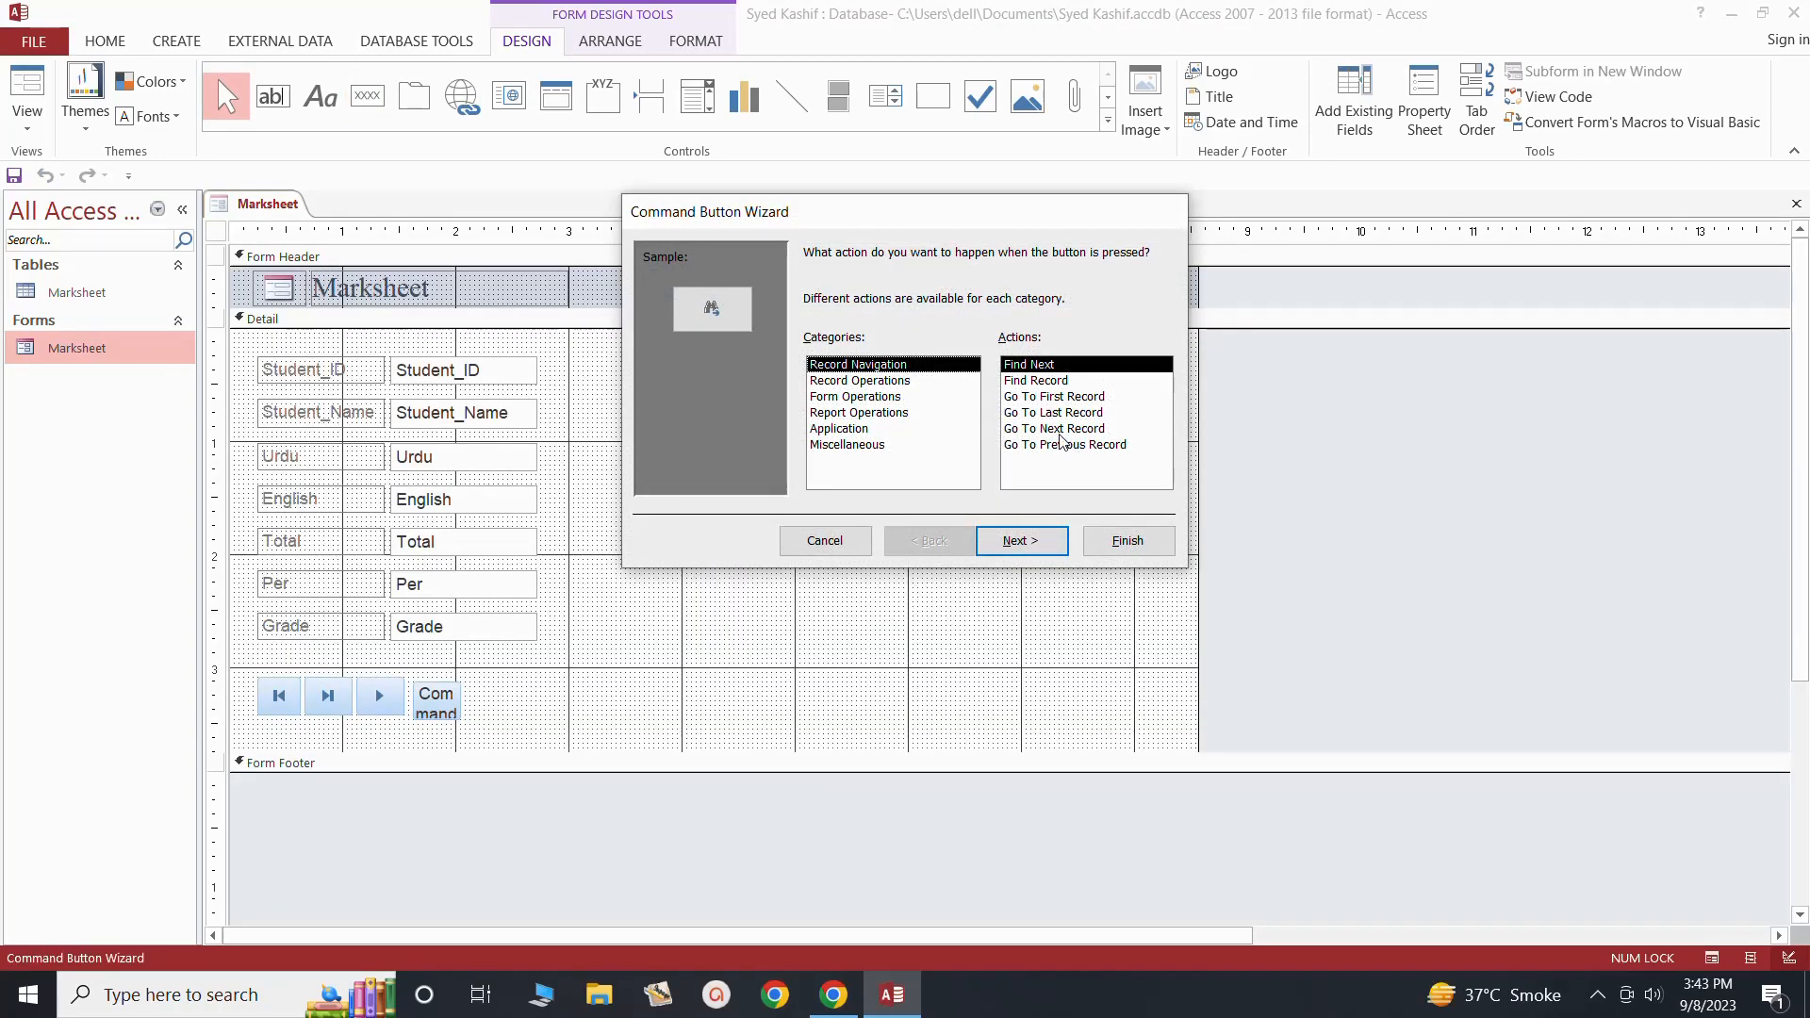
left_click(1071, 445)
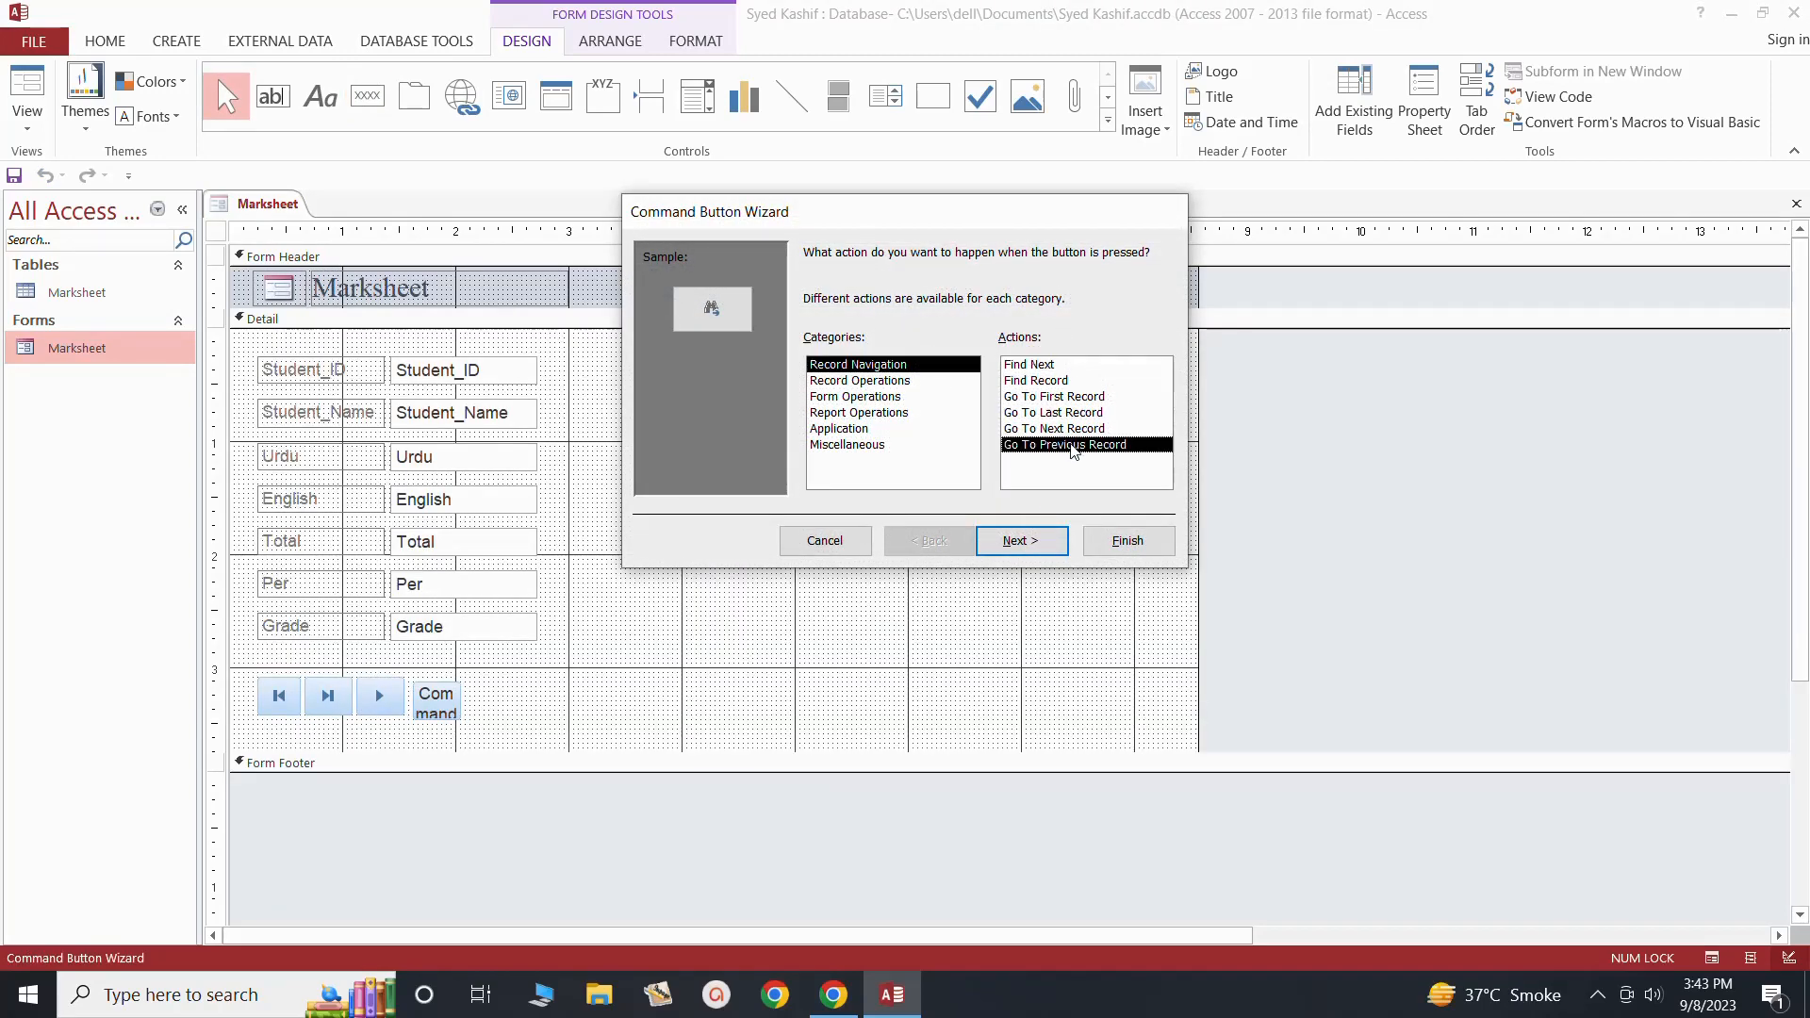
left_click(1033, 540)
left_click(1024, 540)
left_click(1106, 543)
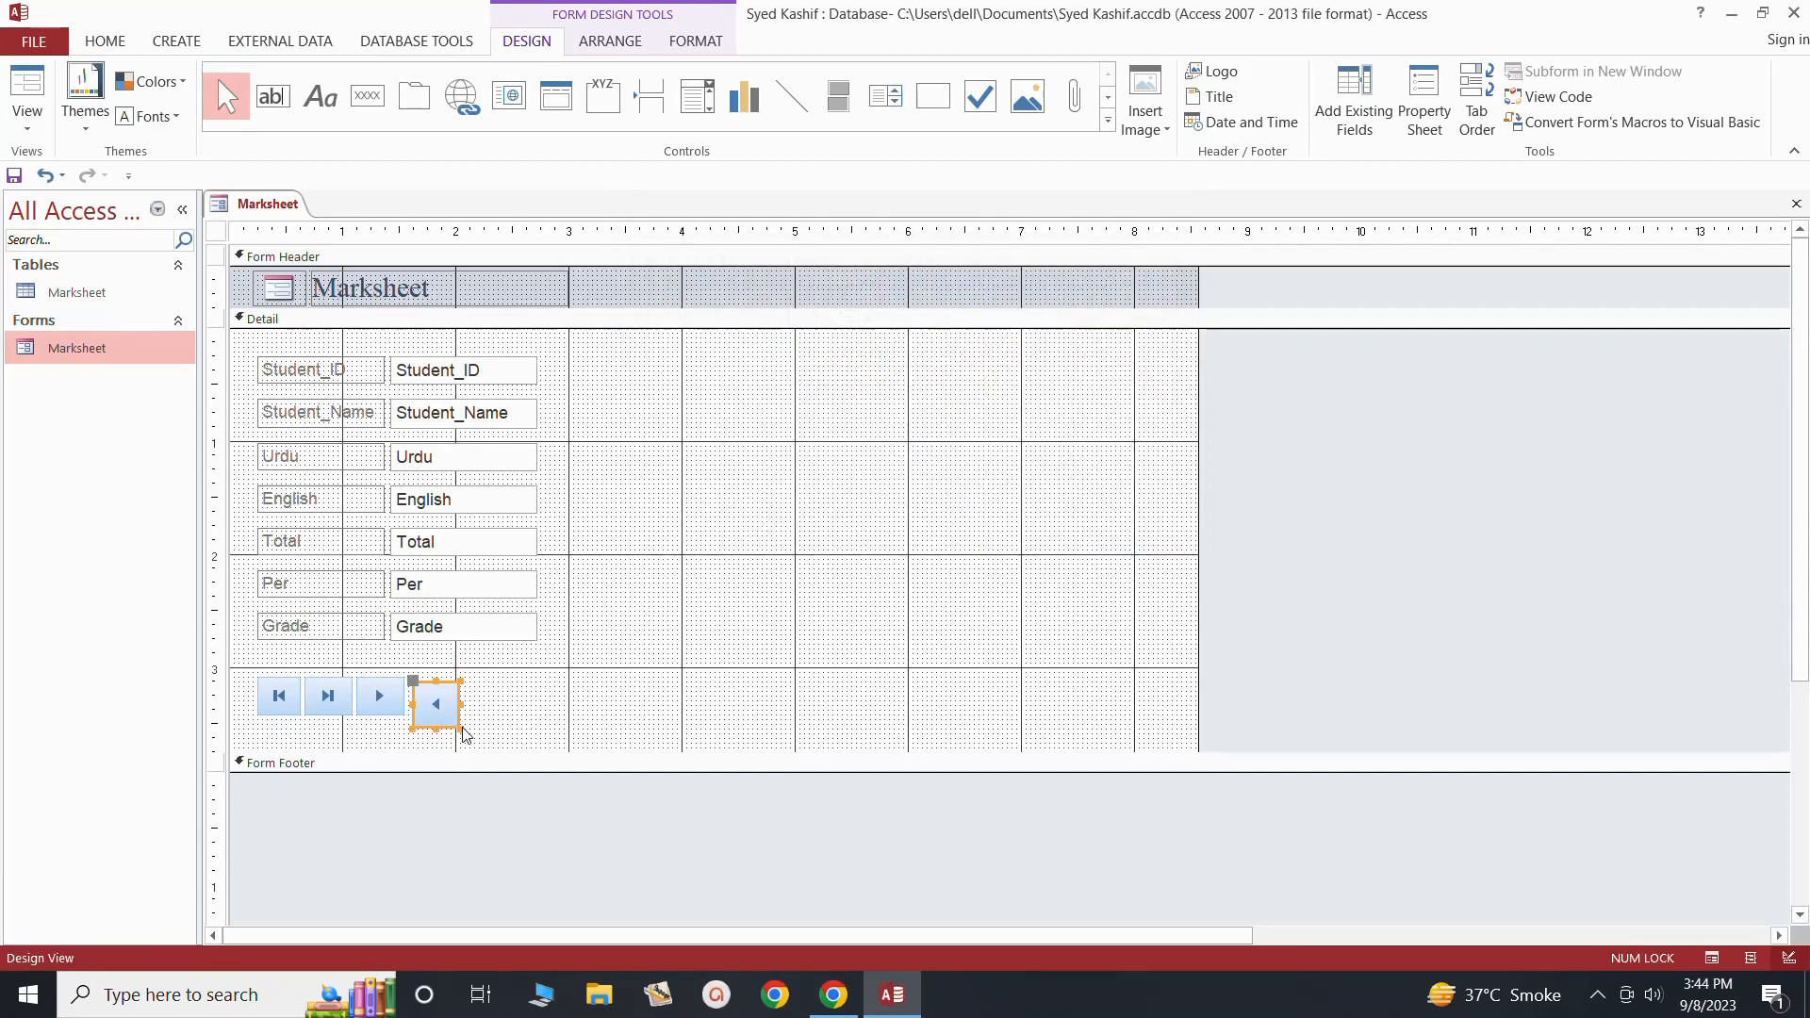
Step: Align the previous-record button with the row beside the next-record button and reduce its height to match
left_click_drag(463, 737, 449, 722)
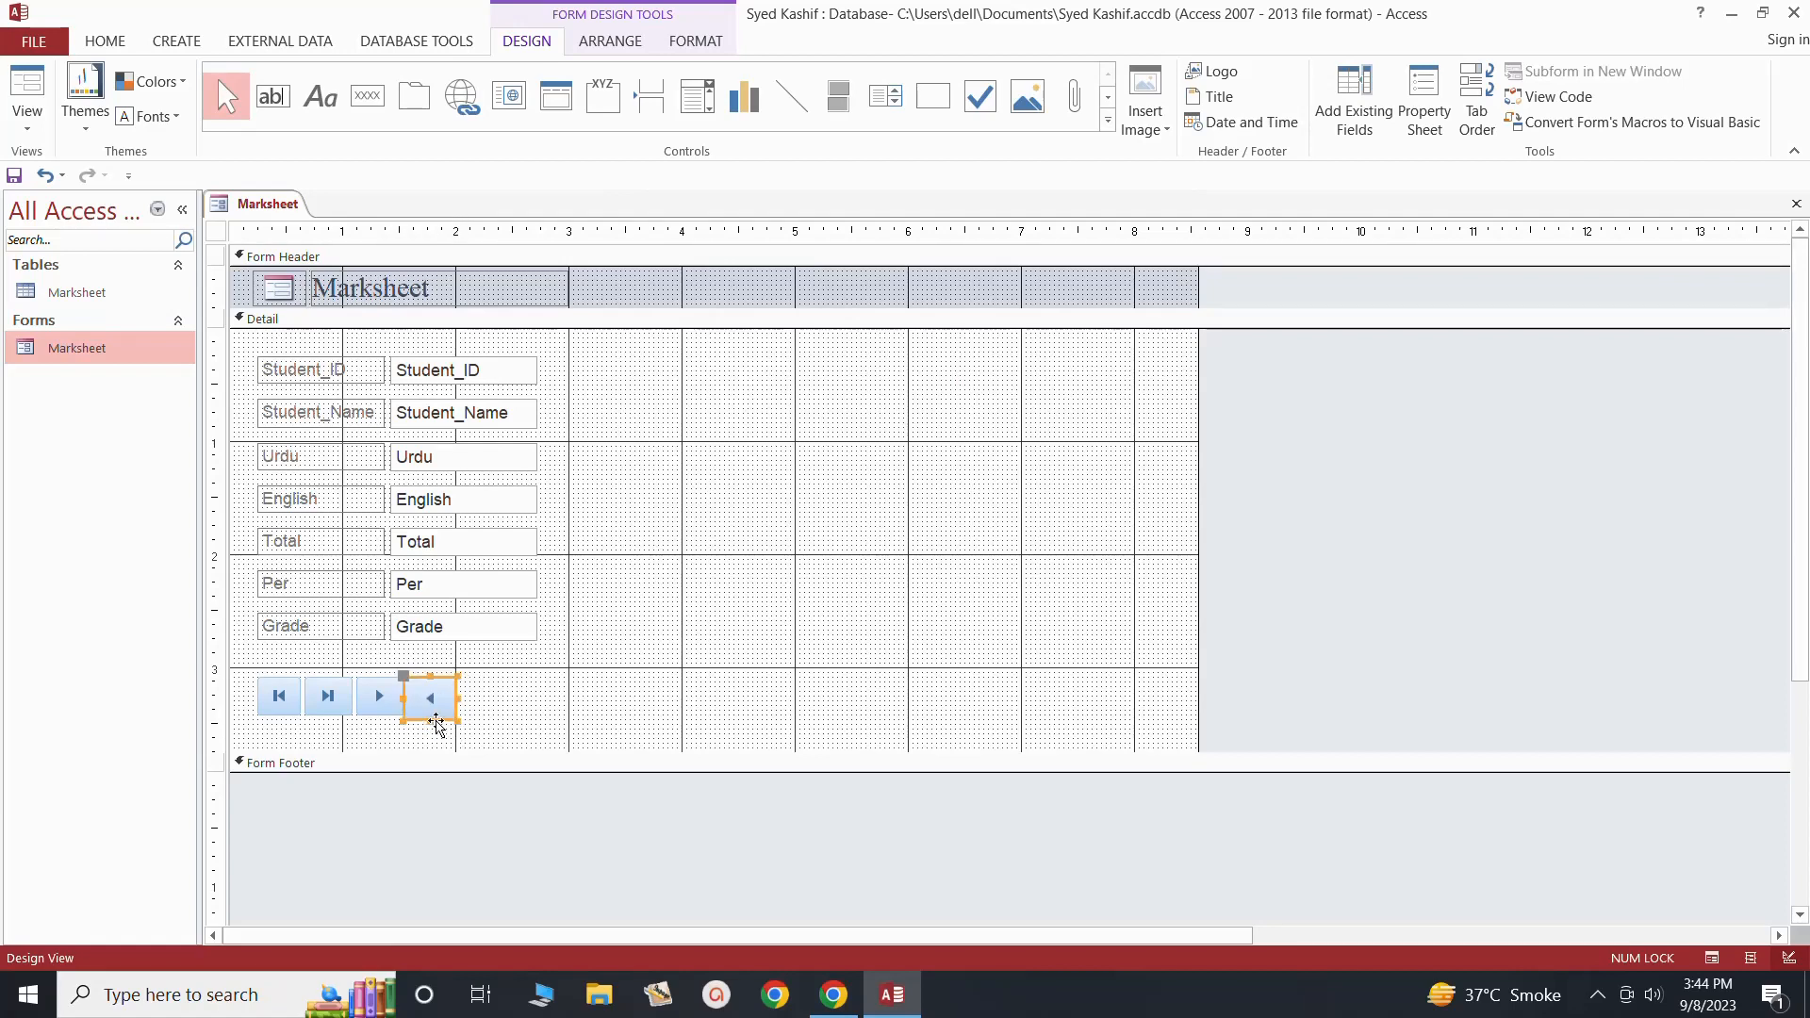
left_click(430, 723)
left_click(430, 723)
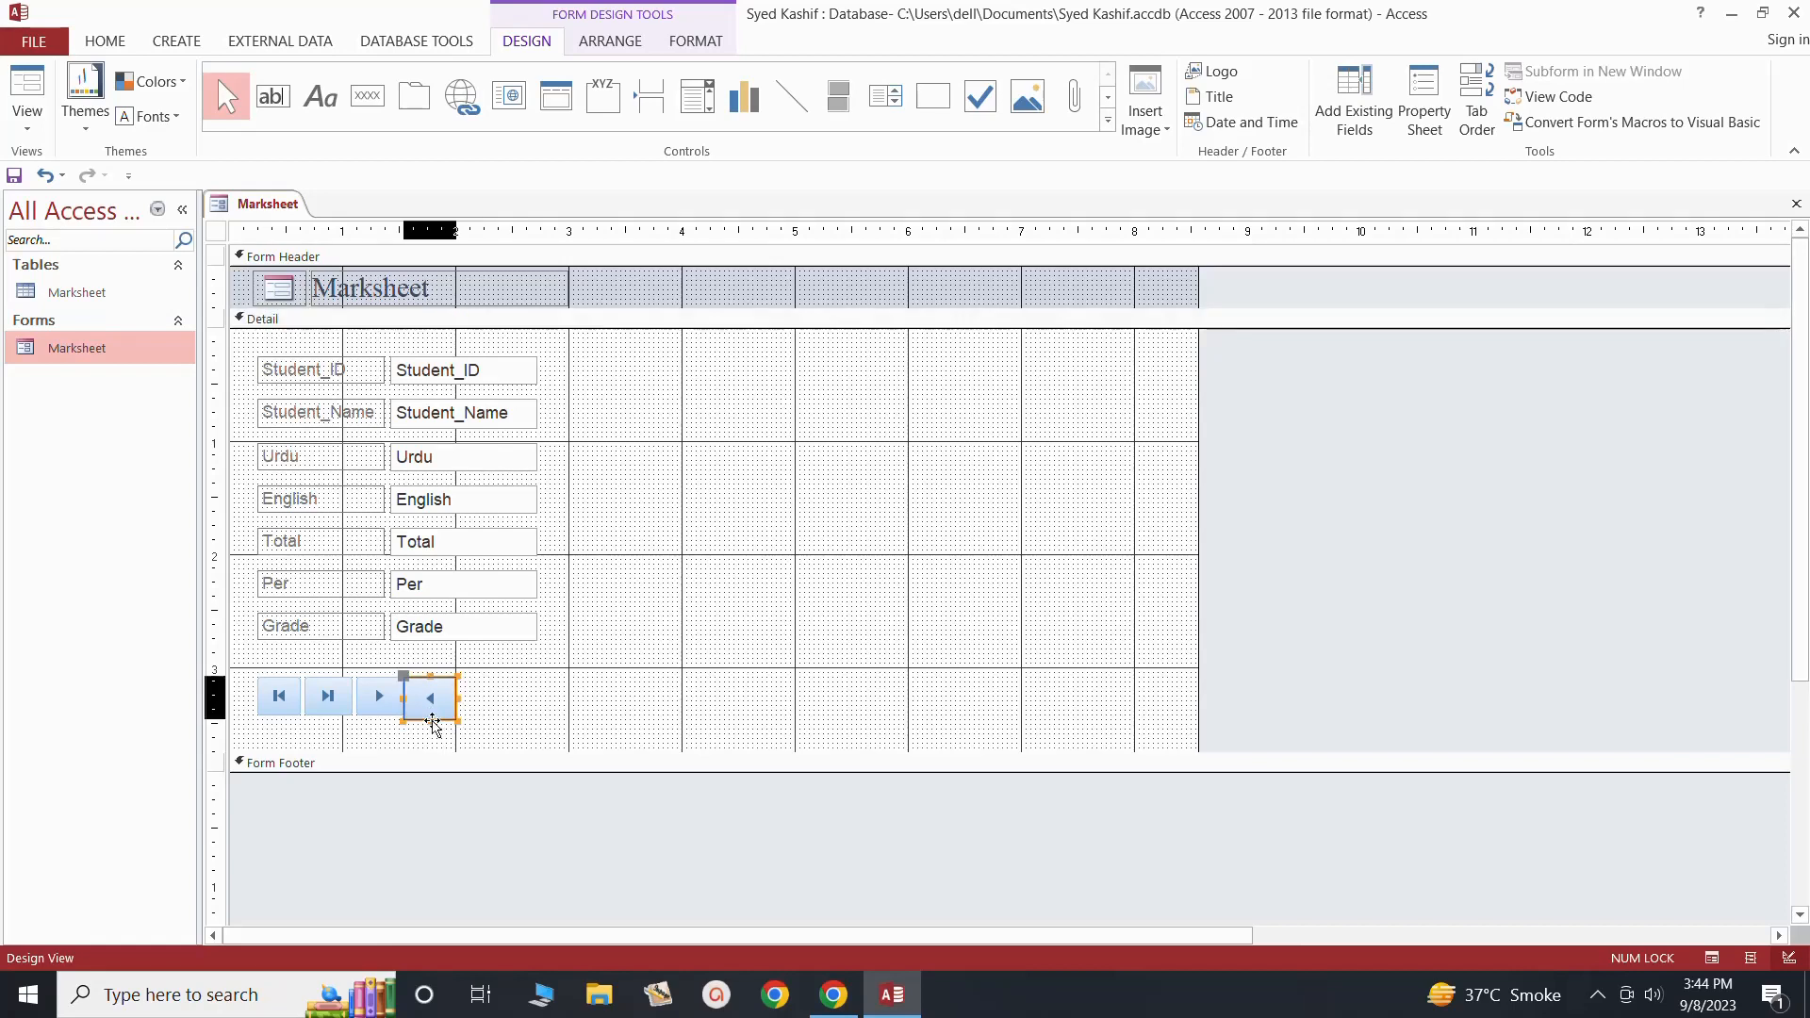
left_click_drag(429, 719, 431, 717)
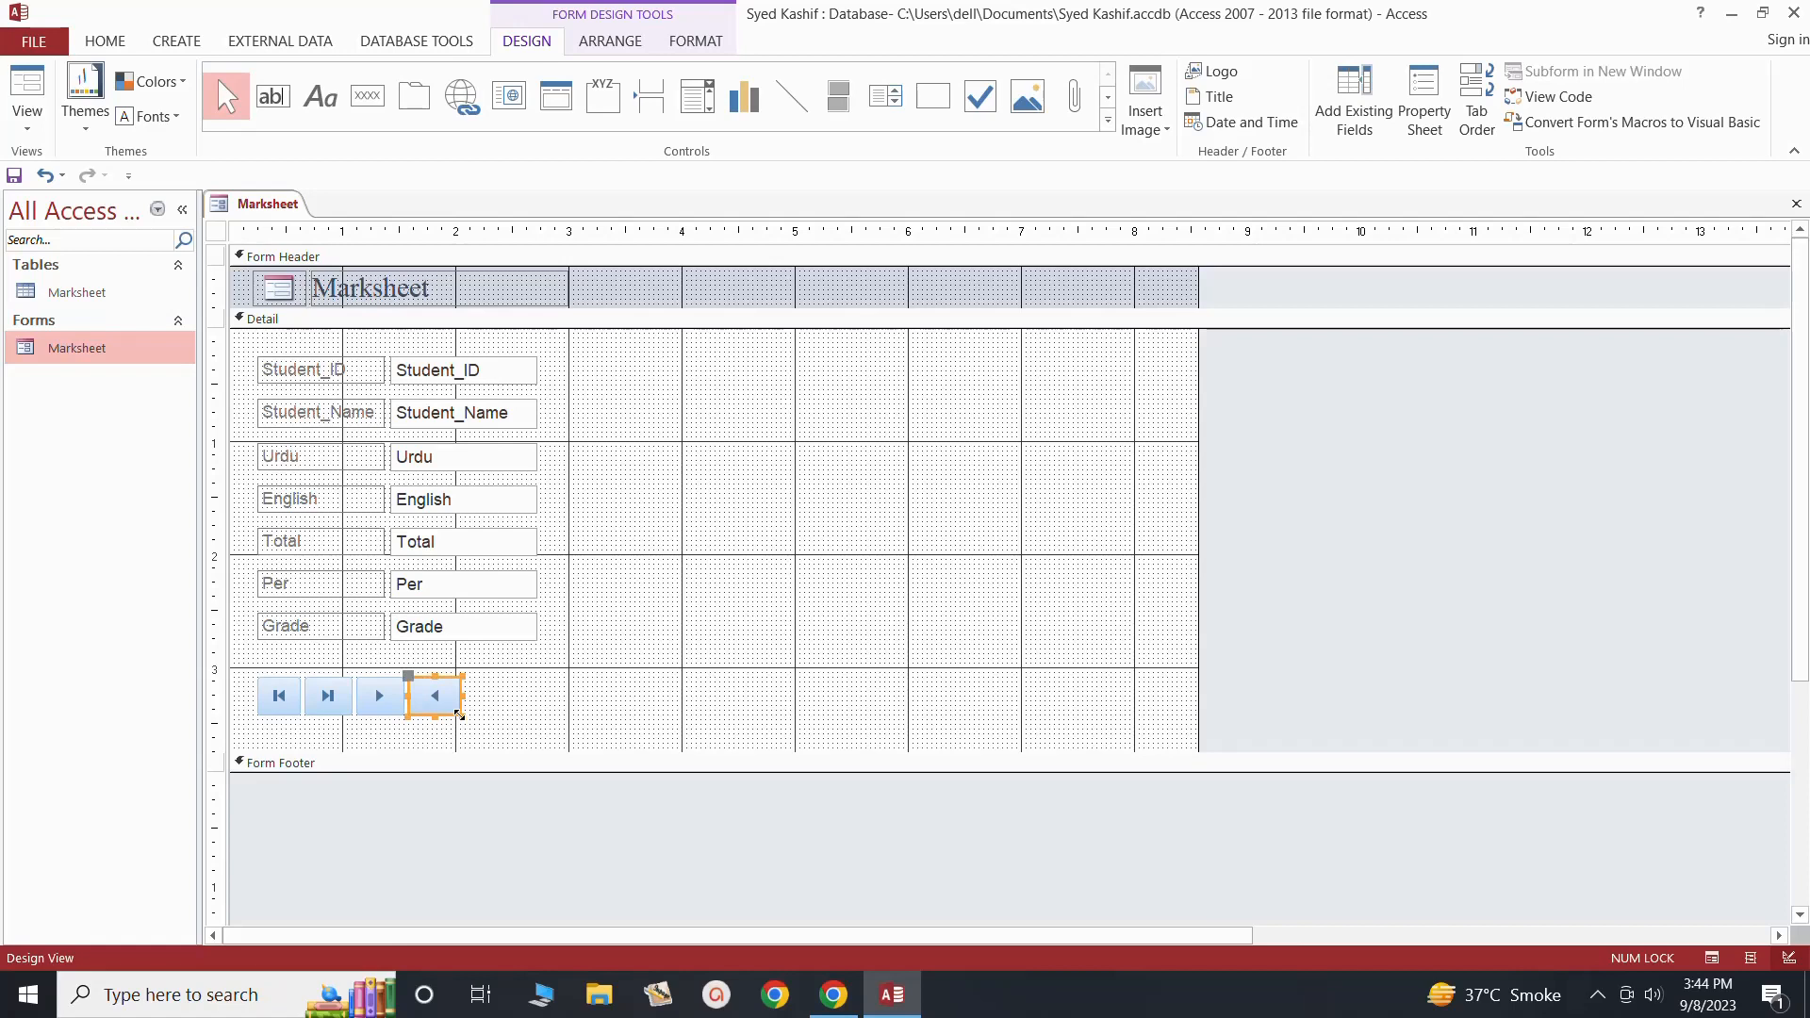
left_click(476, 732)
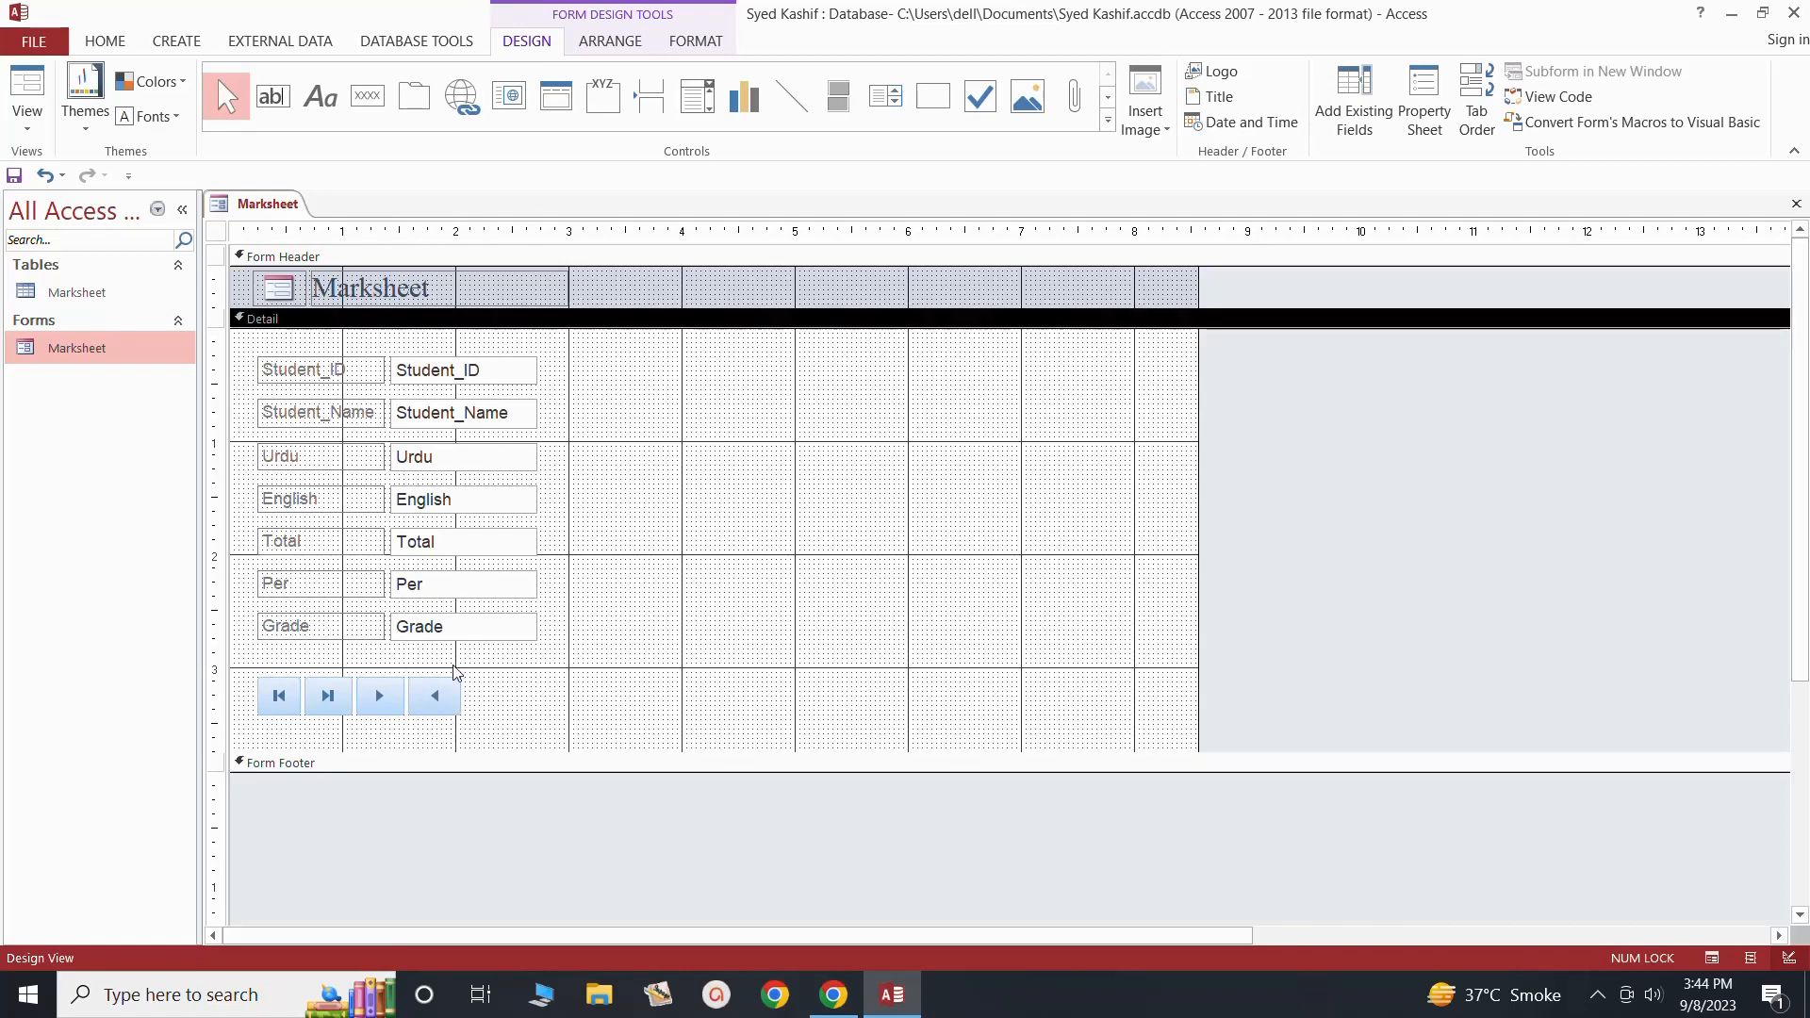
Step: Add a fifth command button beside the previous-record button, using the Find Record action and the Binoculars (Find) picture
left_click(368, 96)
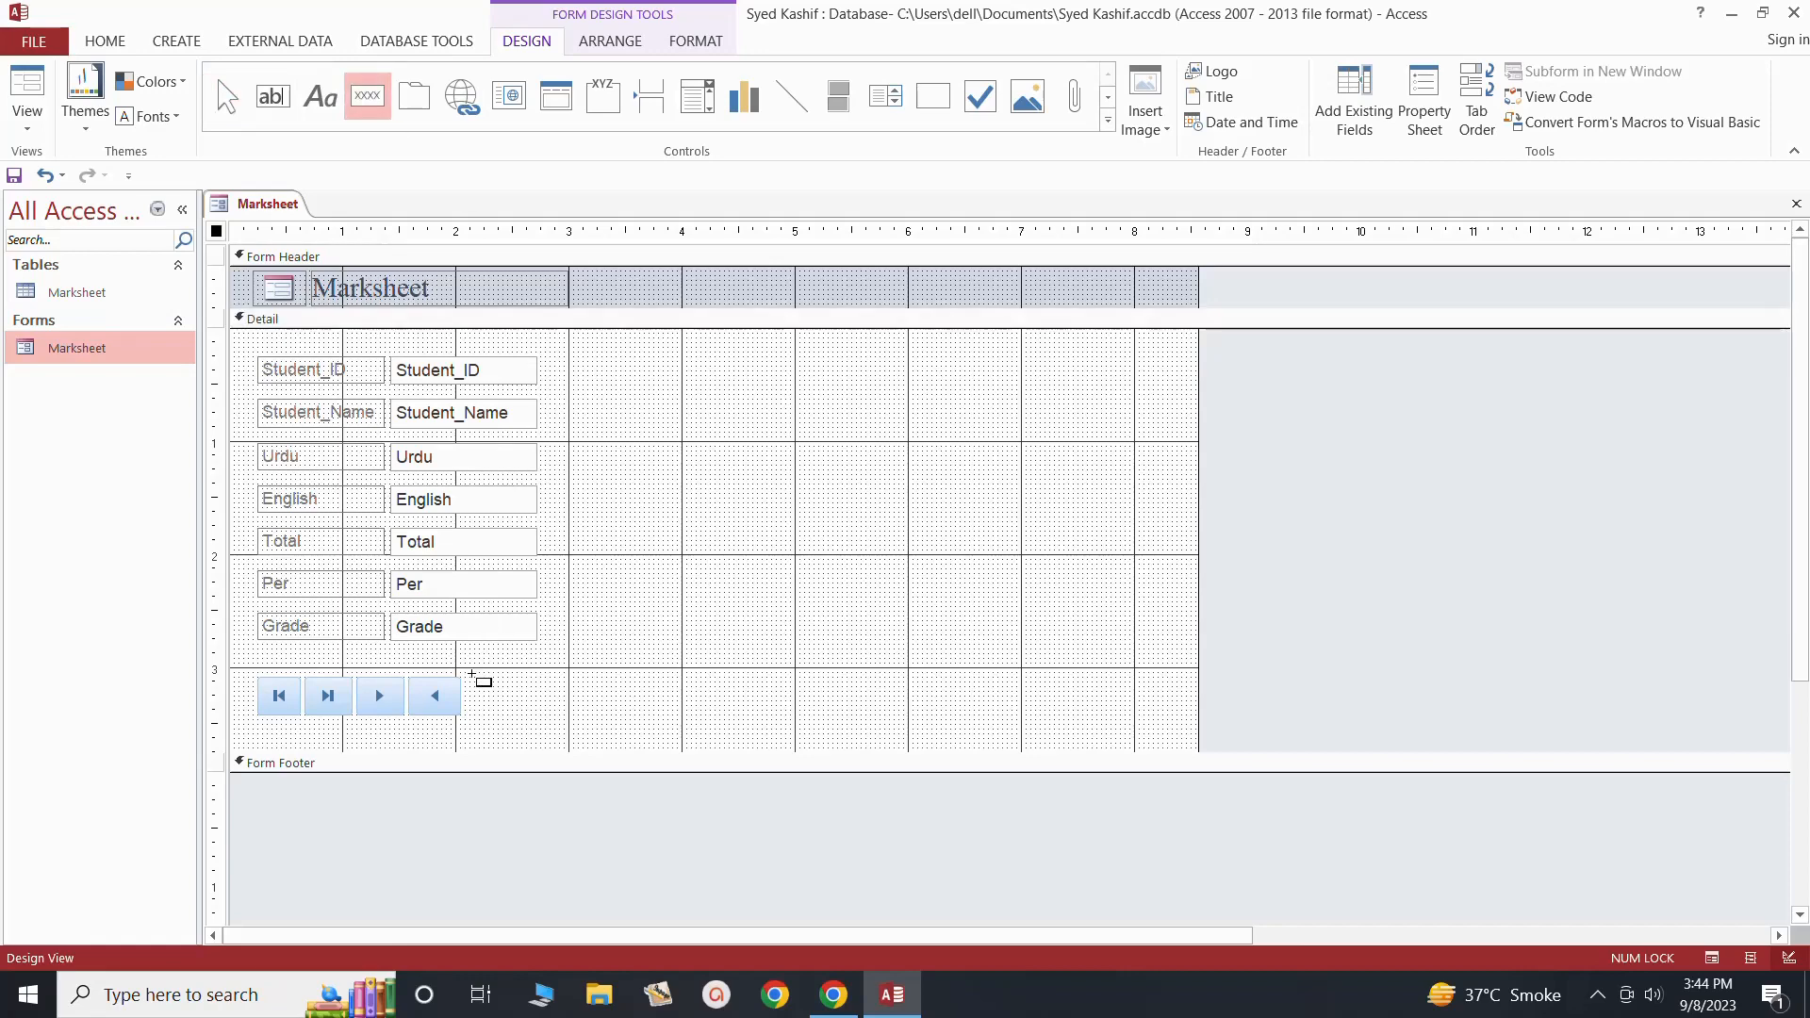
left_click_drag(470, 682, 517, 724)
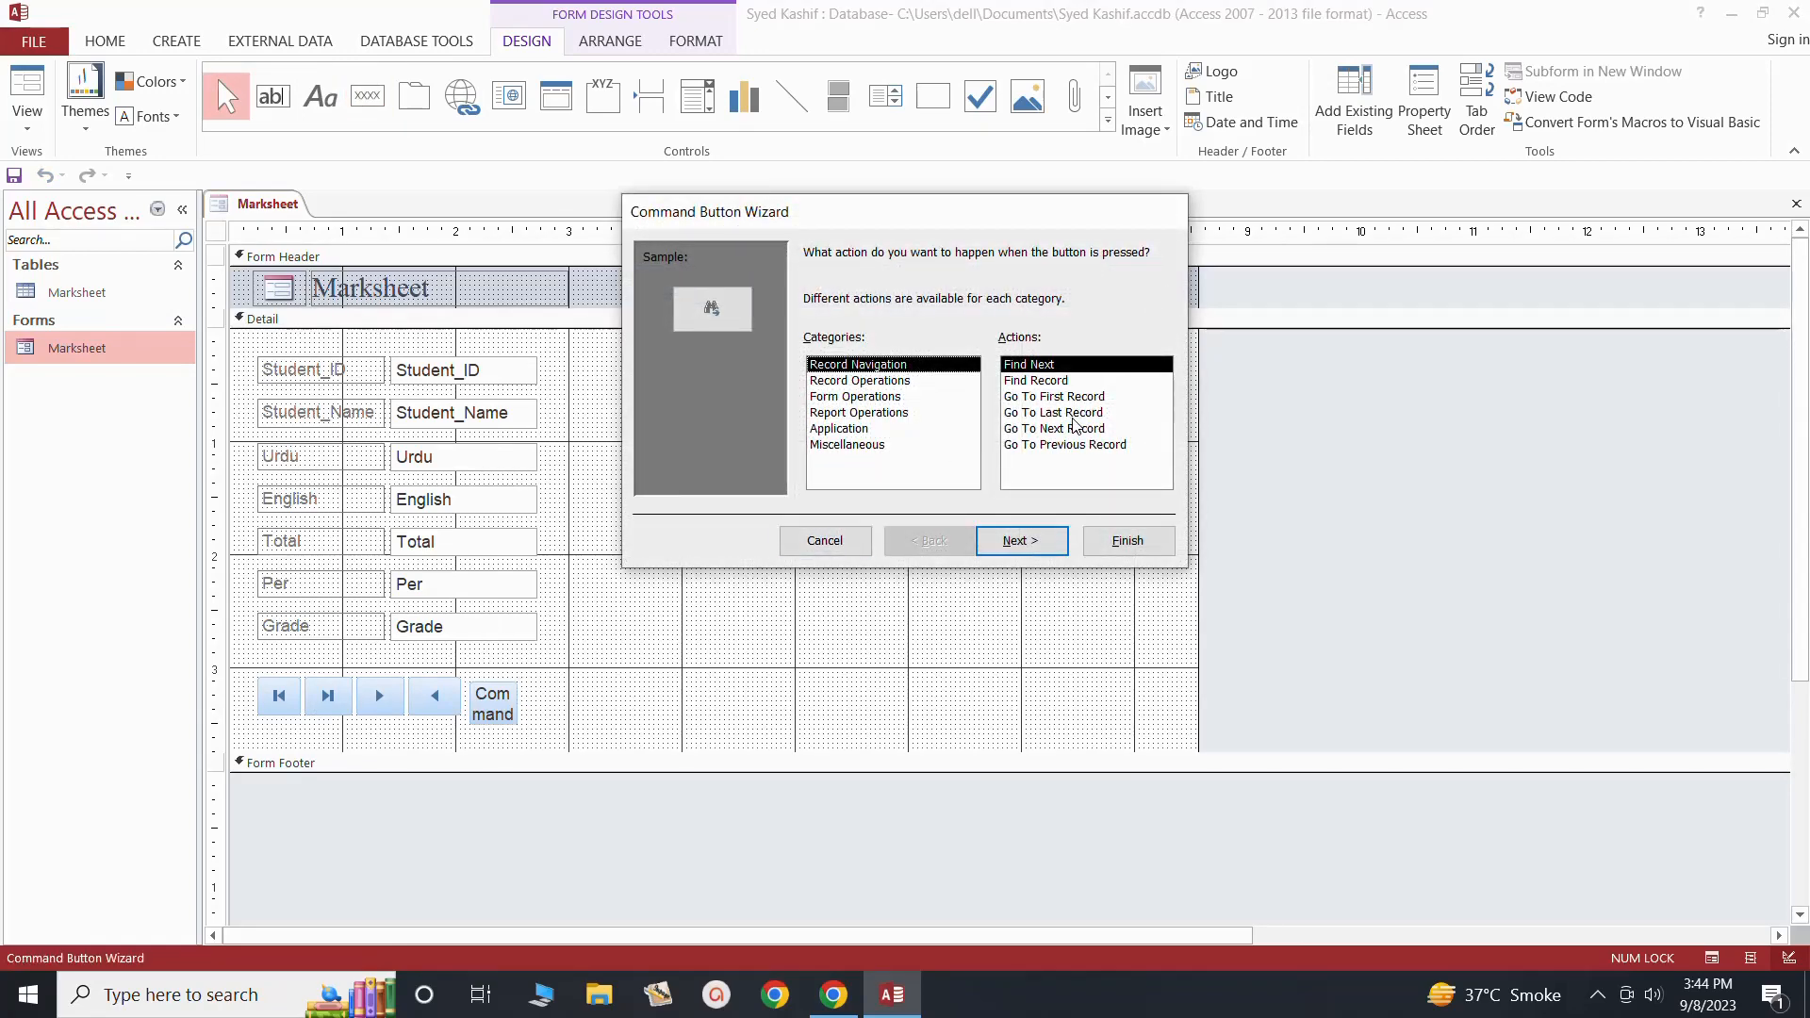
left_click(1026, 384)
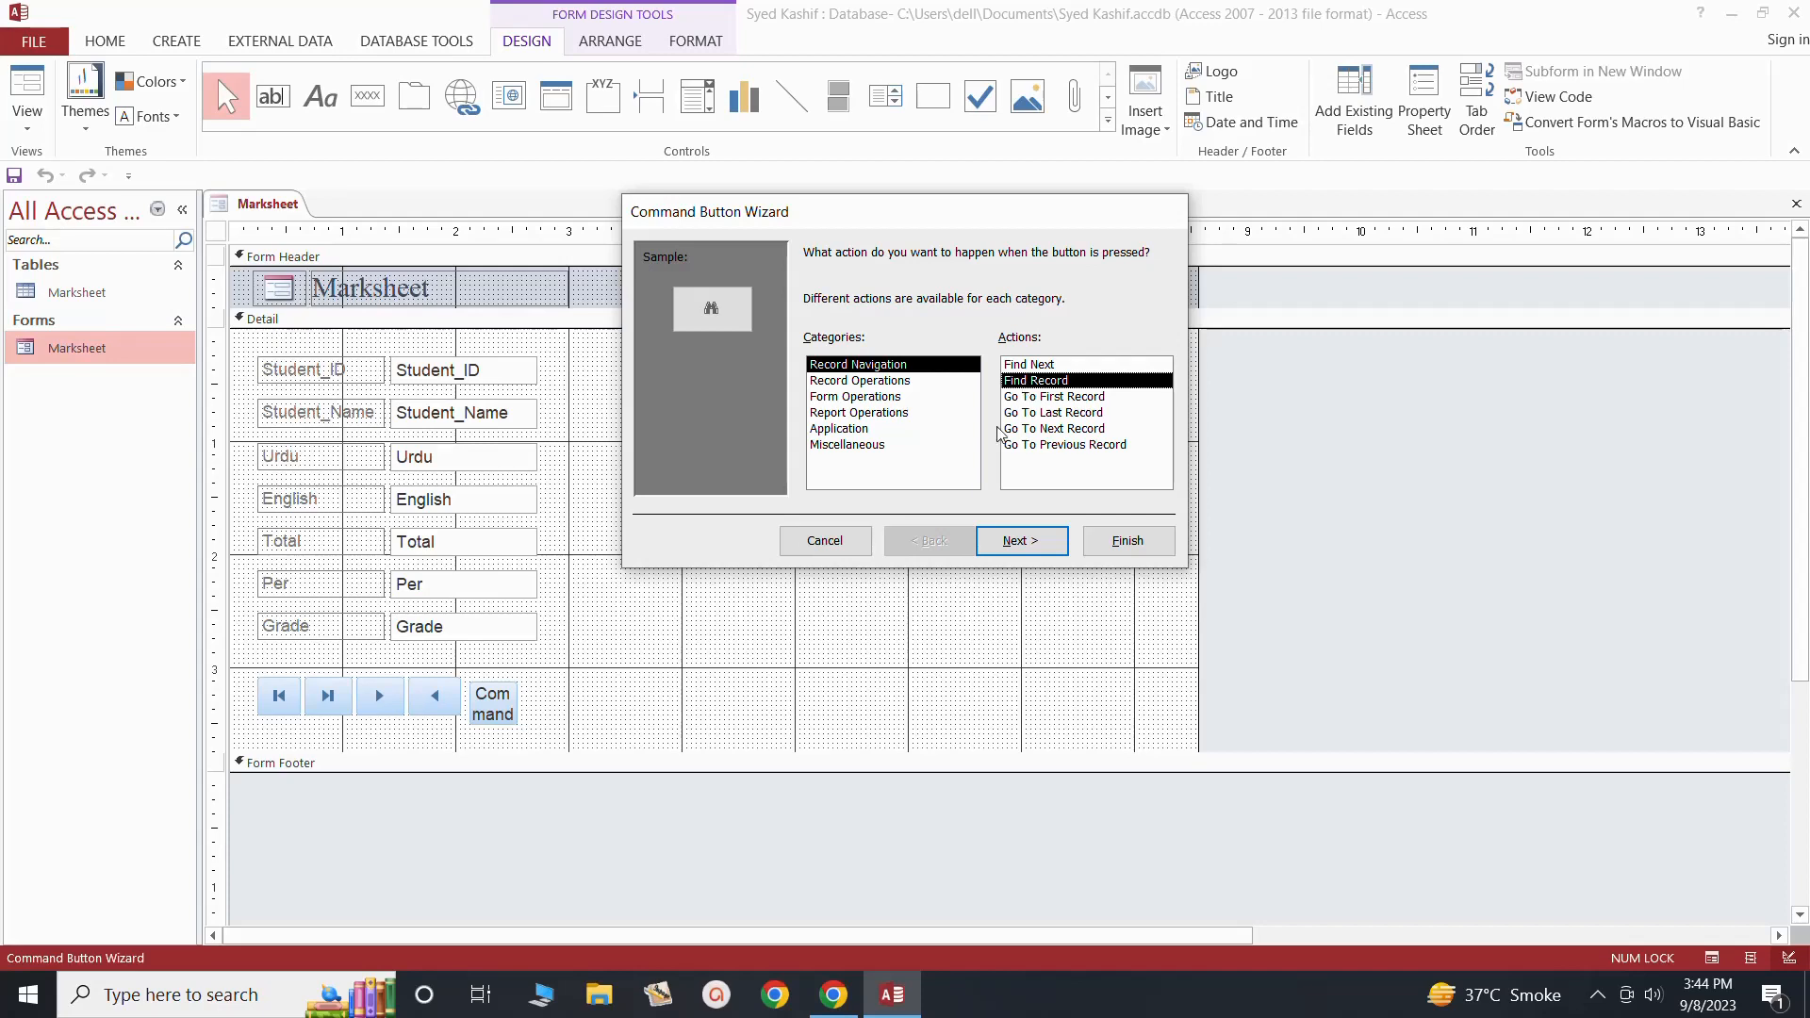
left_click(1016, 545)
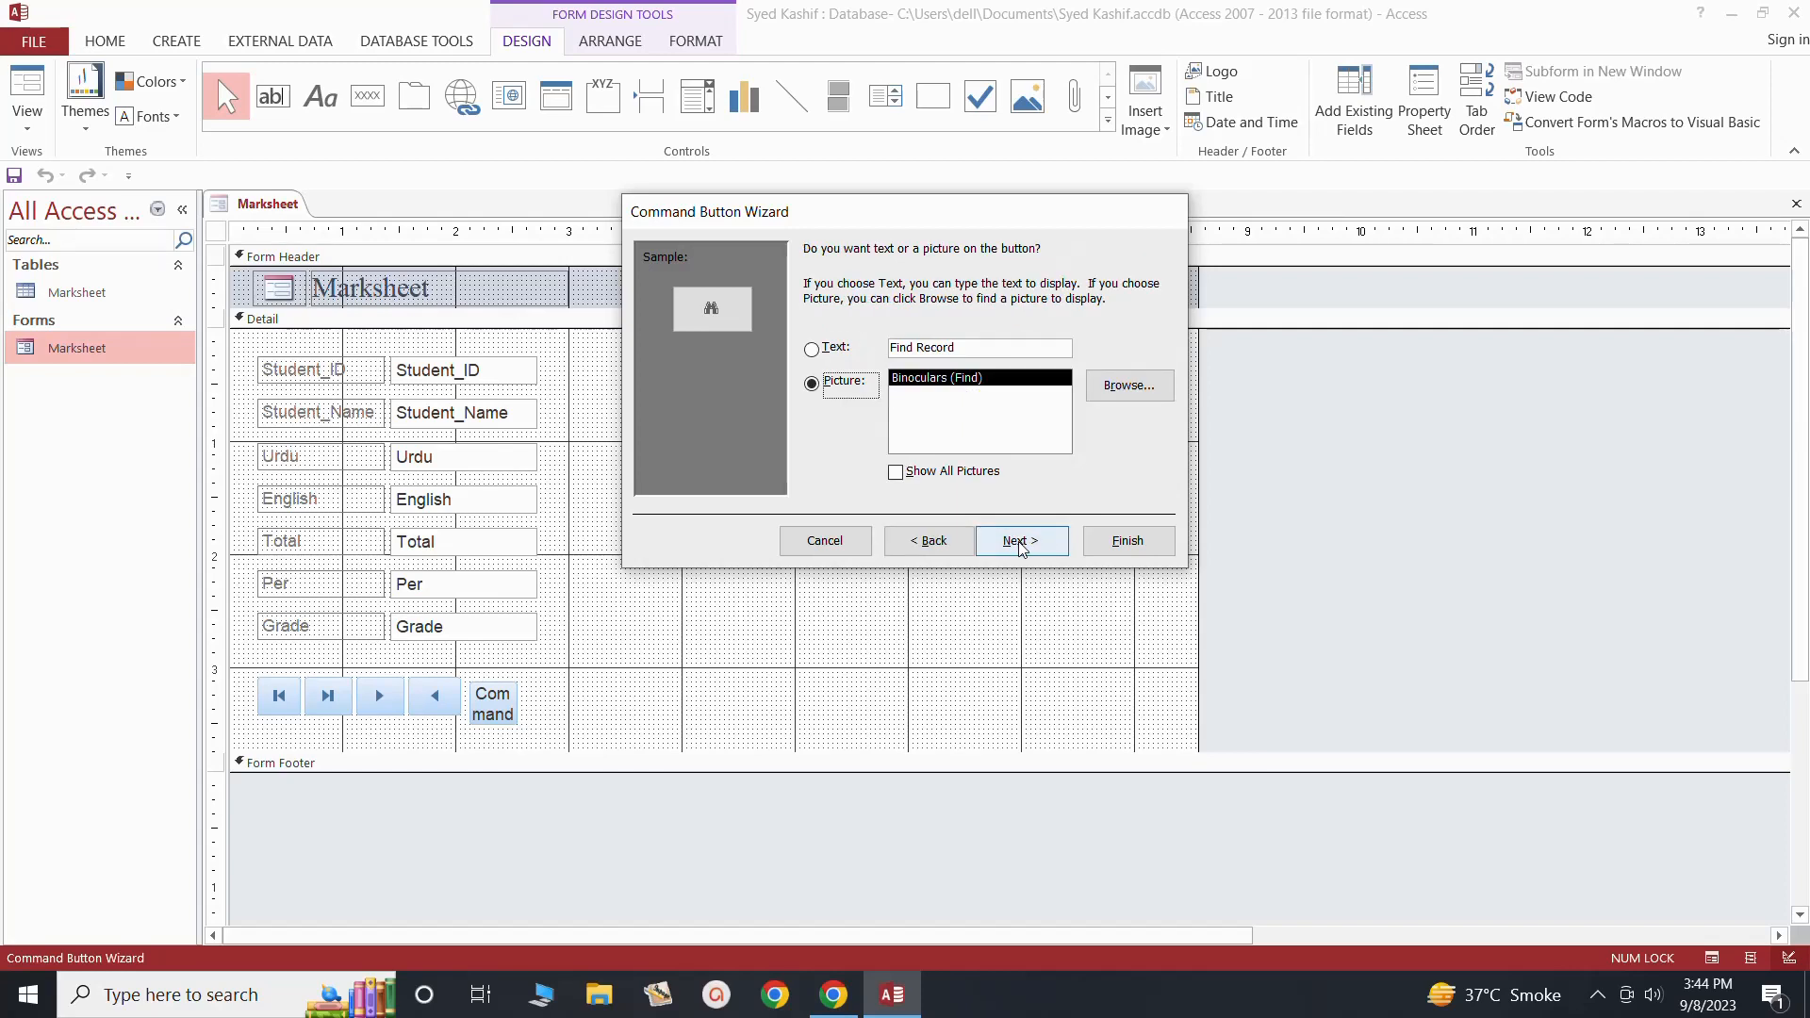
left_click(1032, 548)
left_click(1108, 542)
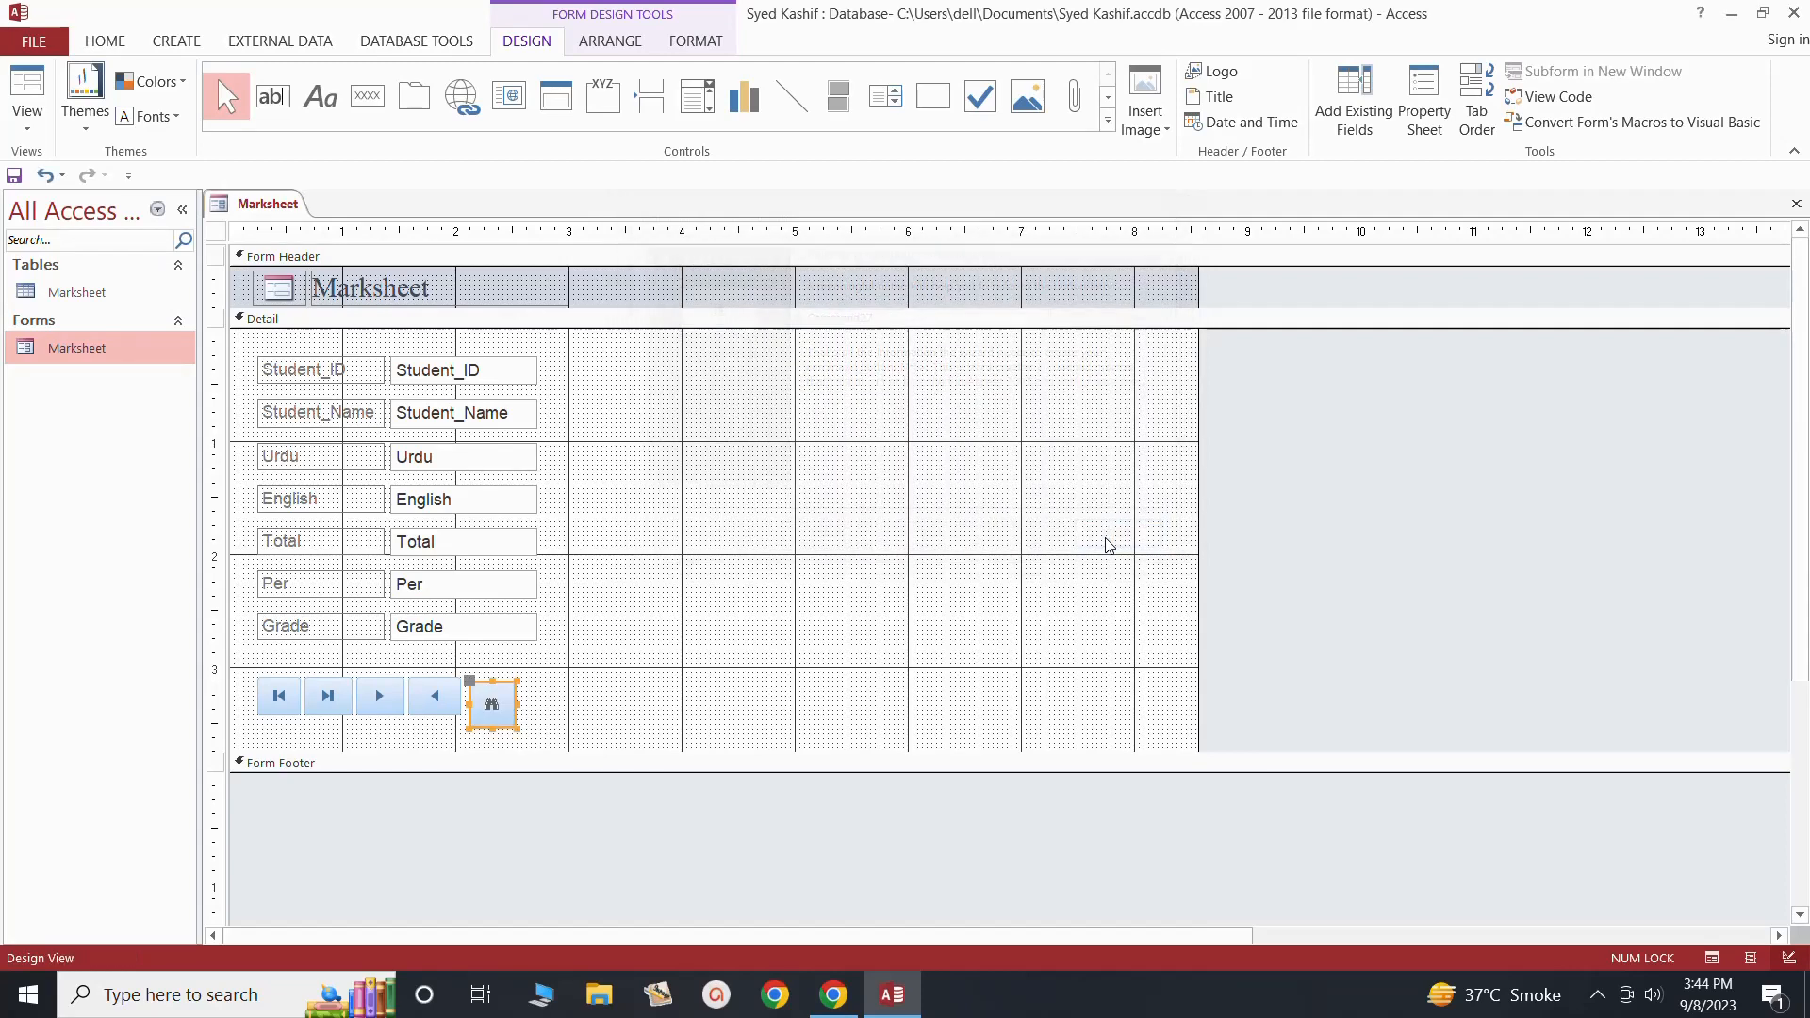
Step: Reduce the find-record button's height and place it in the row directly beside the previous-record button
left_click_drag(509, 726, 494, 718)
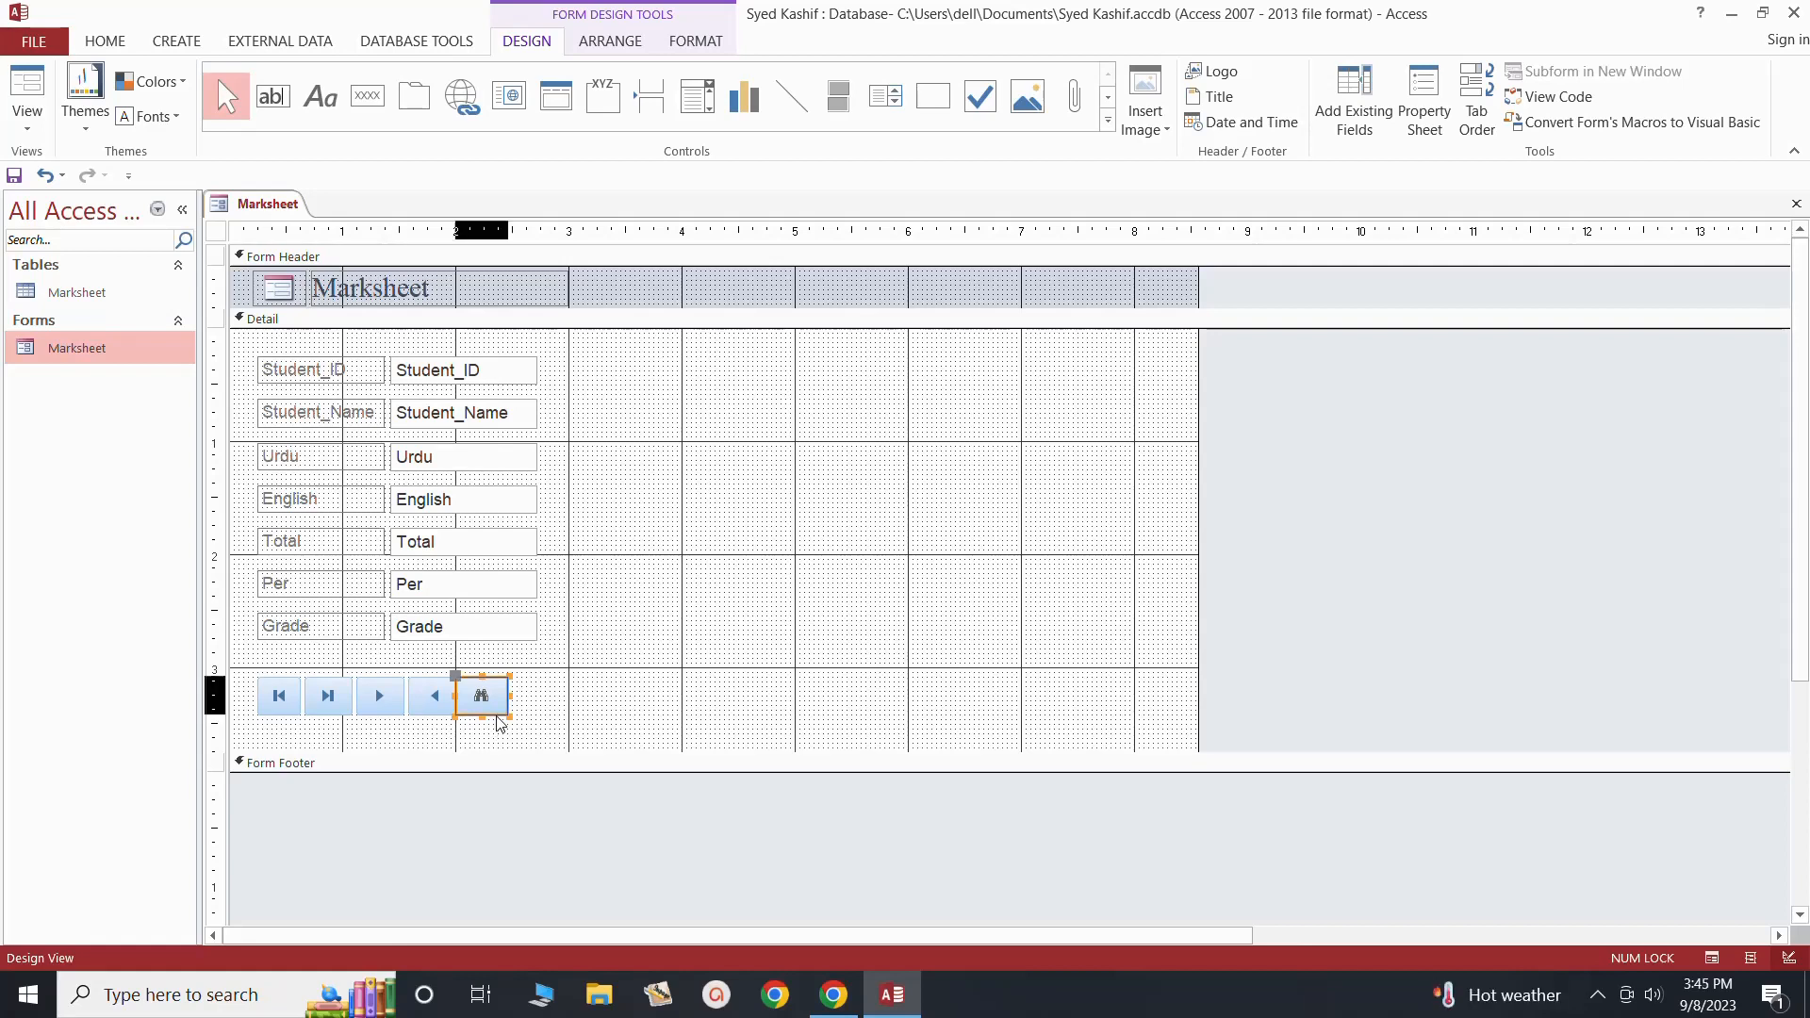
left_click_drag(499, 722, 504, 718)
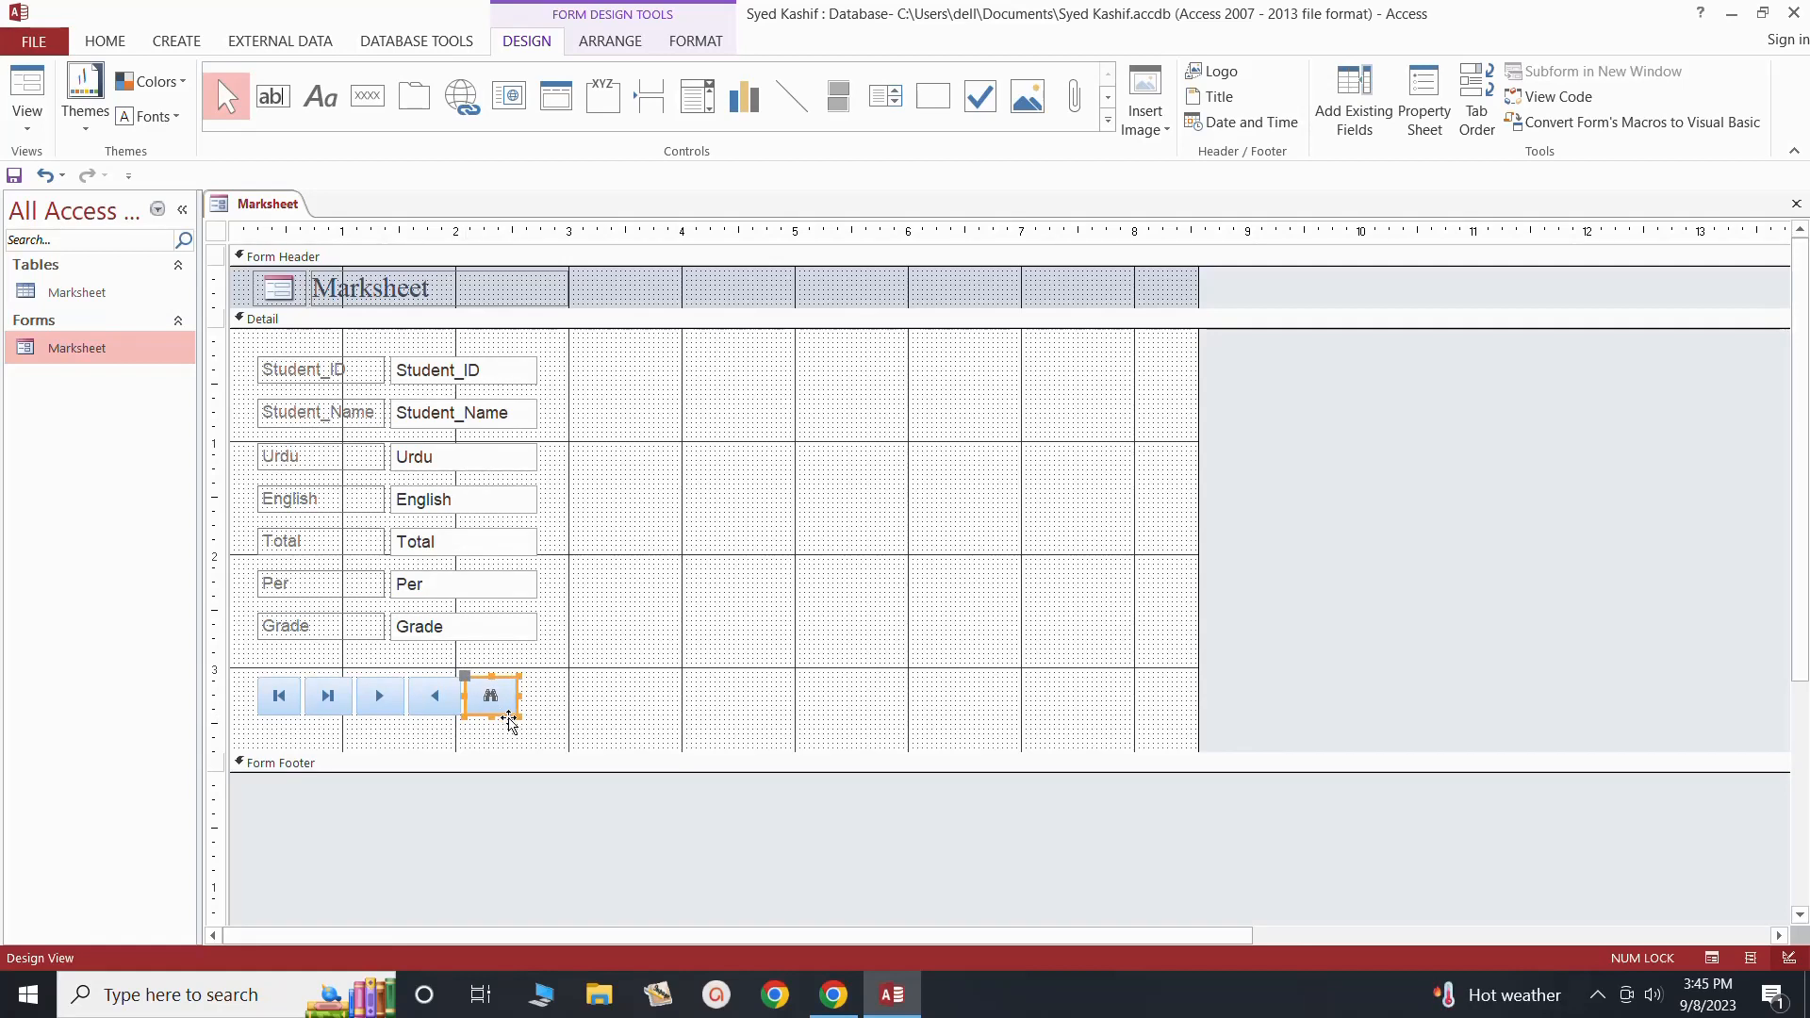
left_click(548, 726)
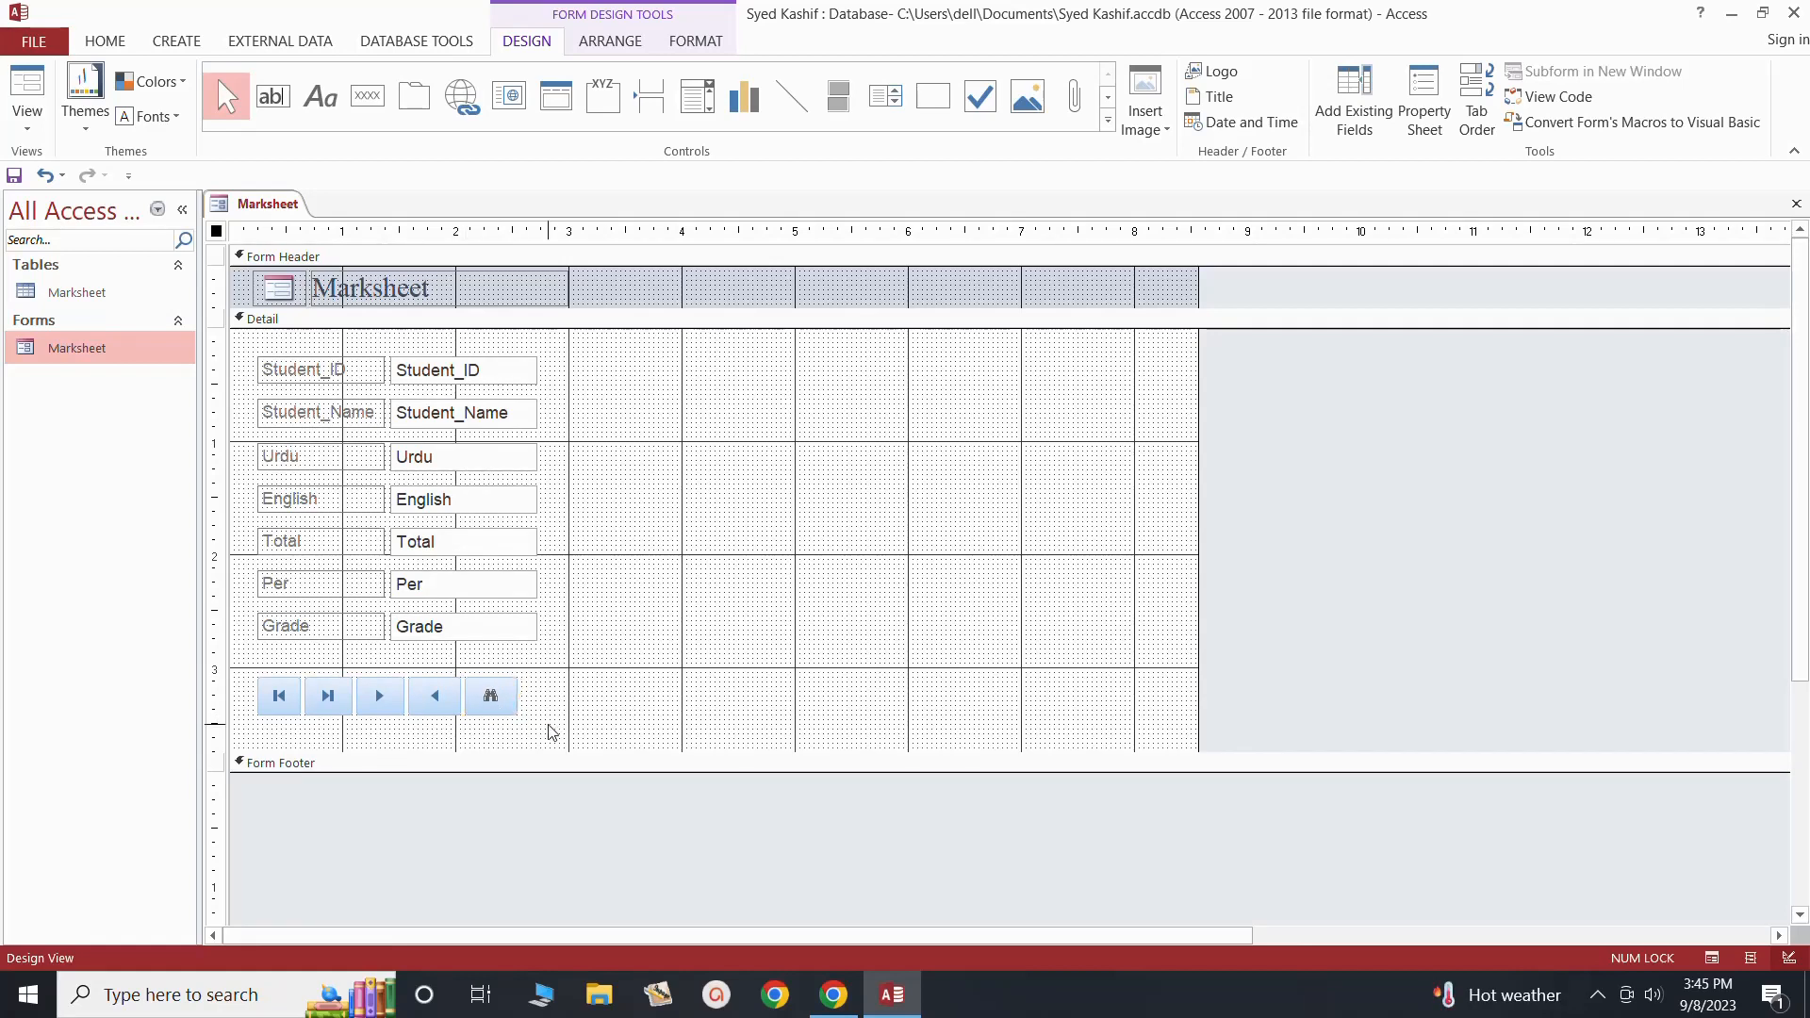
Step: Add a Delete Record button from Record Operations with the Delete Record picture, fitted into the row beside the find-record button
left_click(368, 95)
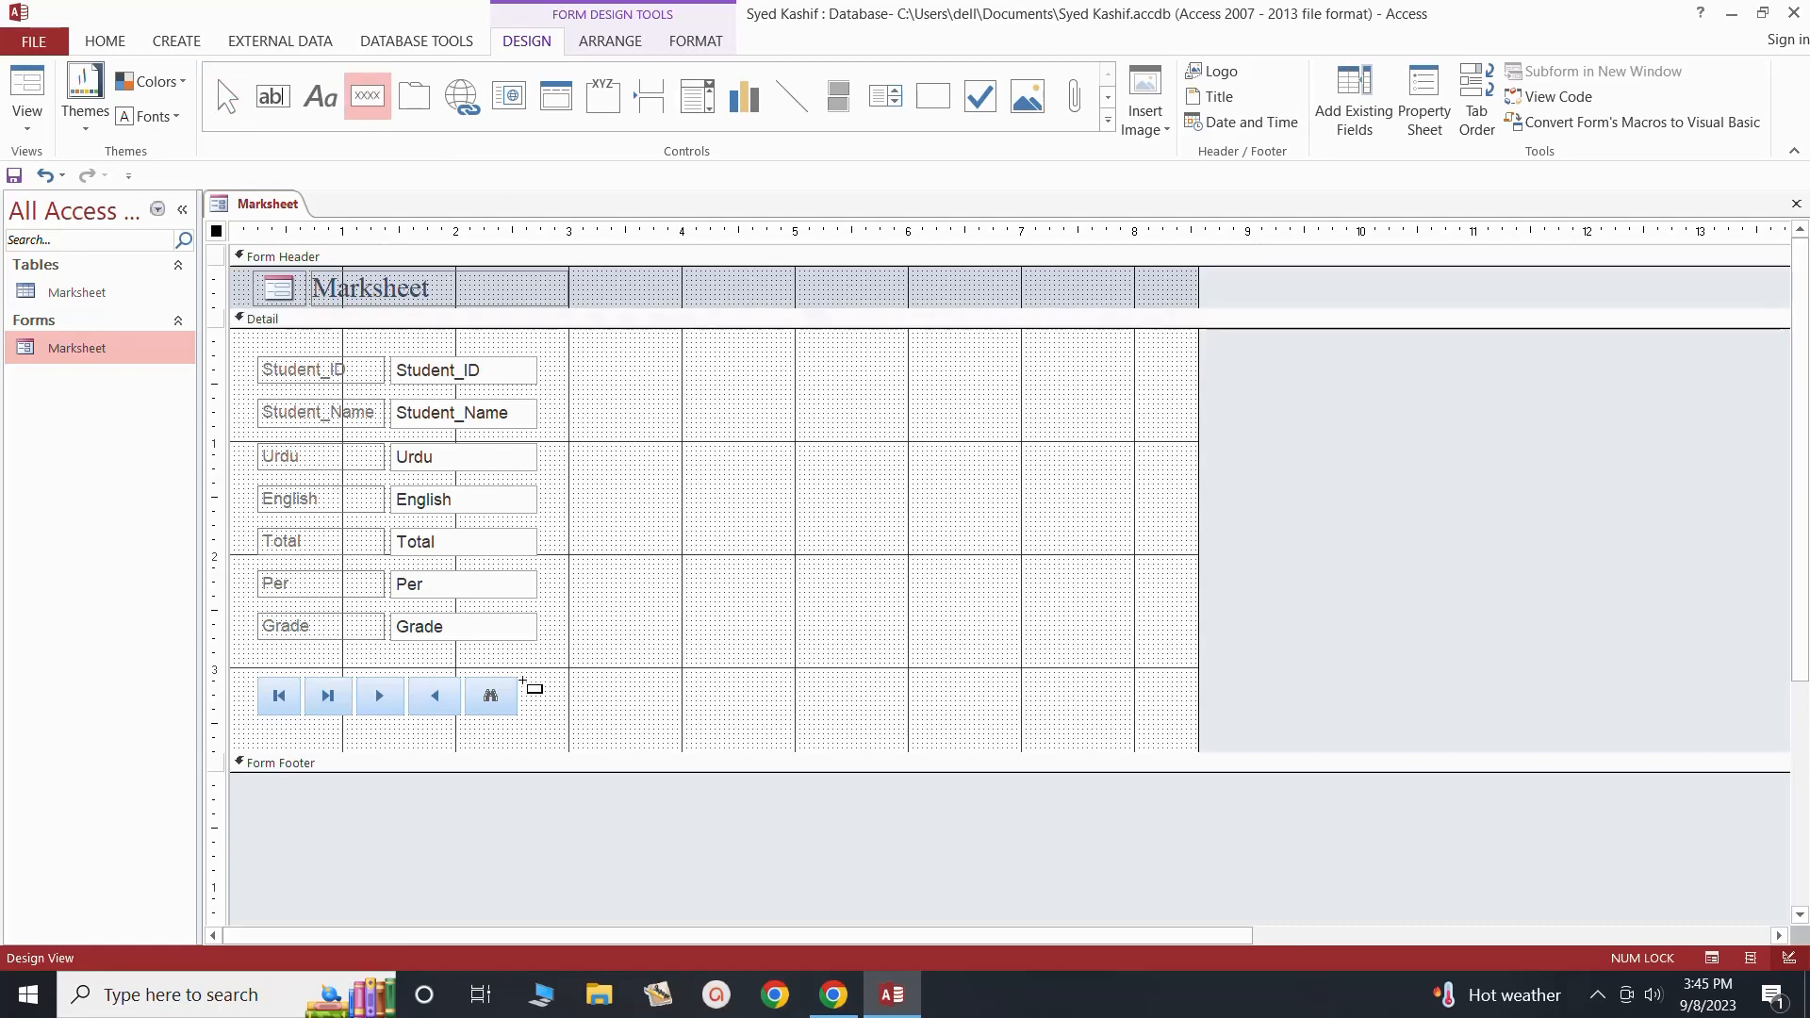
left_click_drag(523, 679, 569, 720)
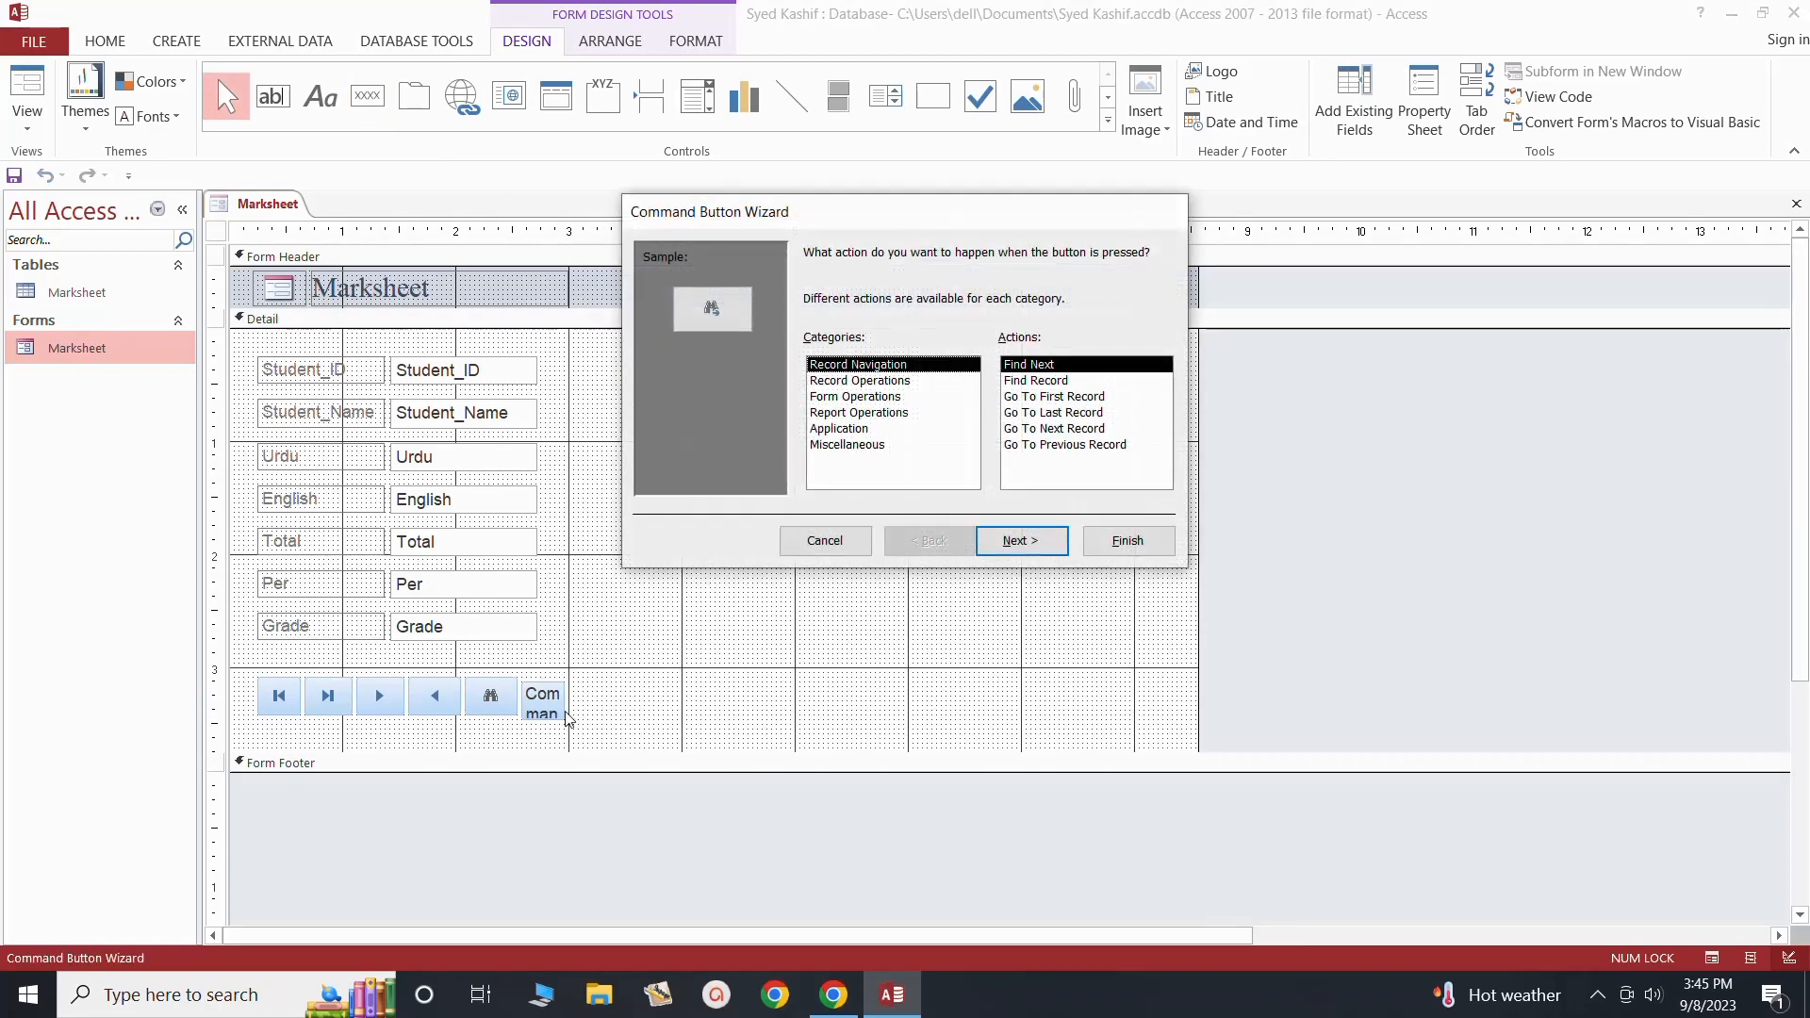
left_click(889, 383)
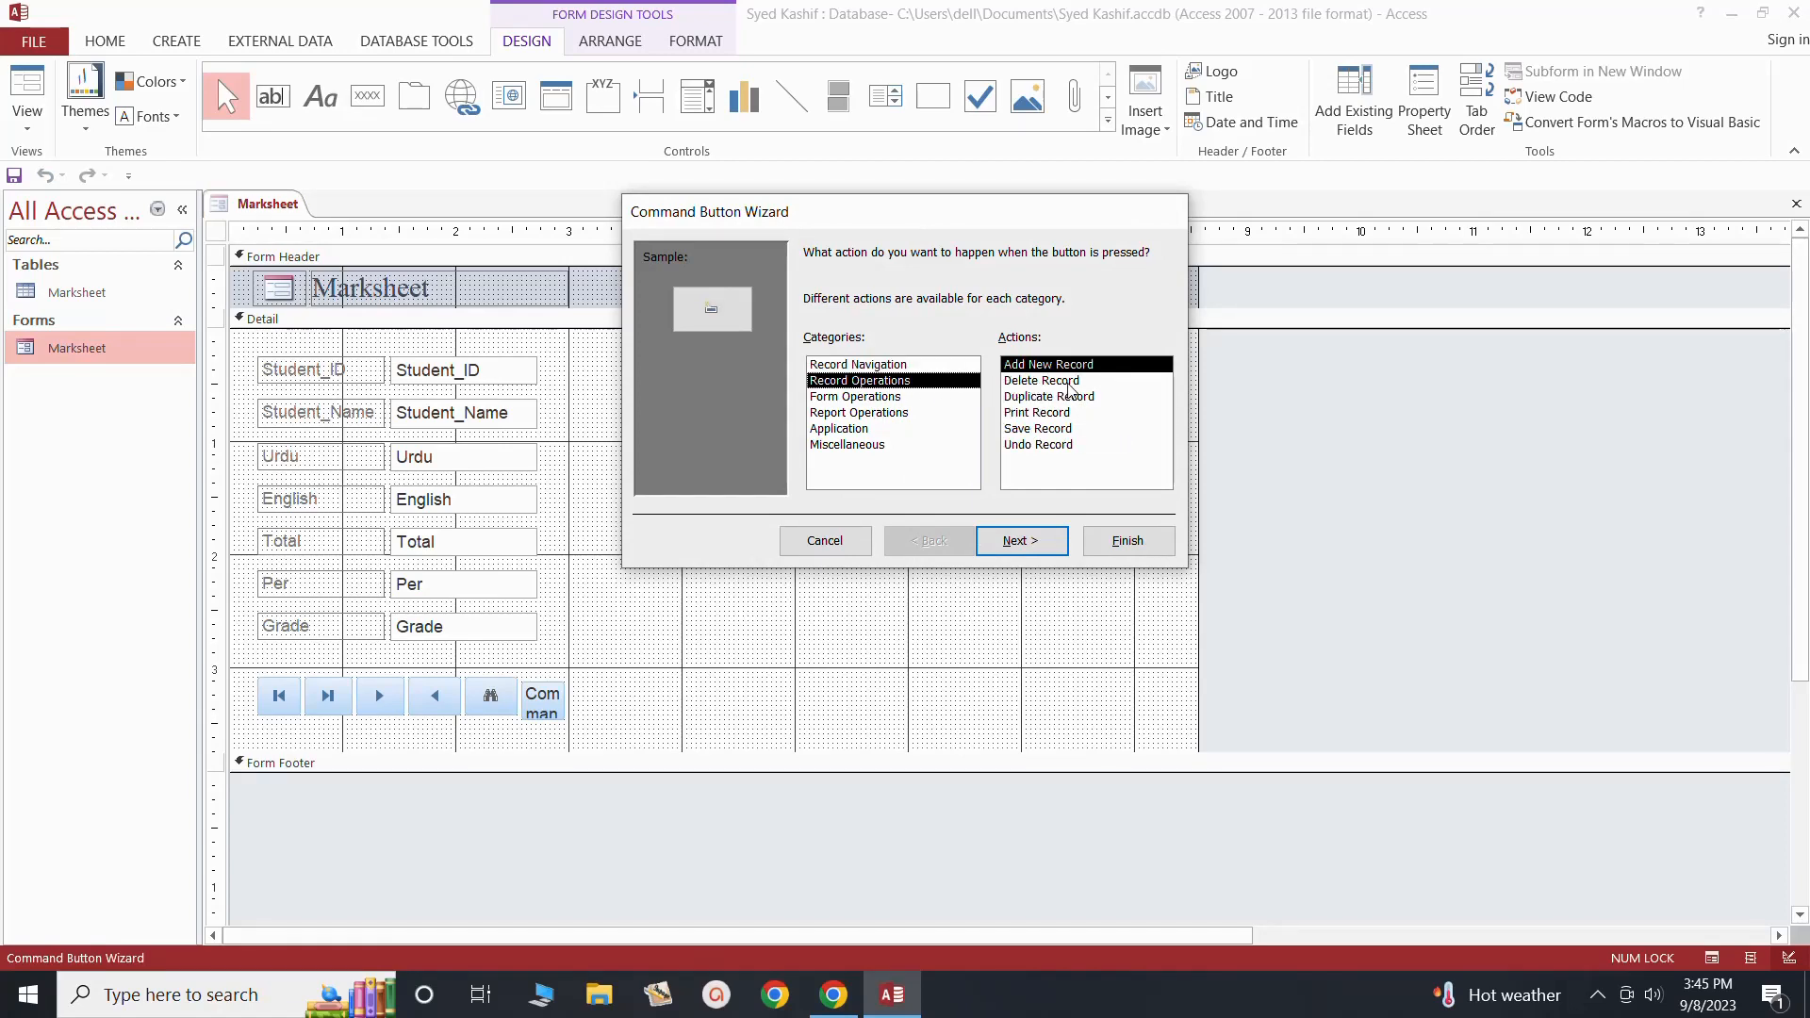
left_click(1070, 382)
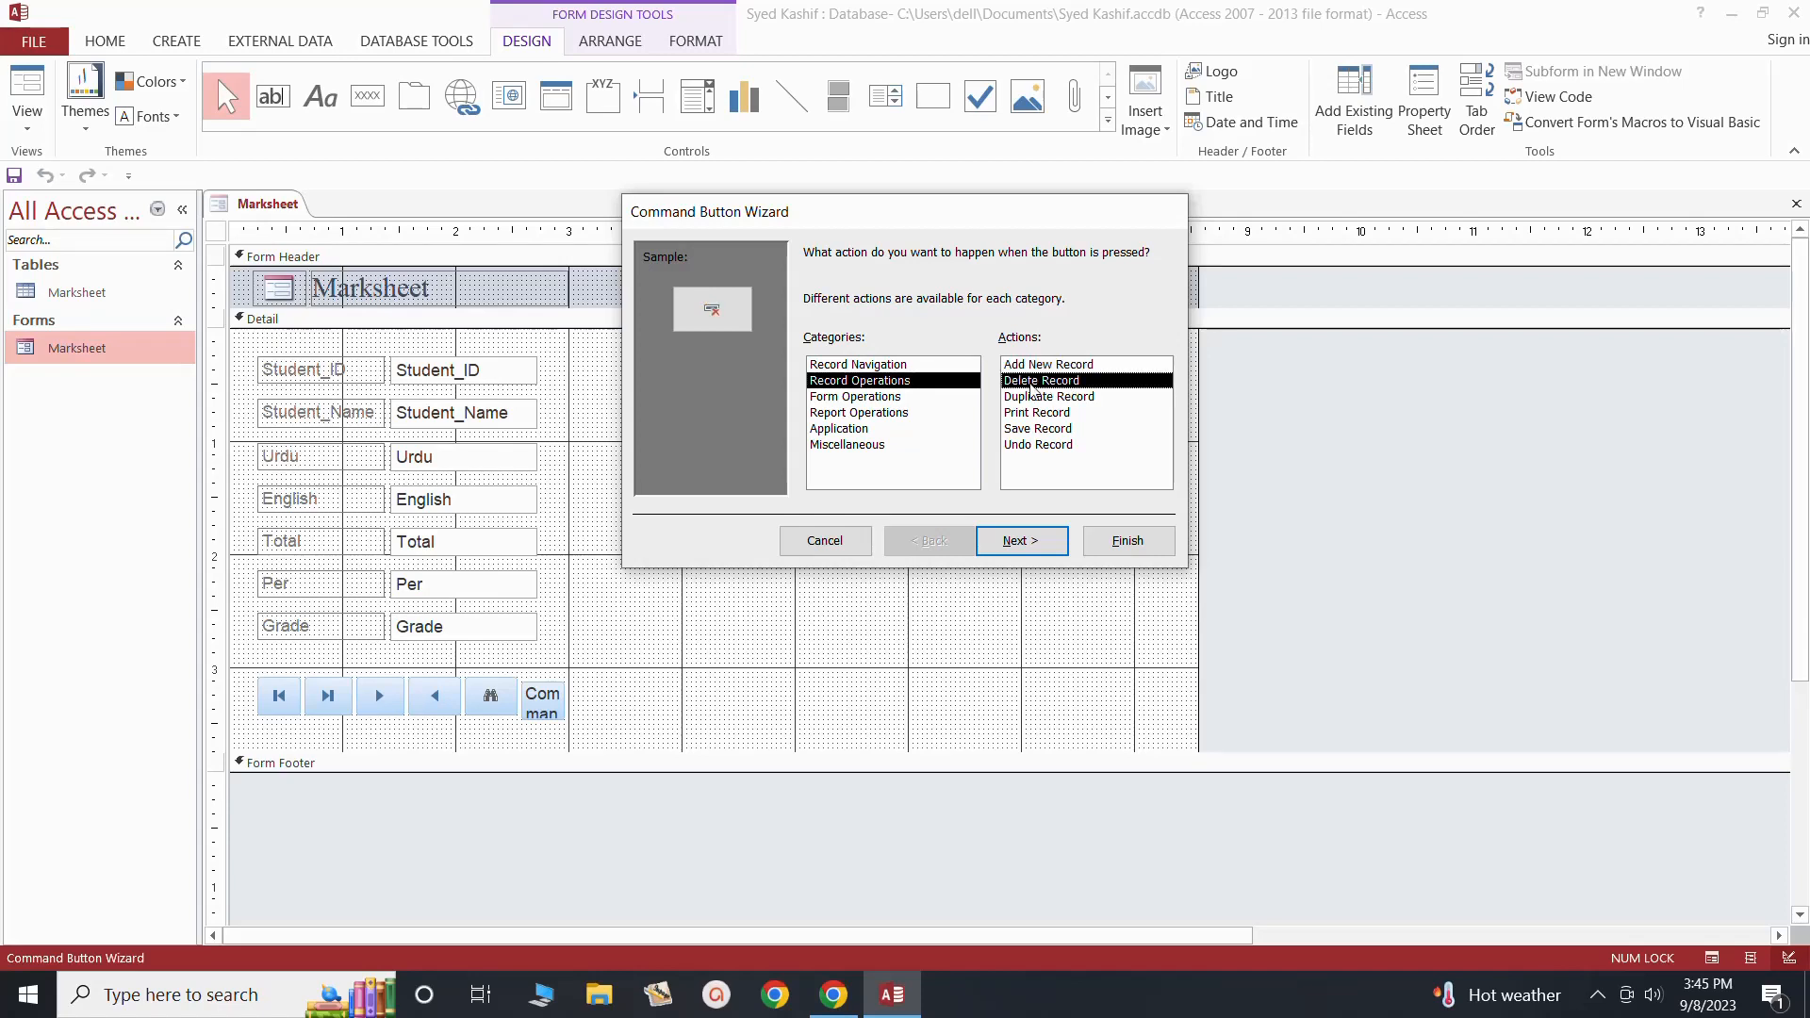
left_click(1034, 550)
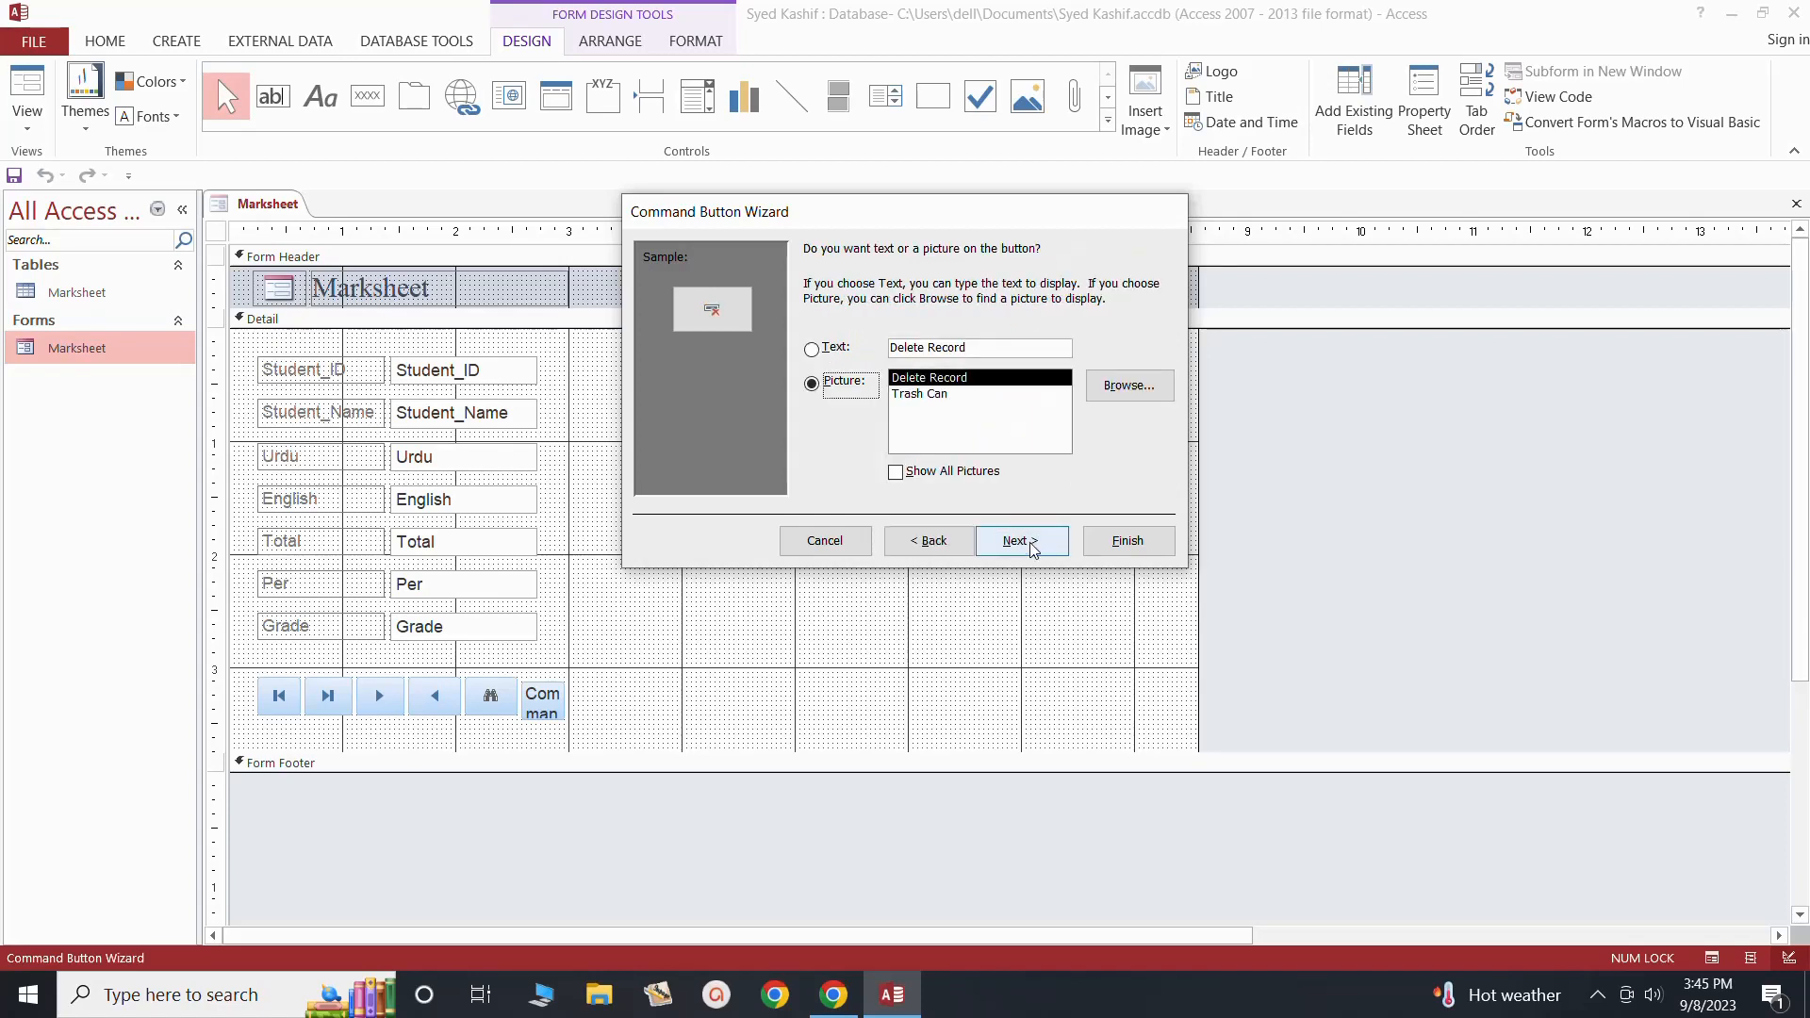
left_click(1027, 541)
left_click(1129, 540)
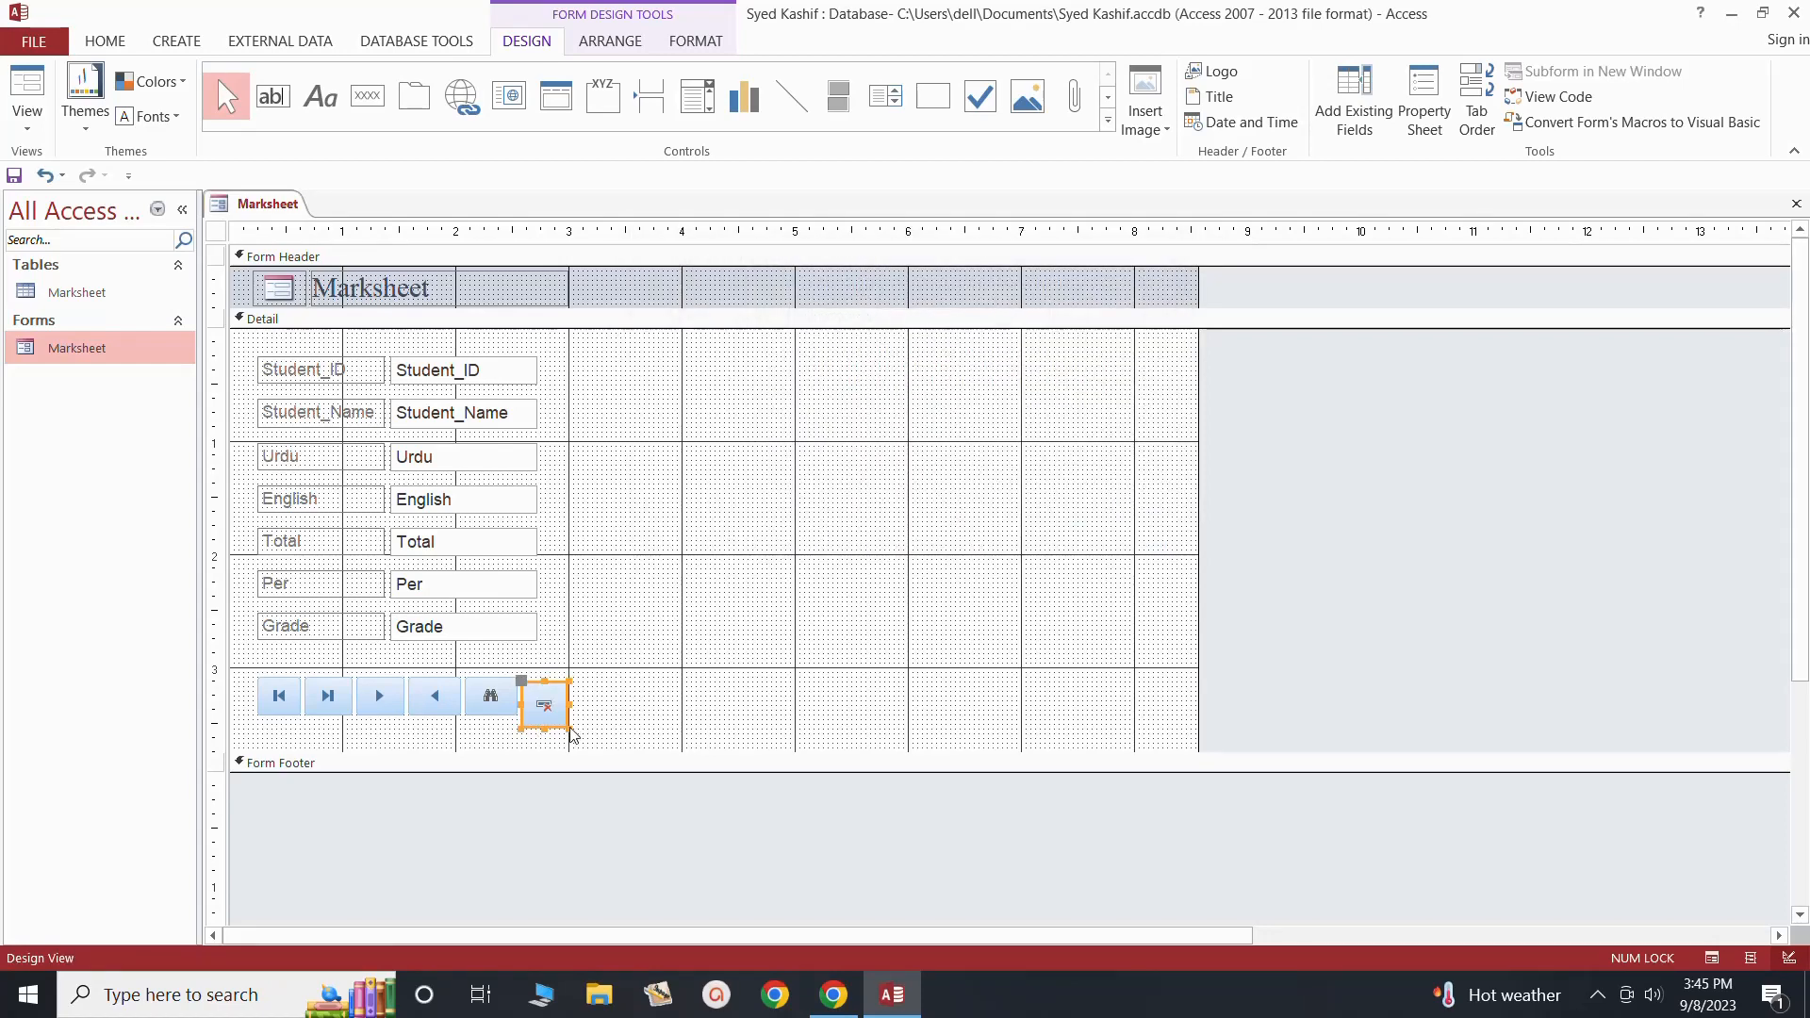
left_click_drag(566, 728, 544, 678)
left_click(615, 713)
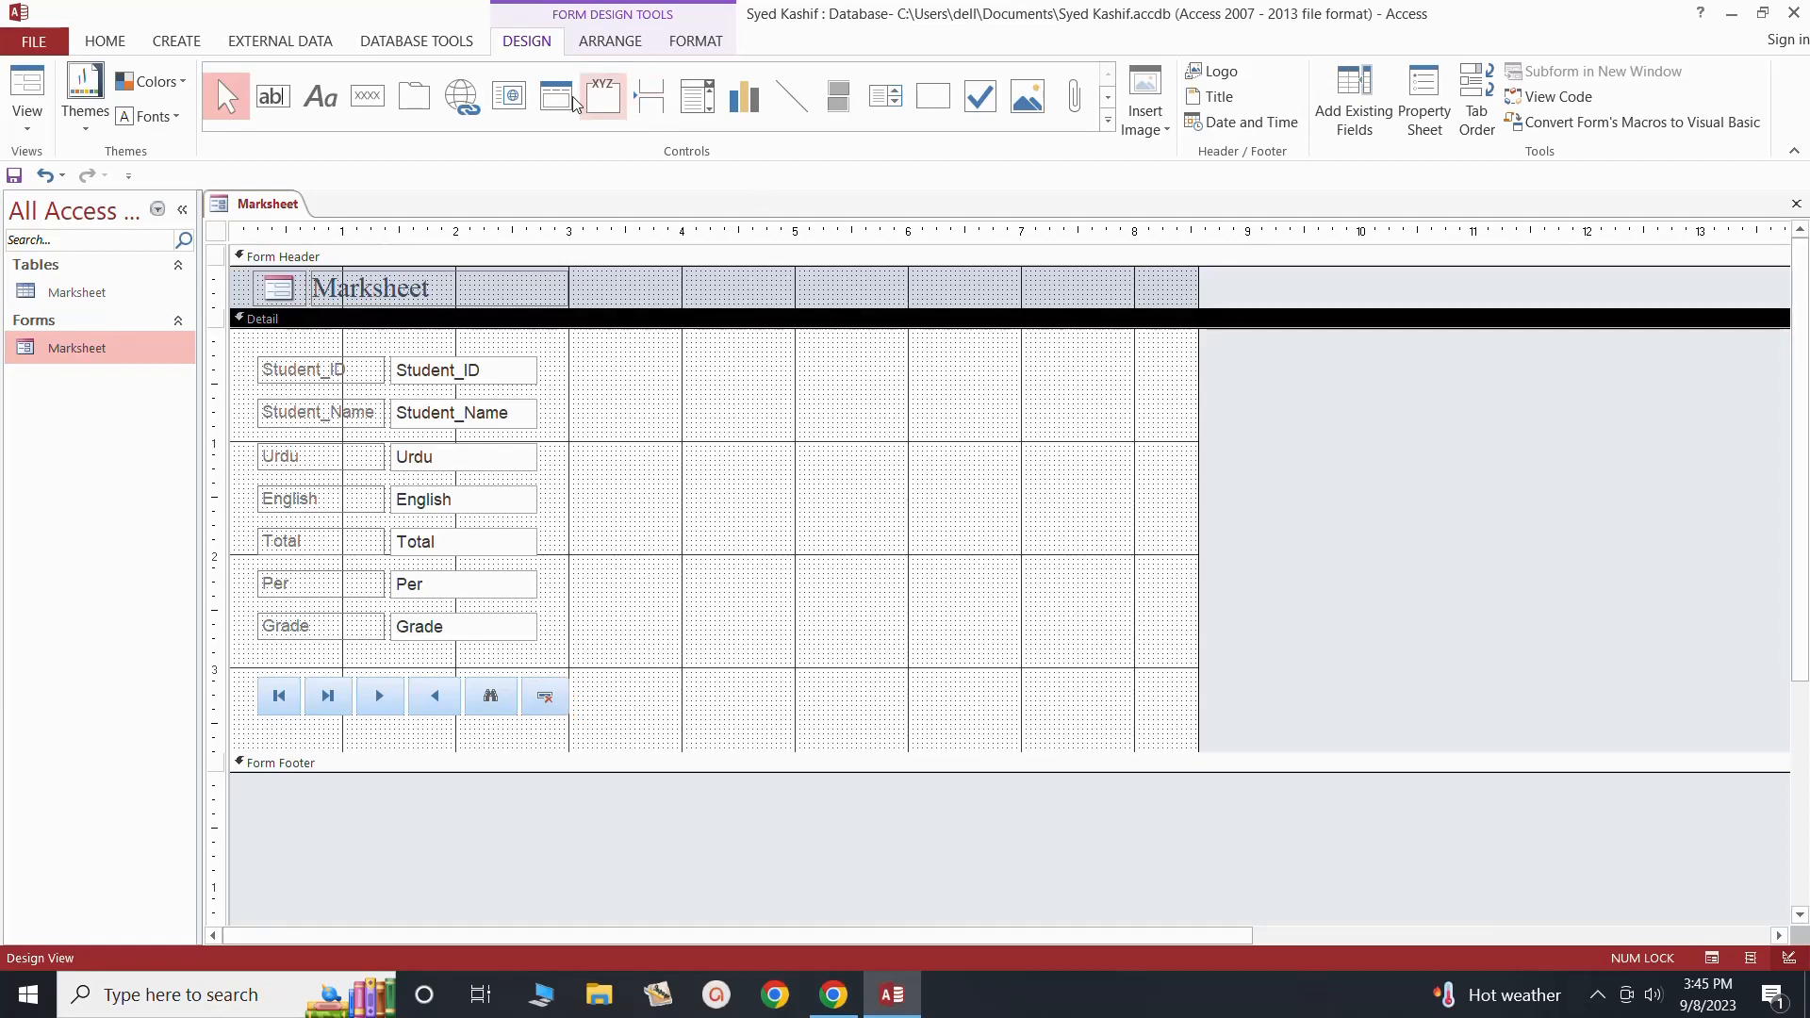
Step: Draw a seventh command button beside the delete-record button and choose the Miscellaneous category for its action
left_click(375, 94)
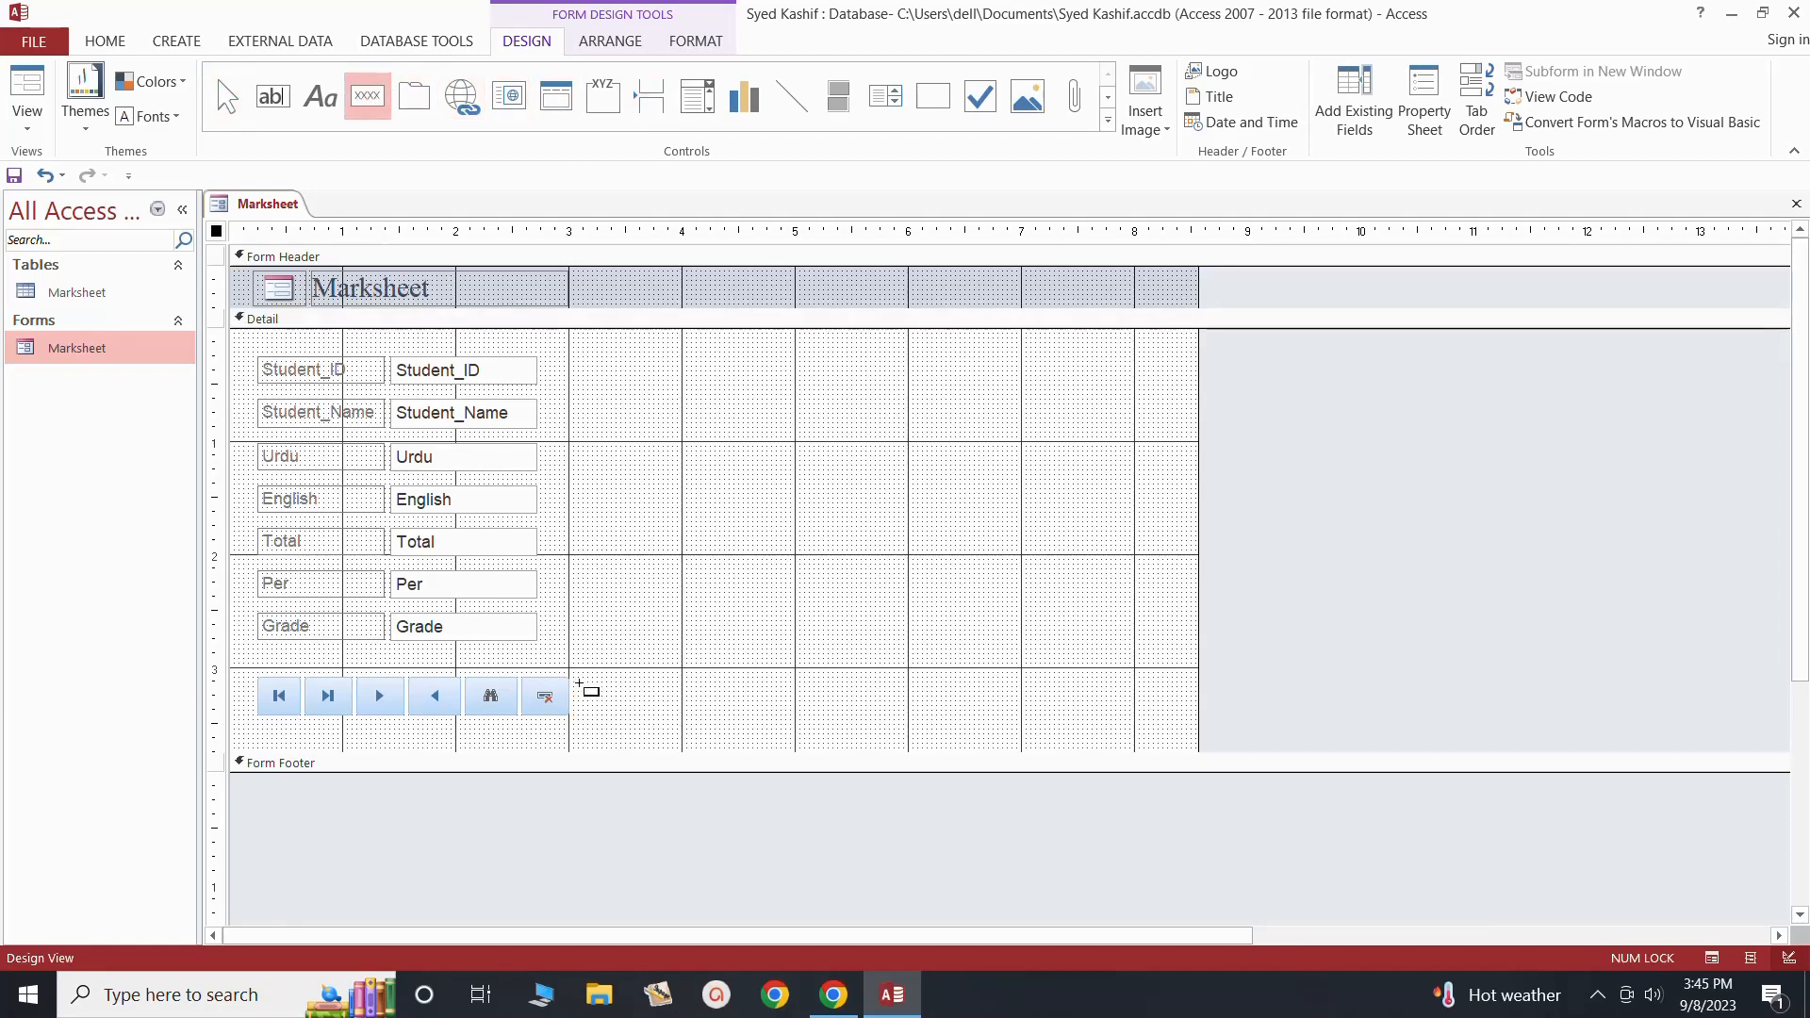
left_click_drag(578, 683, 626, 725)
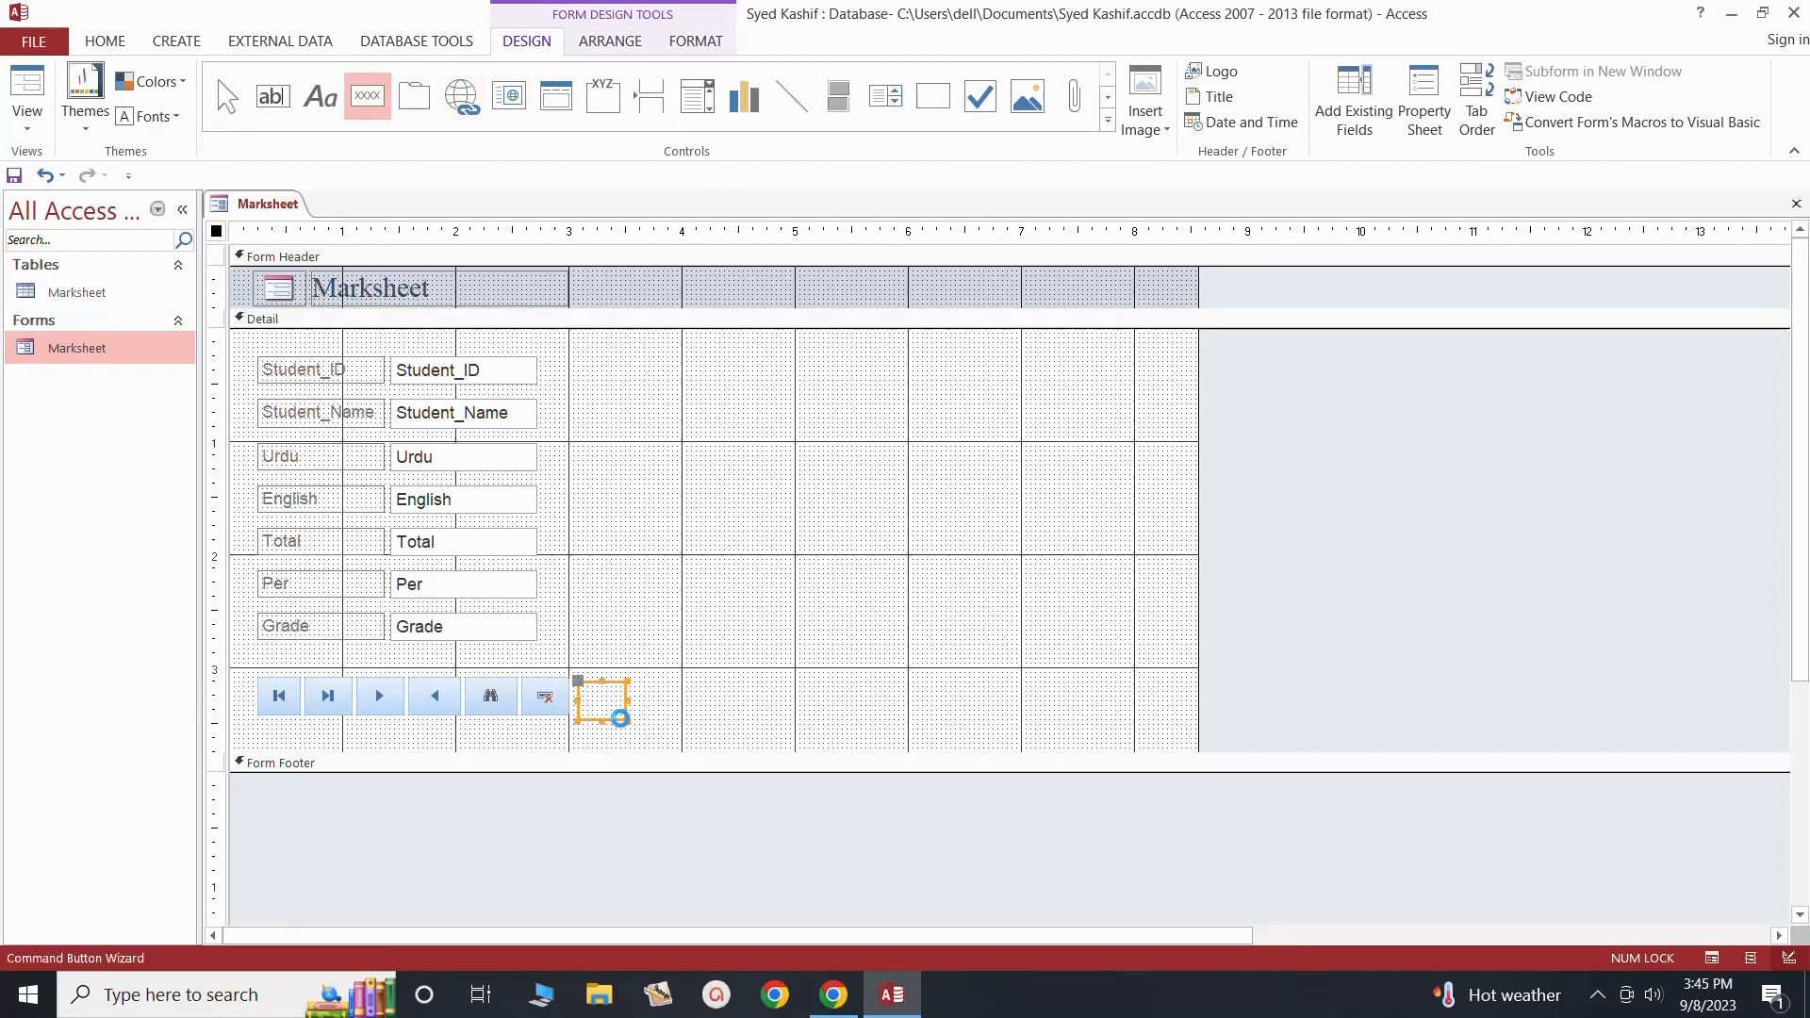
left_click(881, 380)
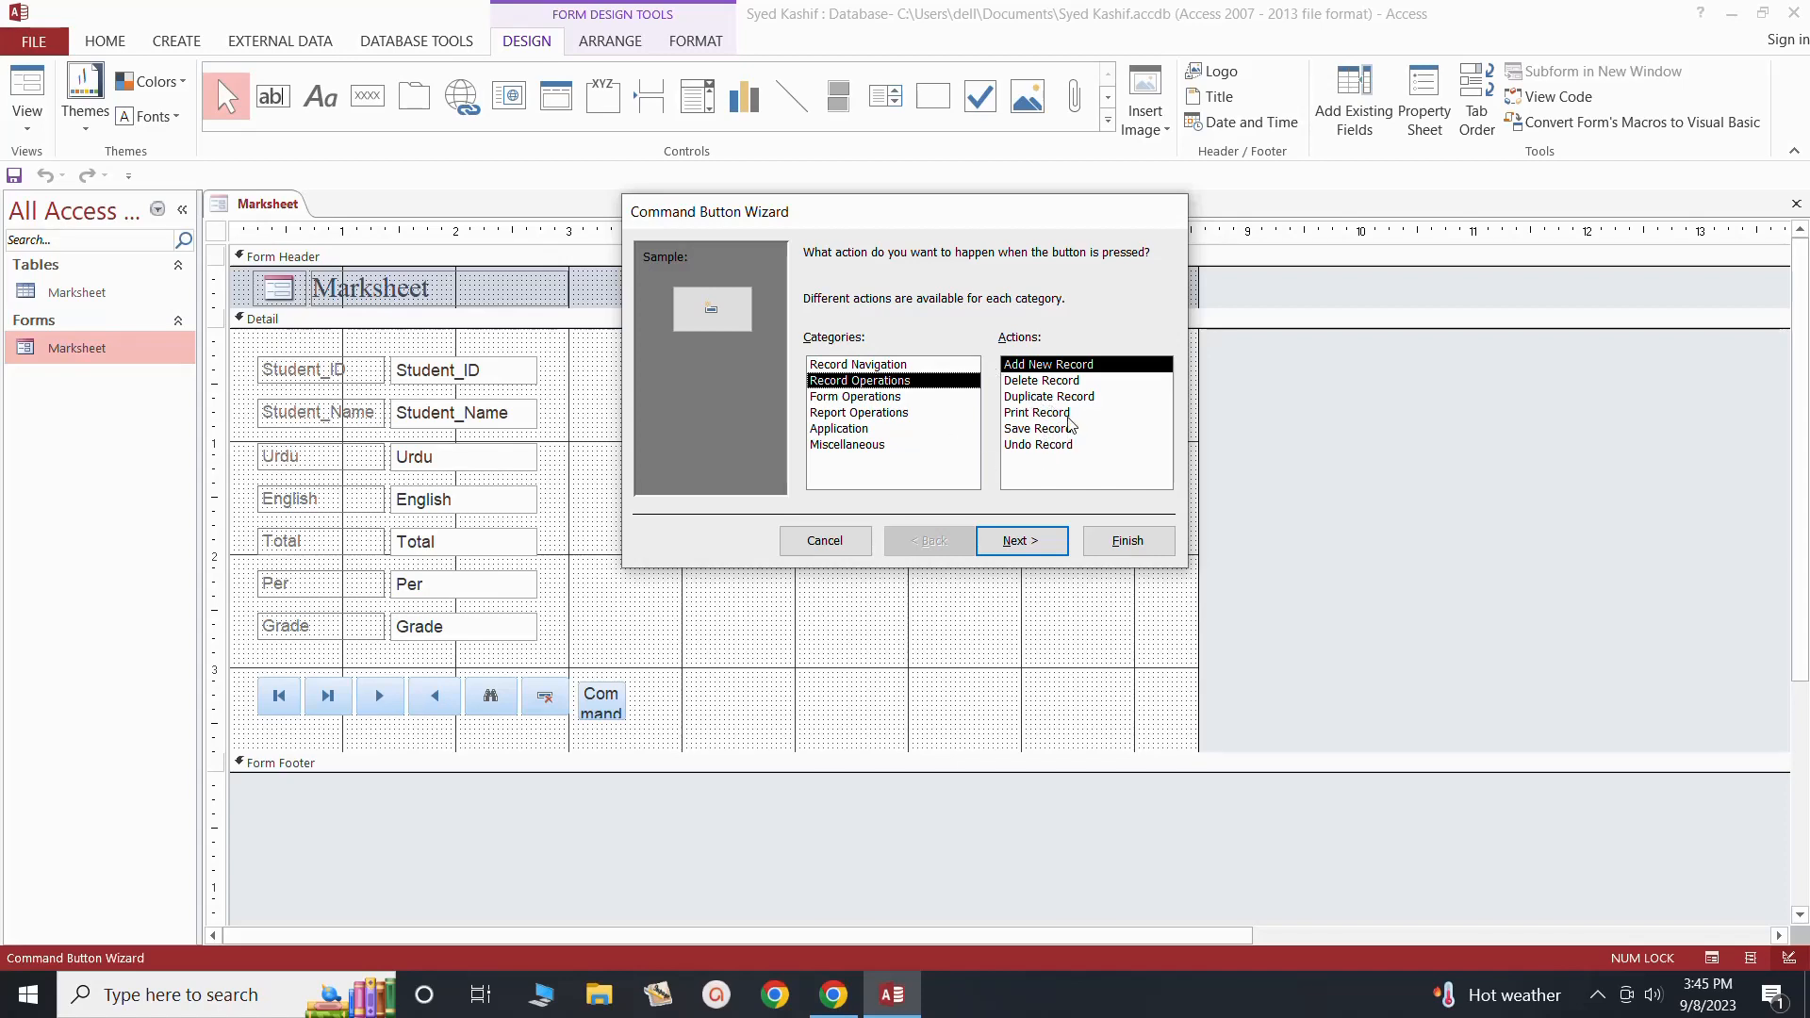
left_click(877, 397)
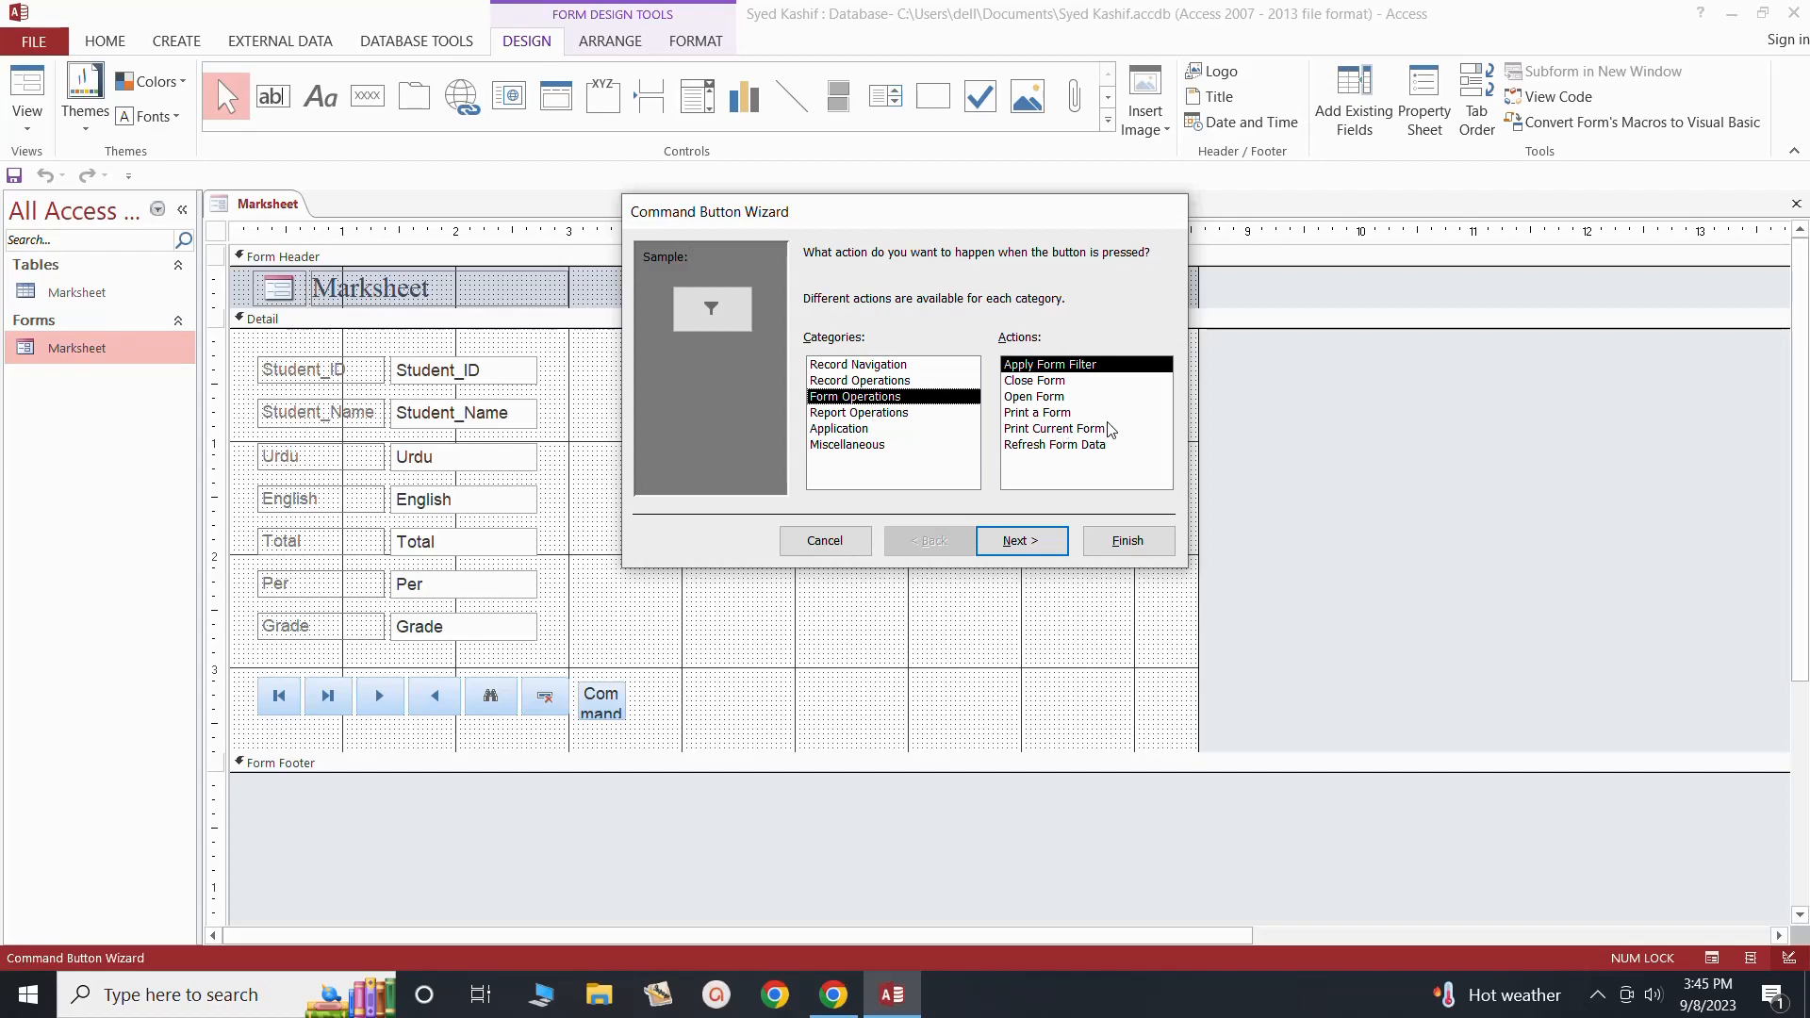
left_click(886, 413)
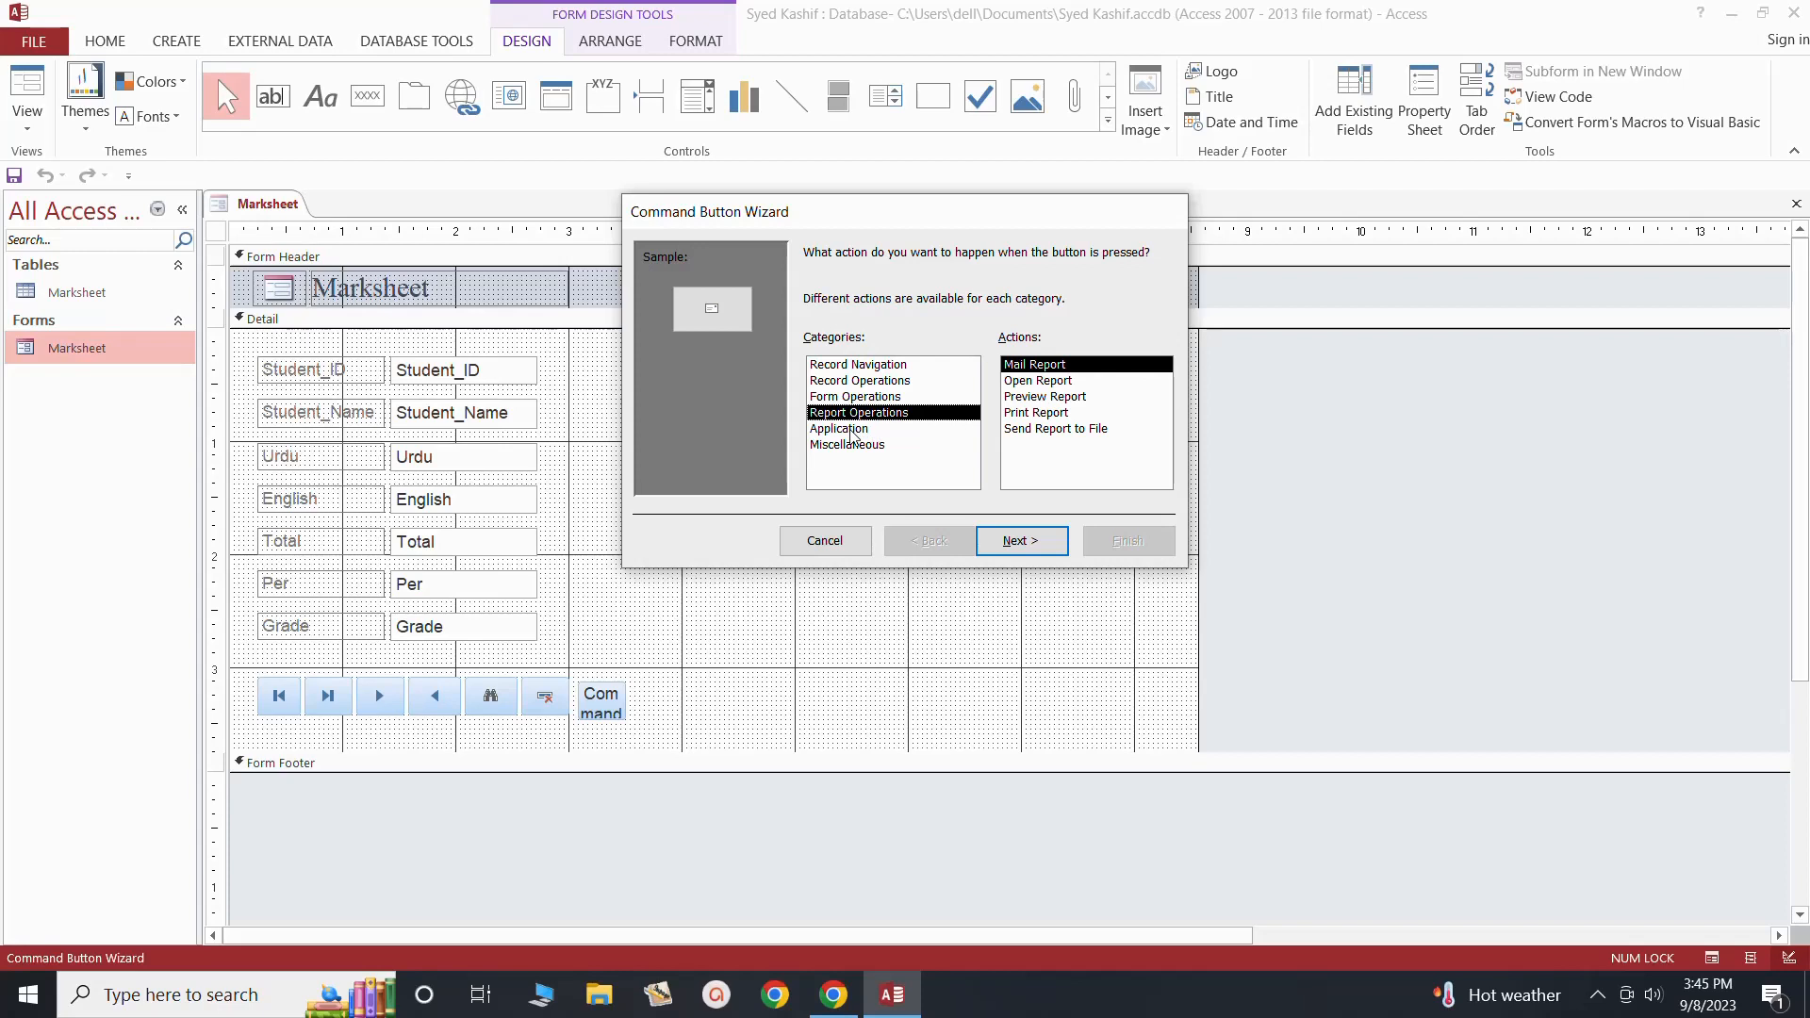
left_click(851, 430)
left_click(853, 449)
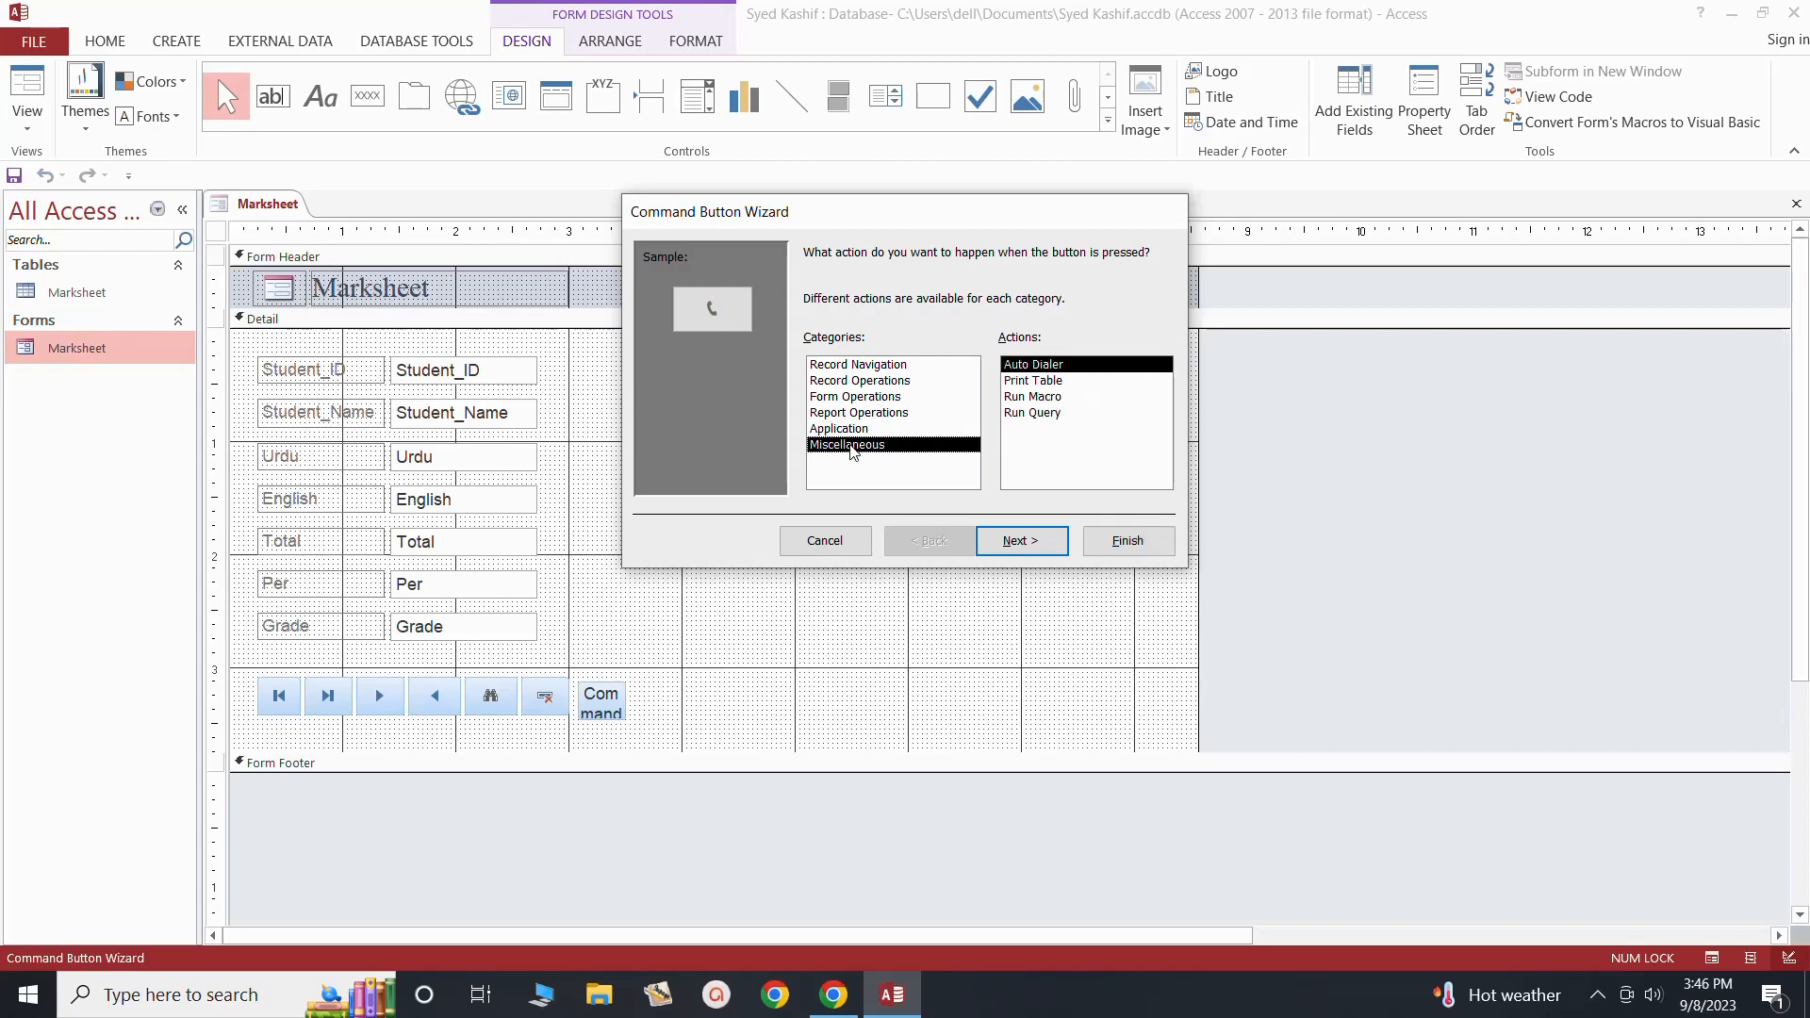
Step: Make the new button print the Marksheet table with the Print Table action, finish the wizard, and fit it into the row
left_click(1033, 382)
left_click(1001, 542)
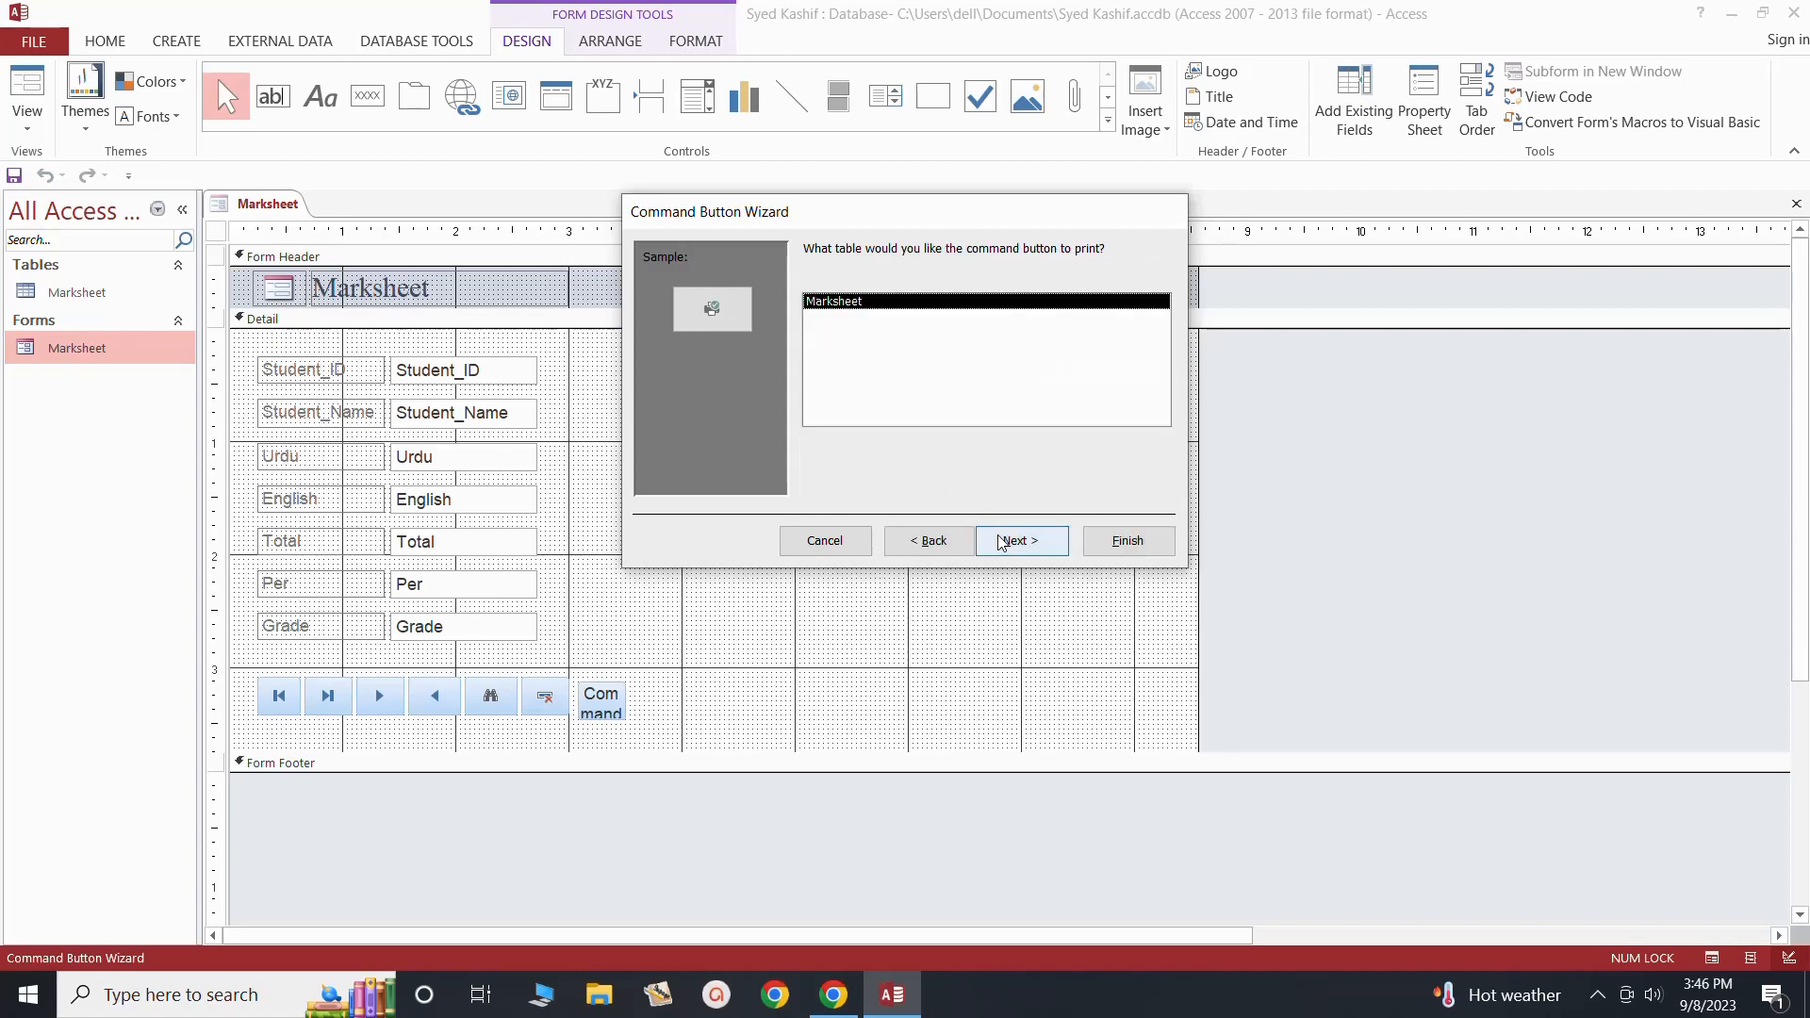
left_click(1005, 542)
left_click(1004, 542)
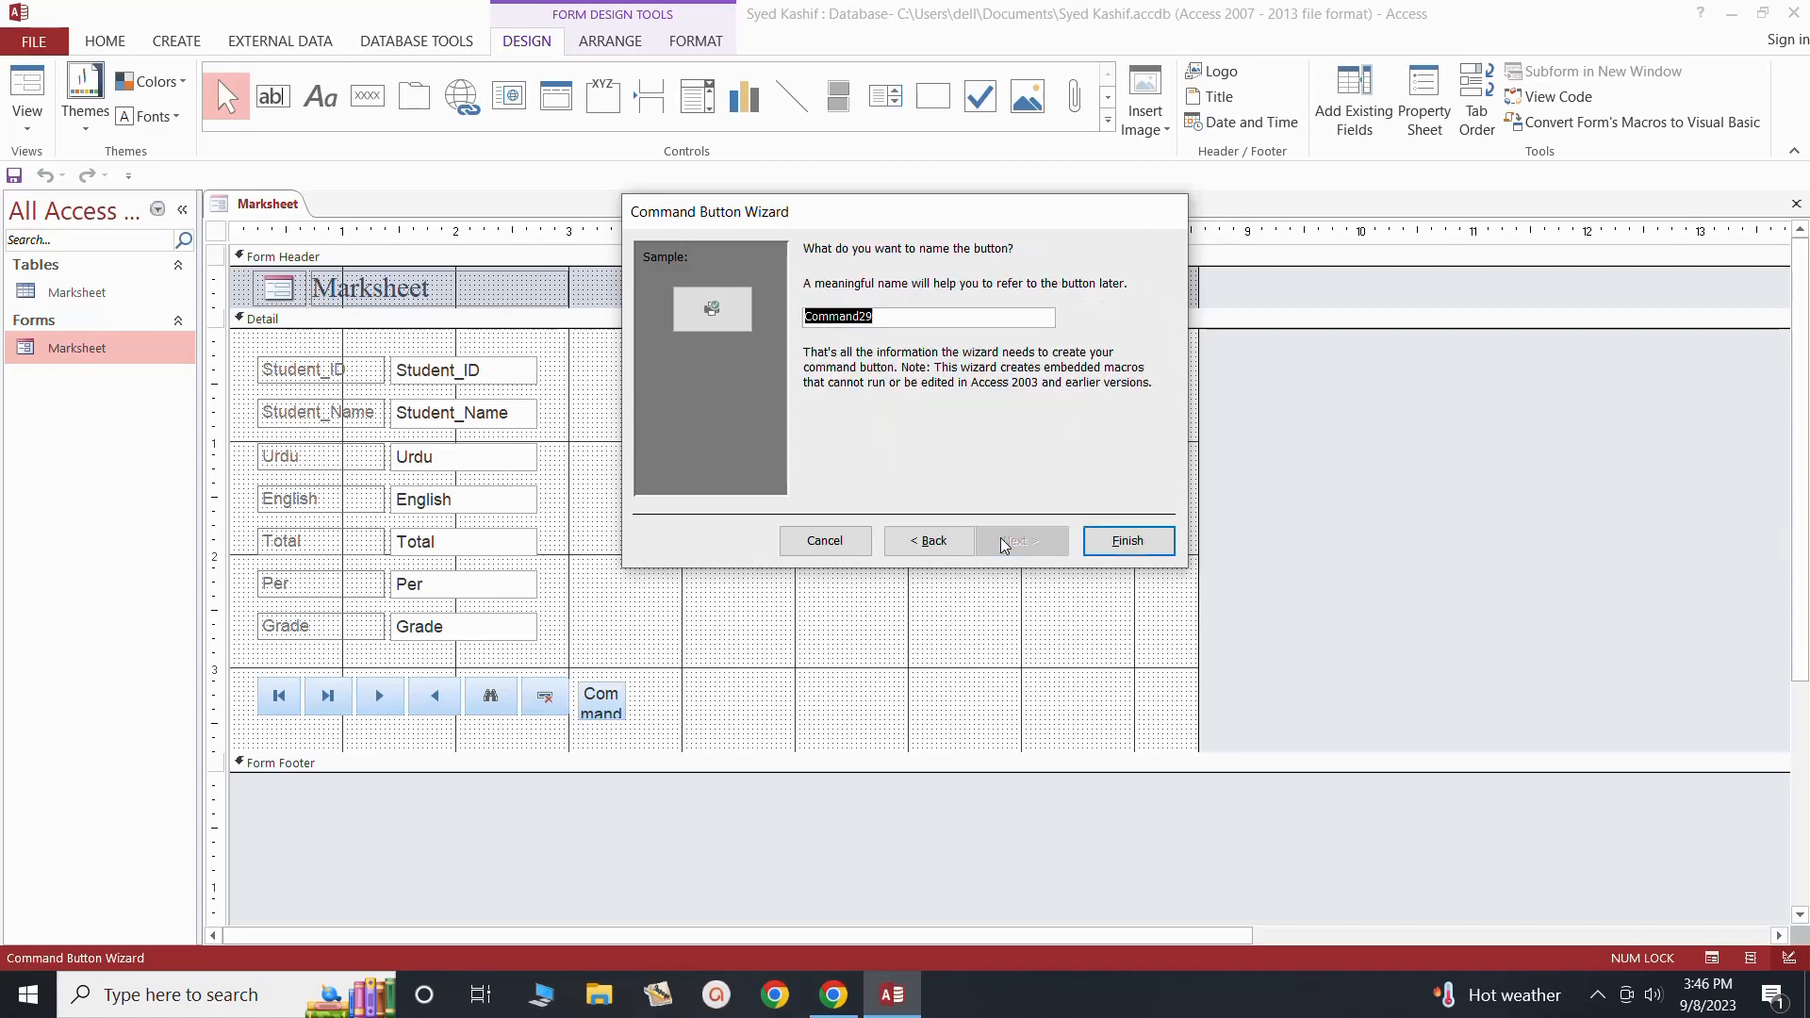
left_click(1136, 543)
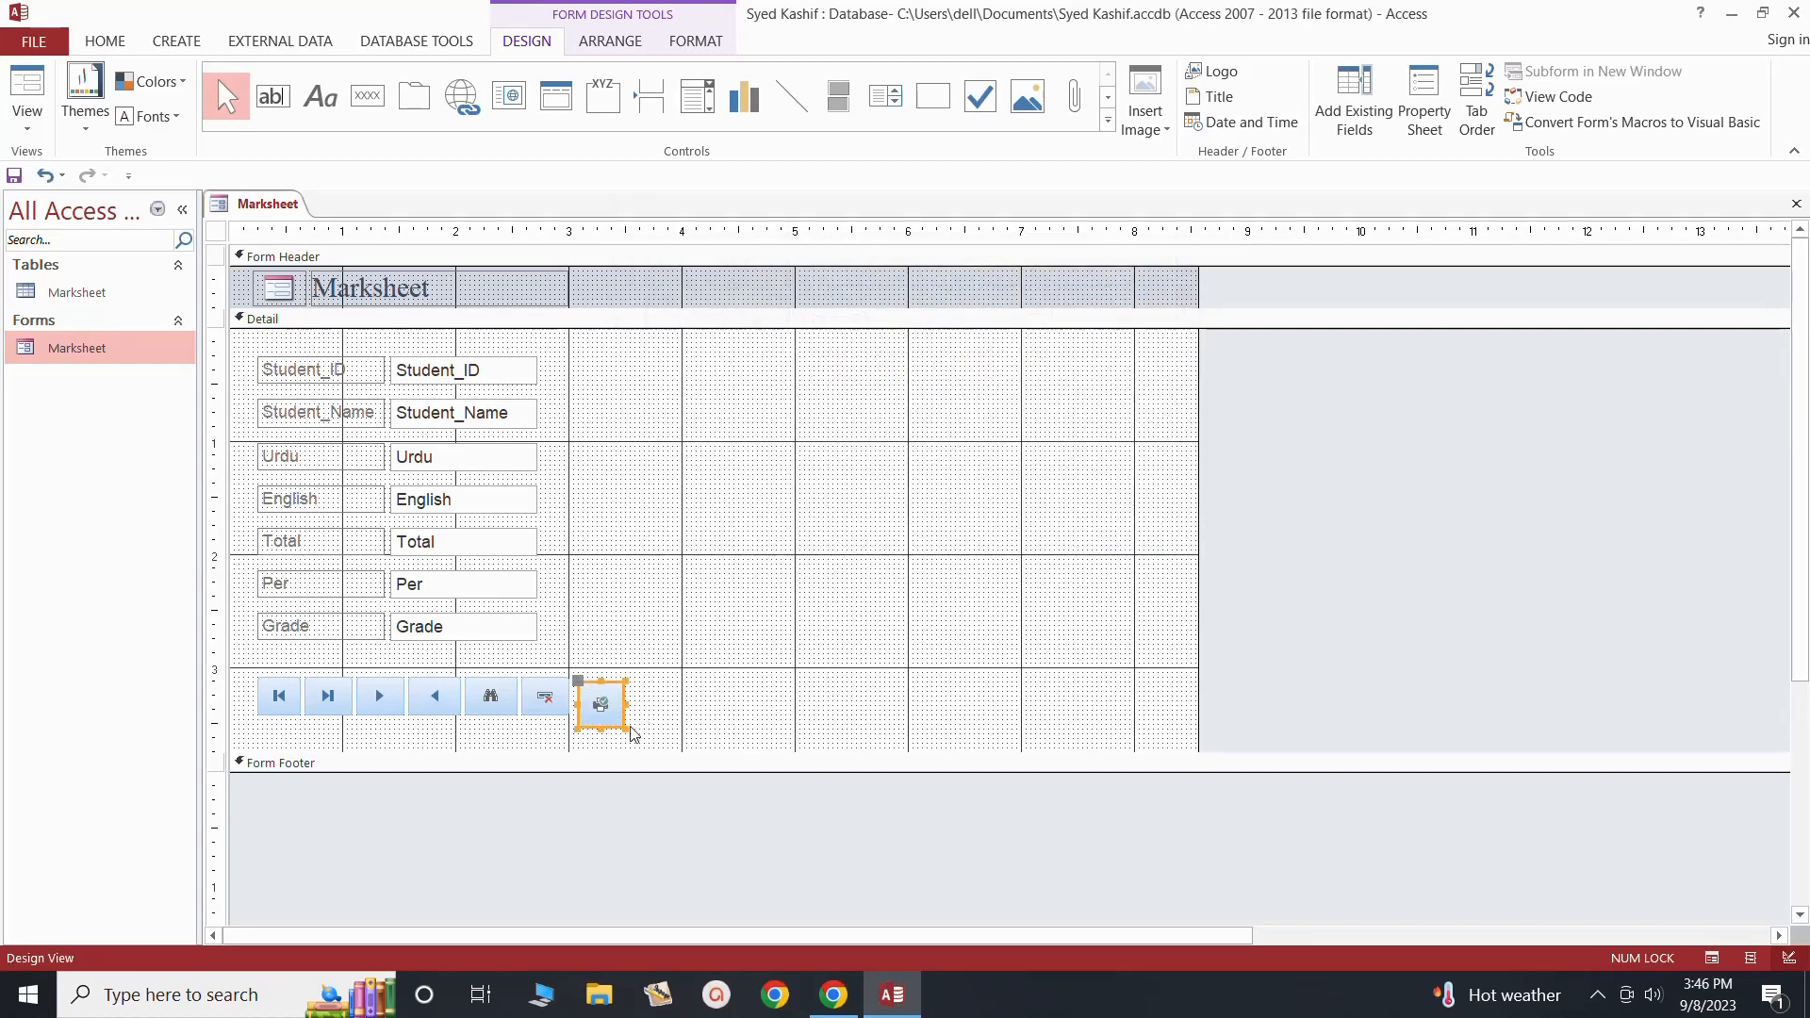
mouse_move(622, 724)
left_mouse_down()
mouse_move(590, 713)
mouse_move(593, 676)
mouse_move(613, 719)
left_mouse_up()
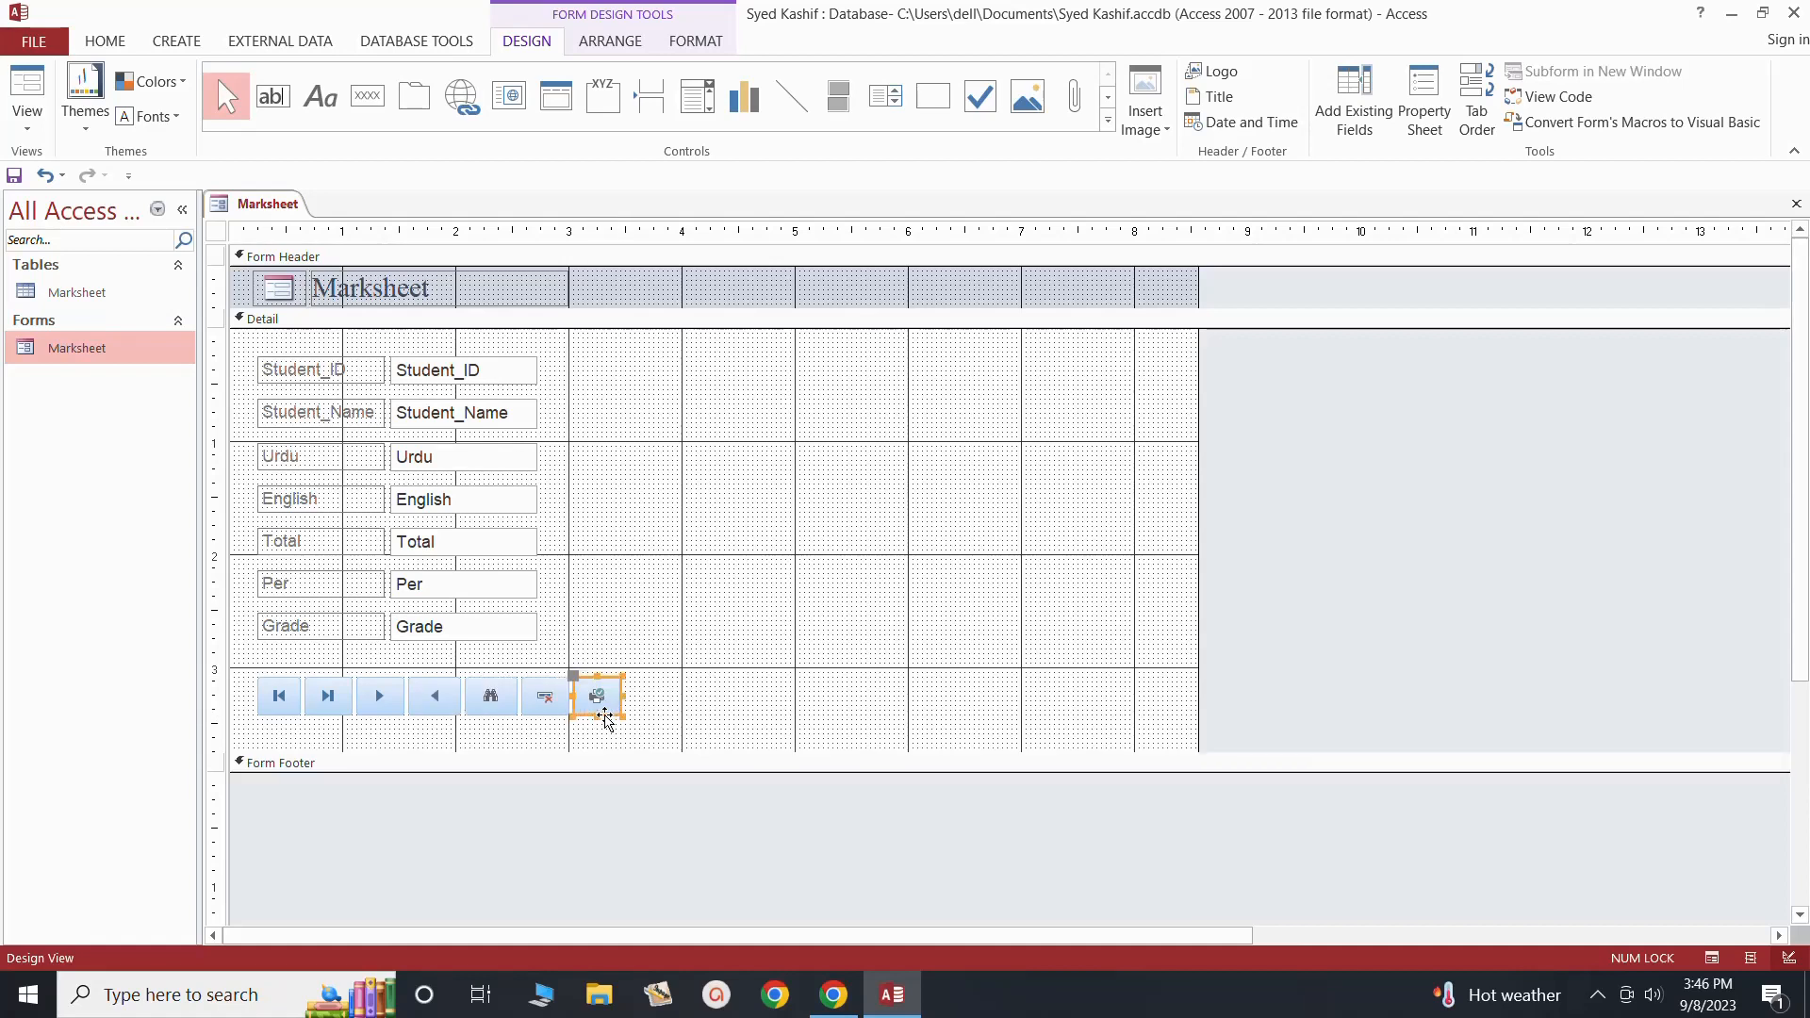
Step: Widen all the field text boxes from Student_ID to Grade so they end level with the print-table button
left_click(670, 726)
left_click_drag(528, 346, 480, 659)
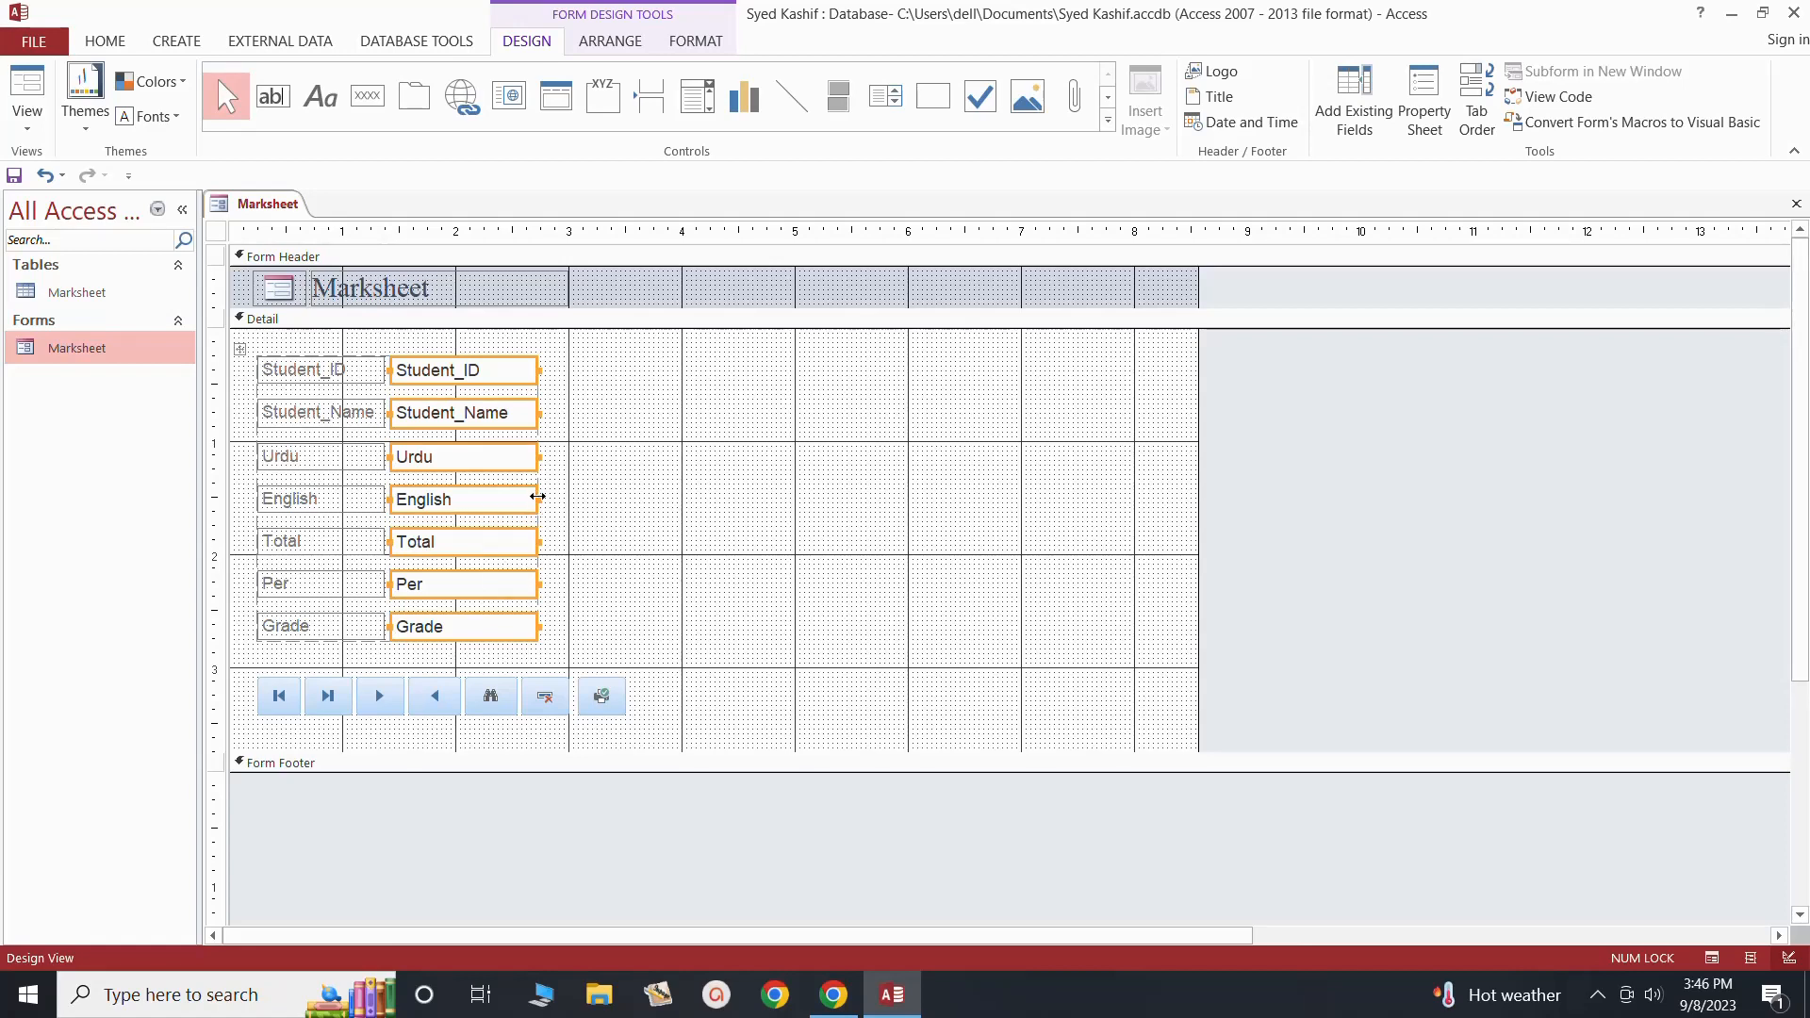
left_click_drag(538, 504, 627, 506)
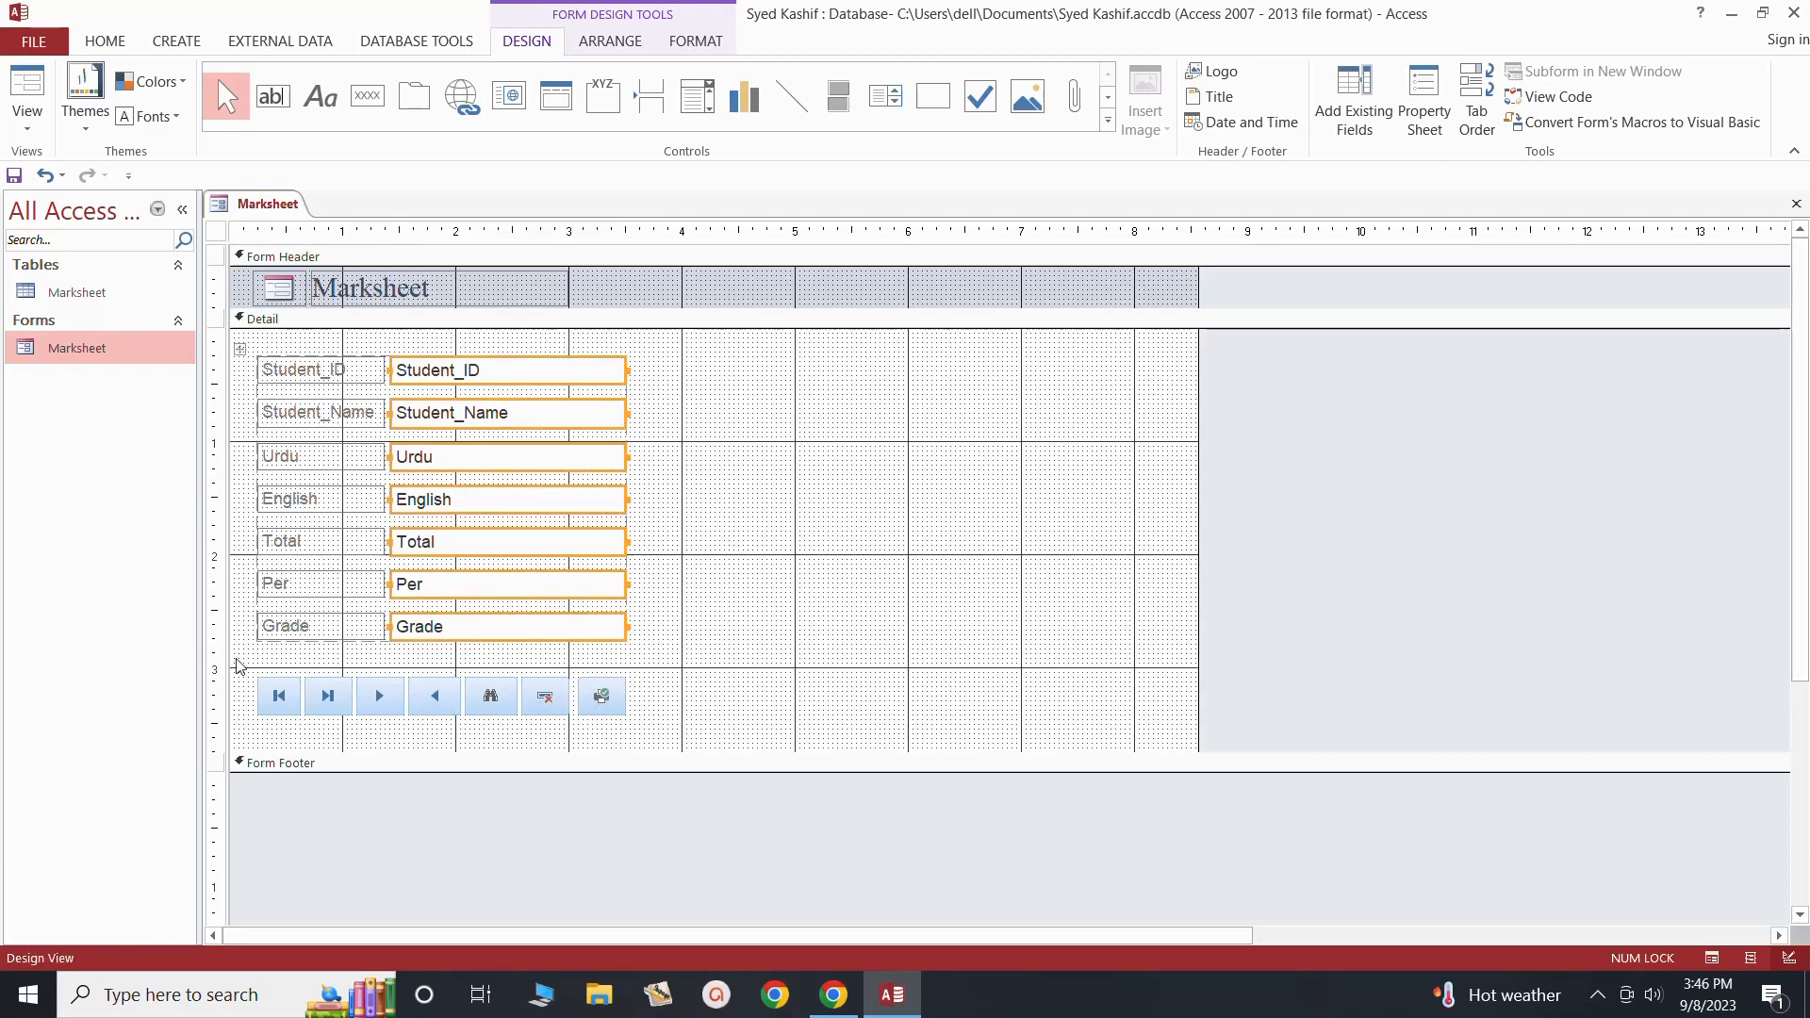
Step: Move the whole row of seven command buttons up to just below the Grade field, aligned with the label column
left_click_drag(236, 660, 655, 740)
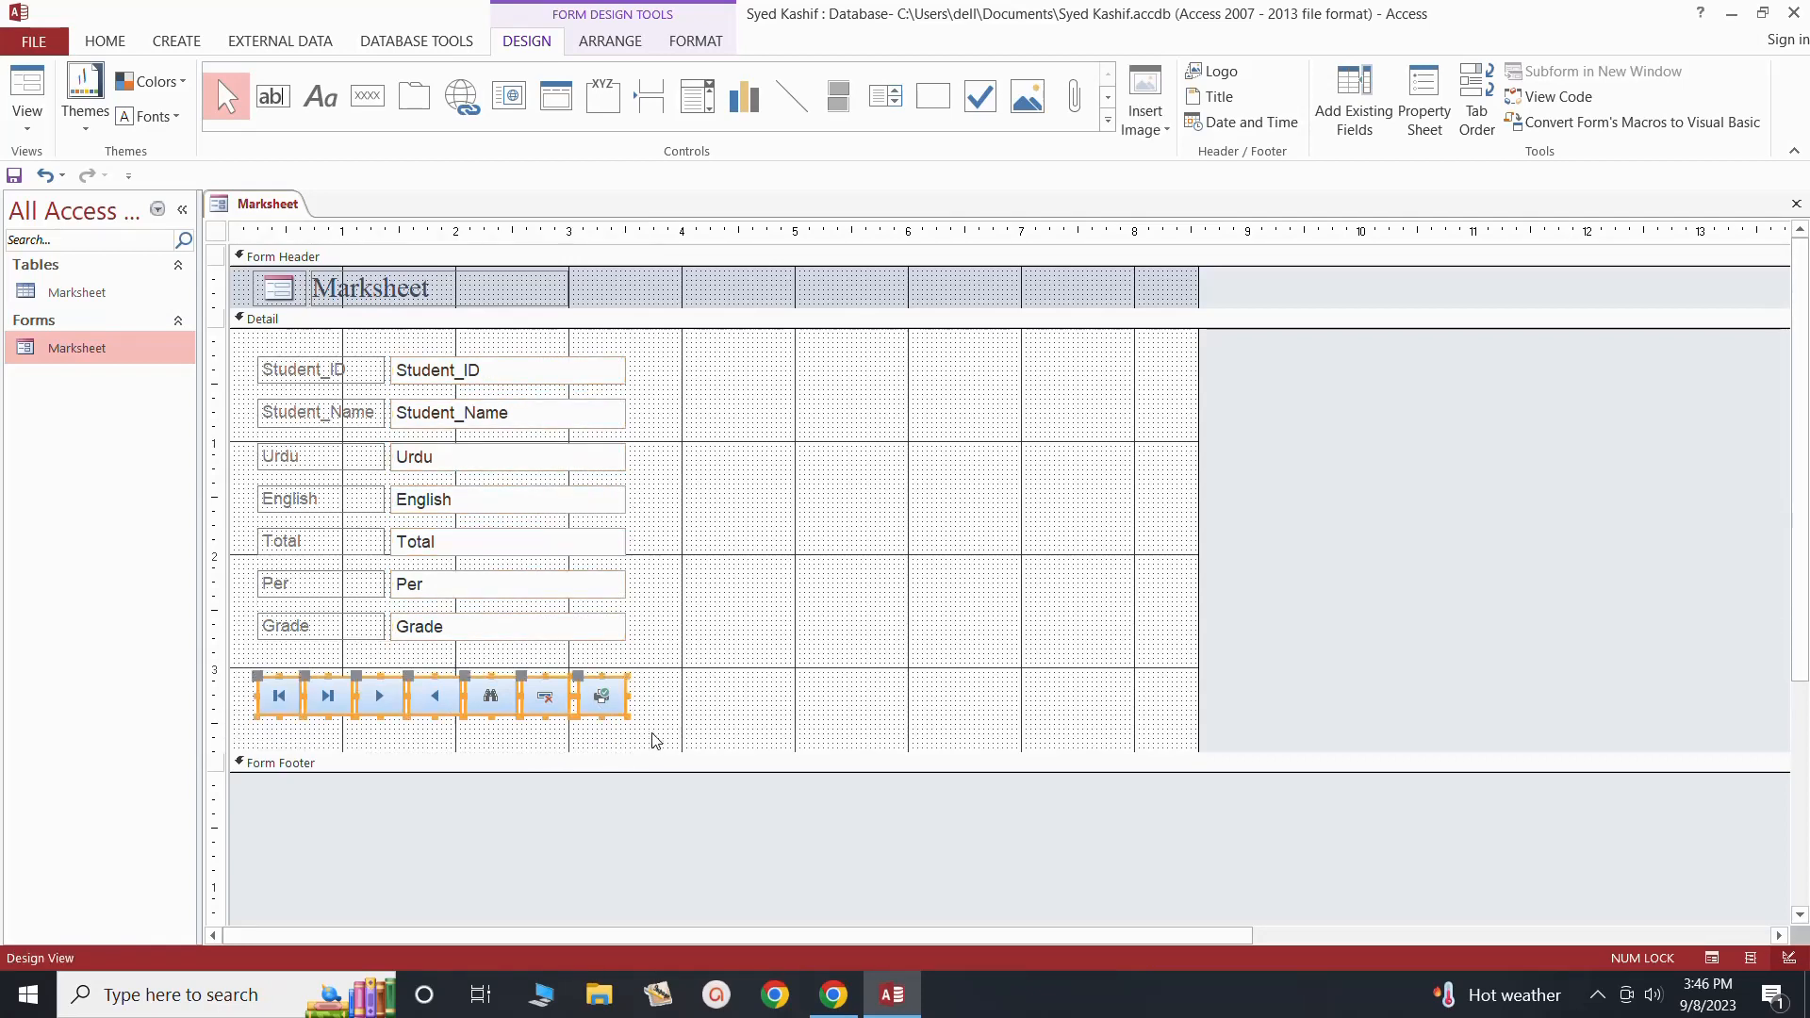
left_click(612, 709)
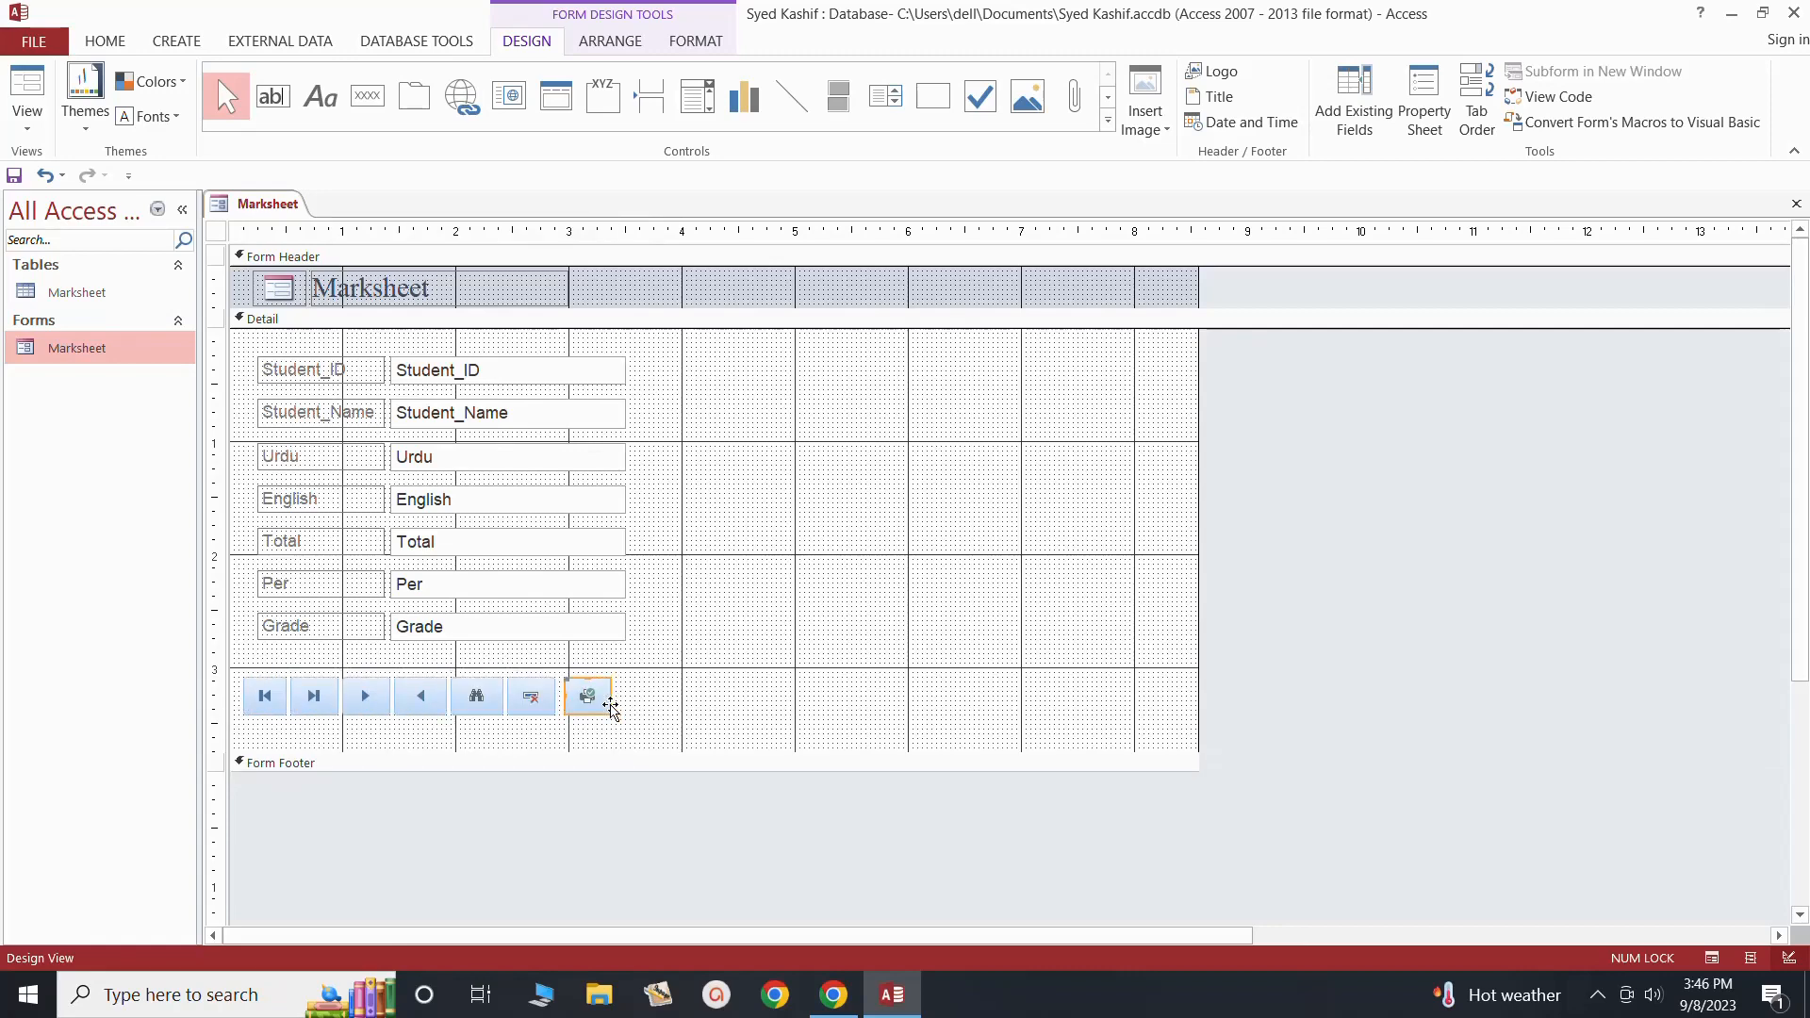
key("Up")
key("Up")
key("Up")
key("Up")
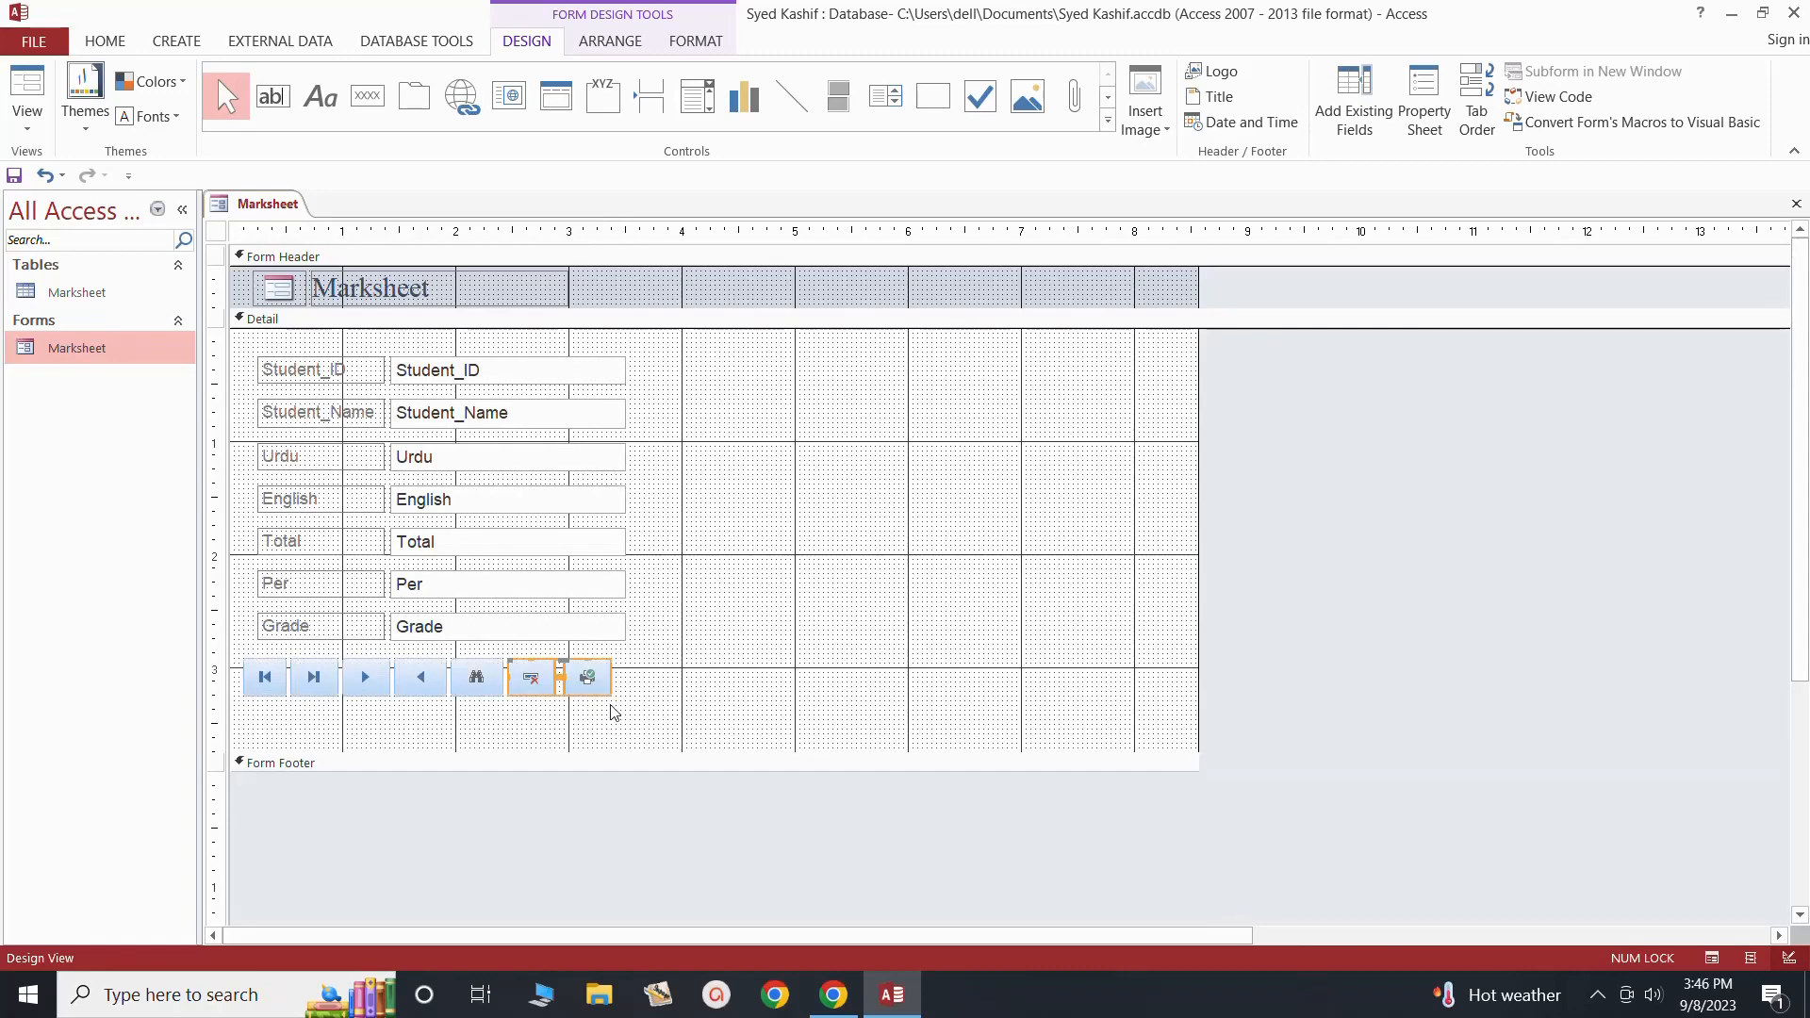
key("Right")
key("Right")
key("Right")
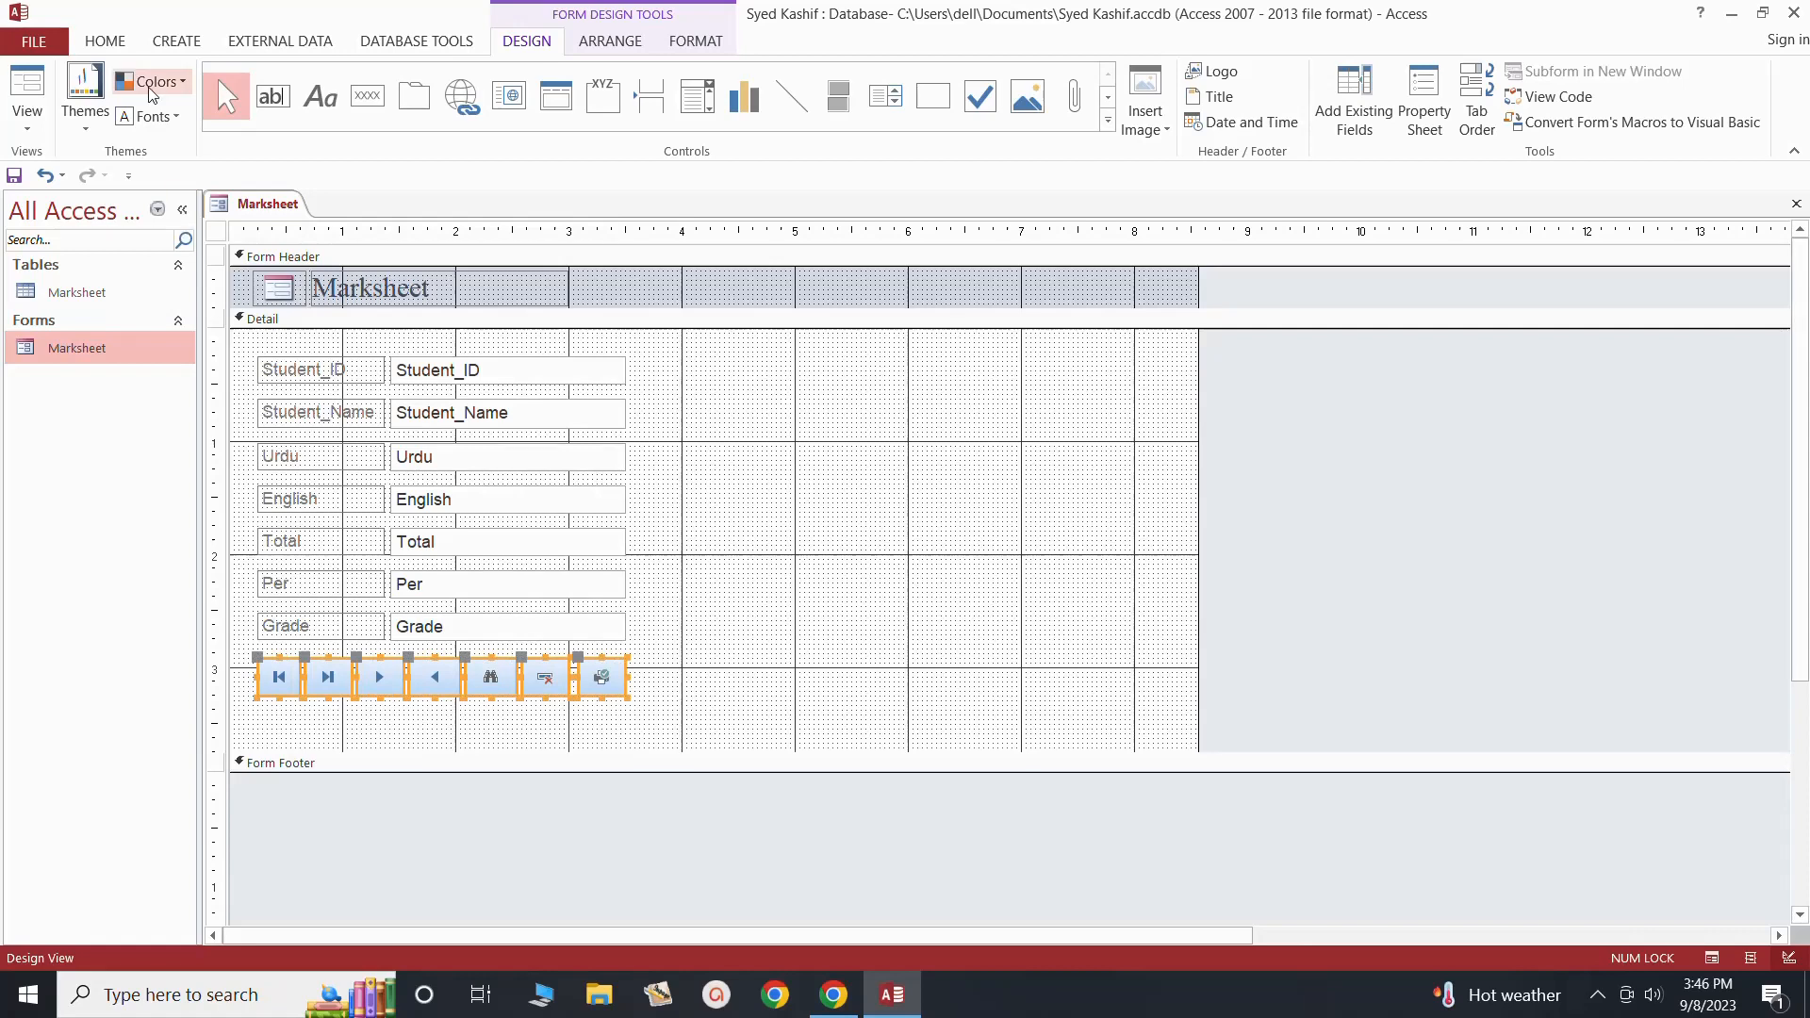
Step: Show the form in Form View and test the last, first, next and previous record buttons
left_click(25, 132)
left_click(75, 164)
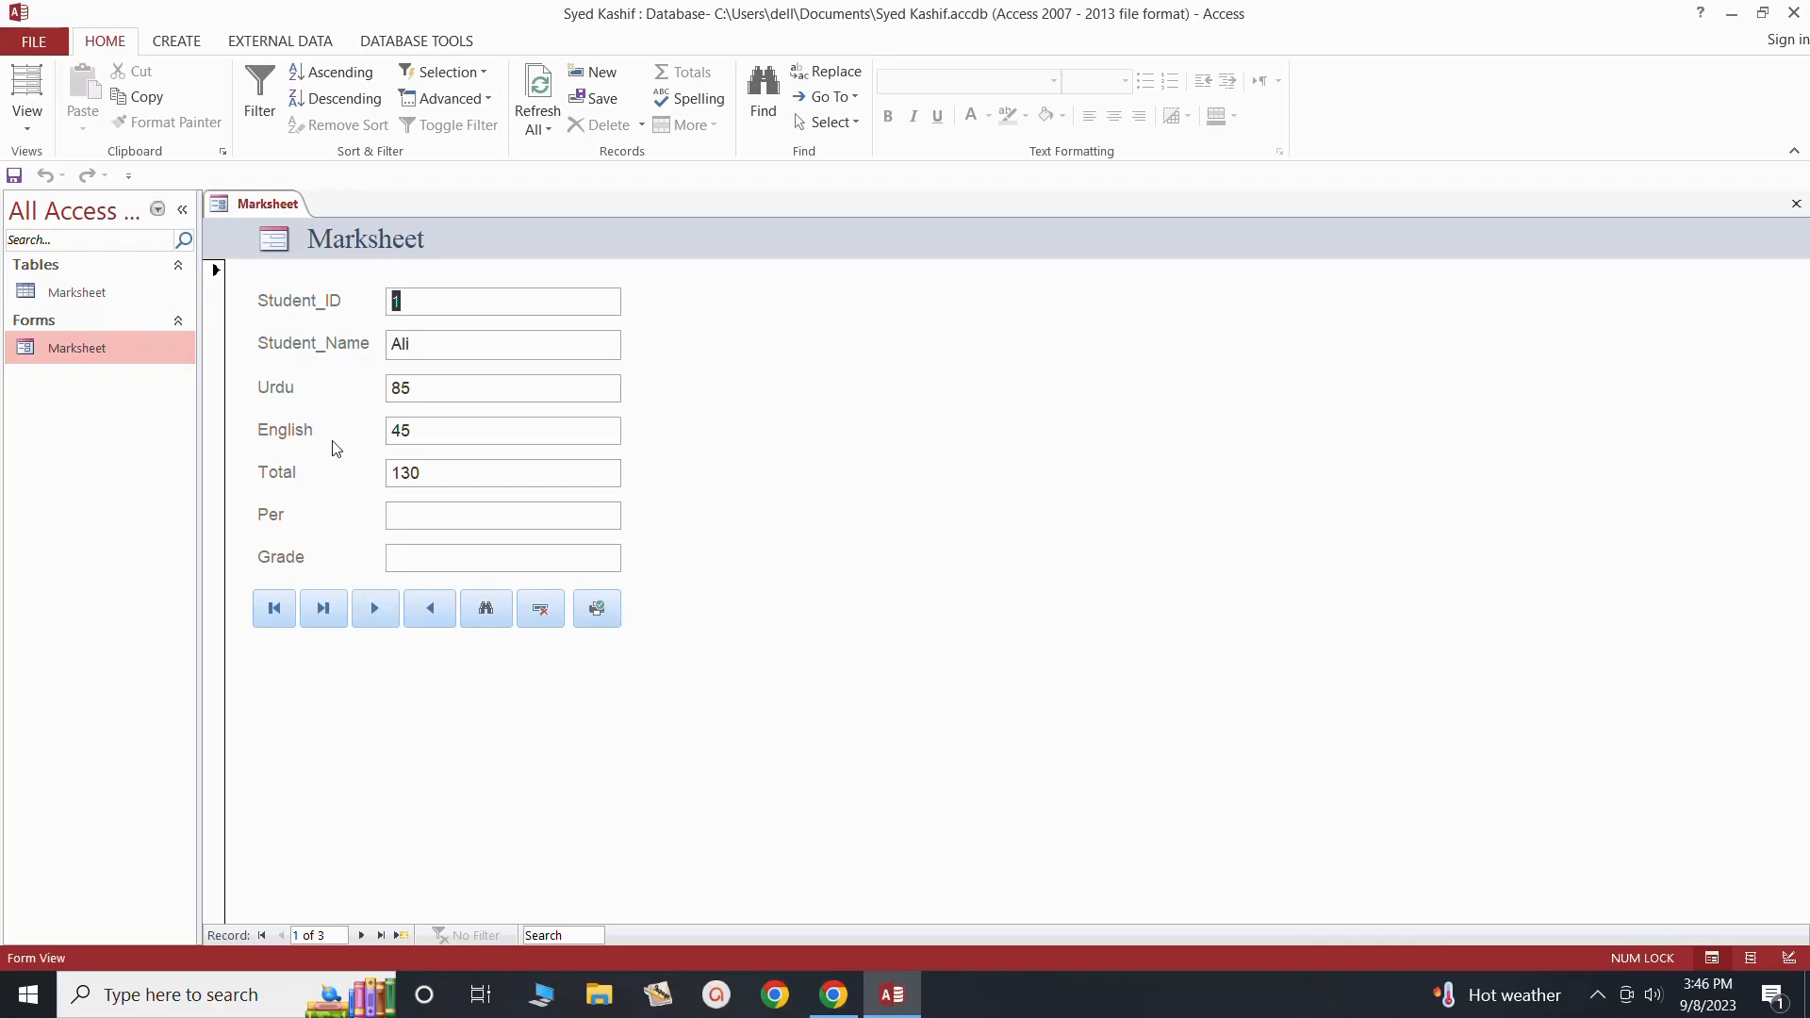
left_click(325, 607)
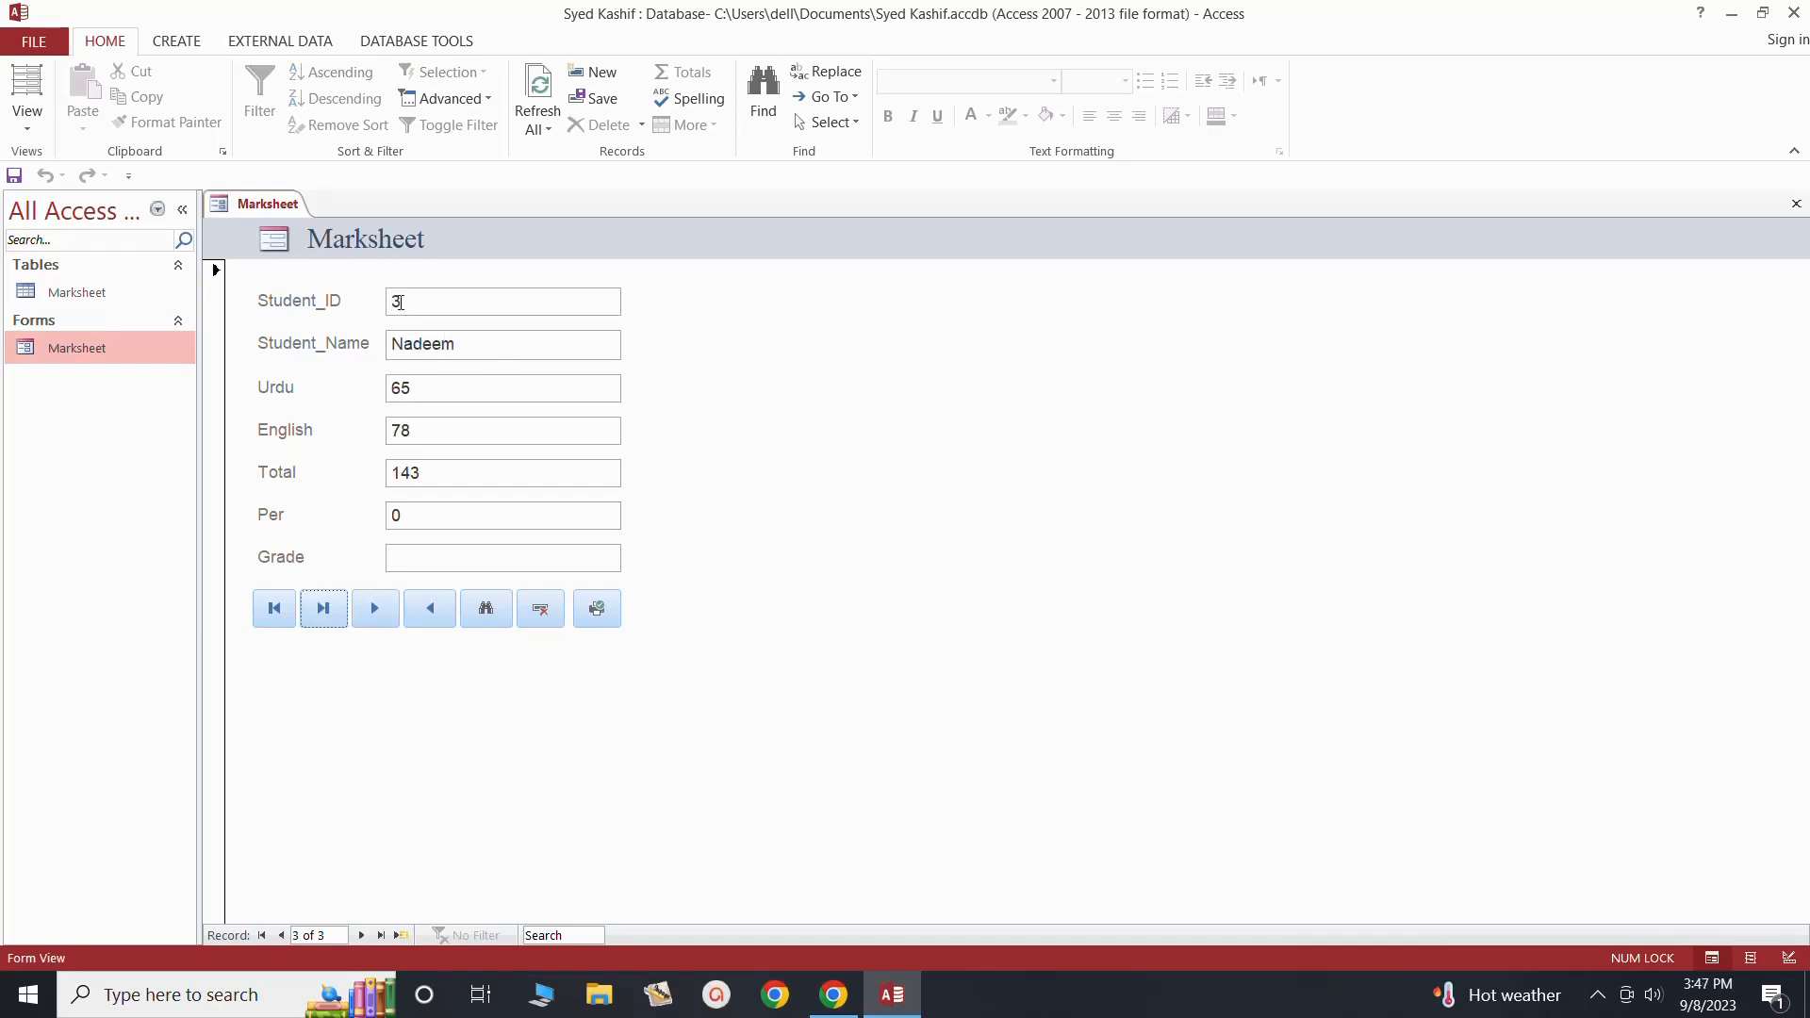
left_click(276, 609)
left_click(378, 609)
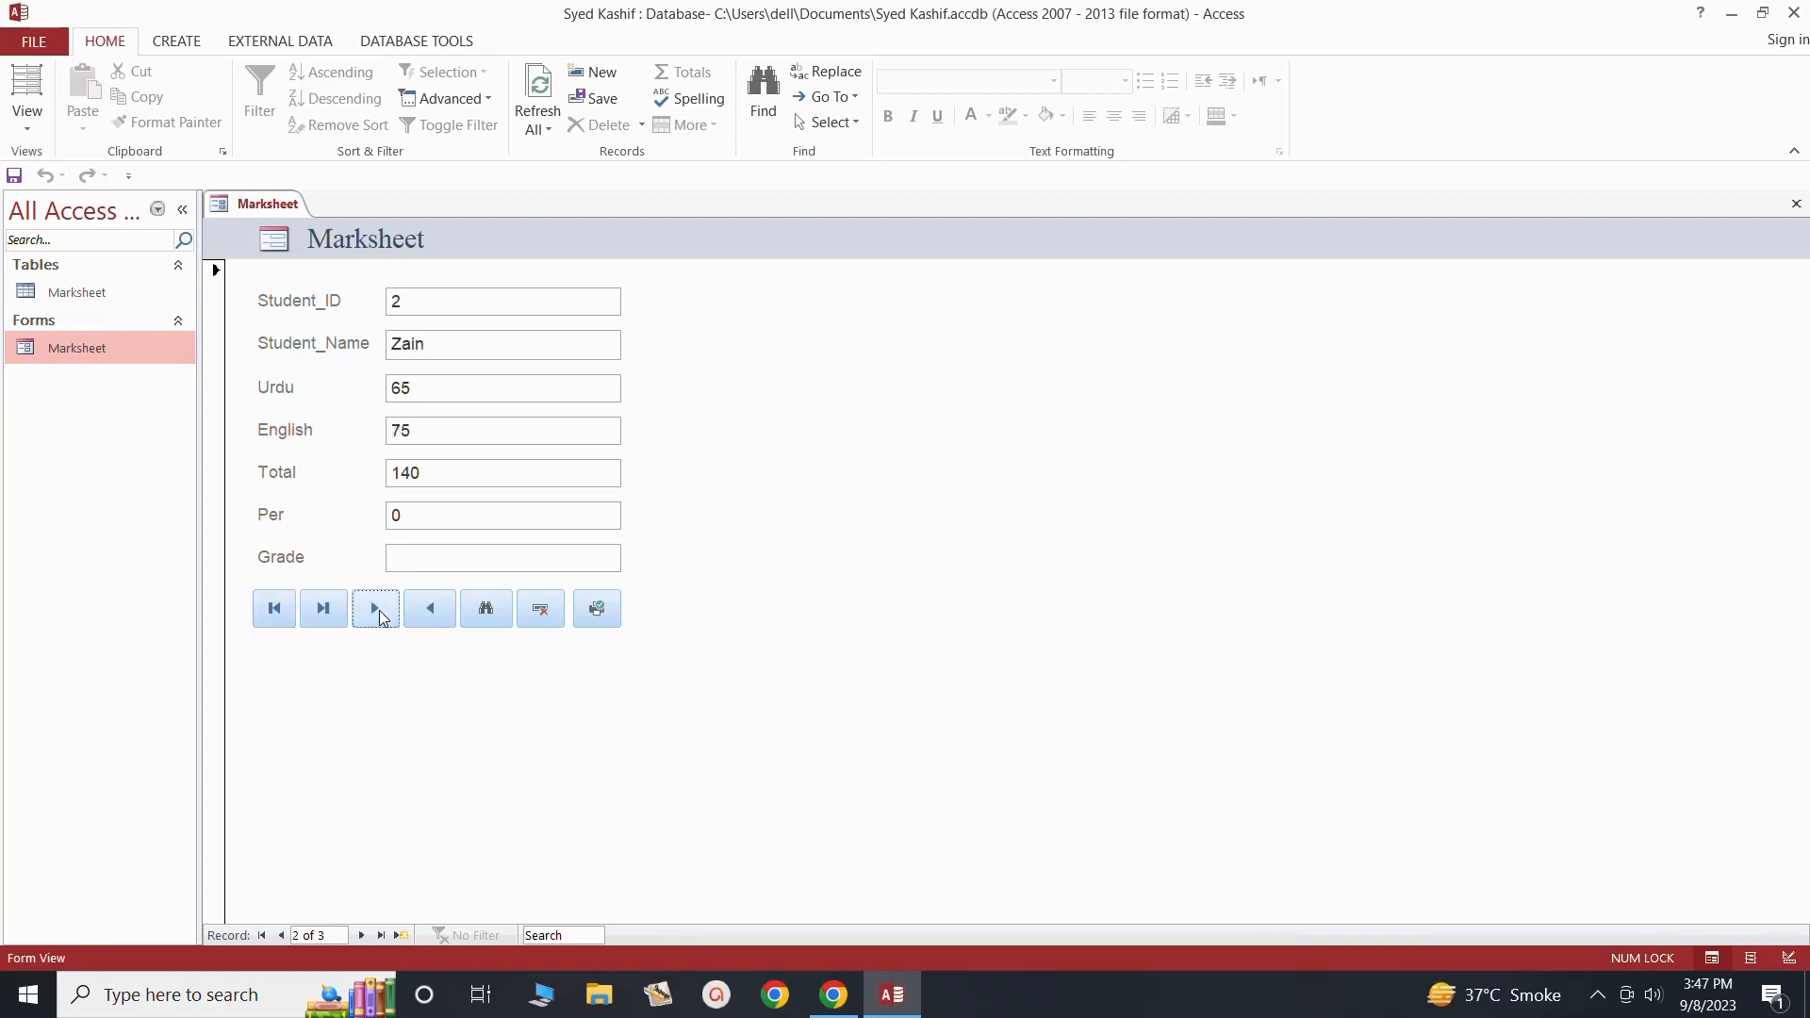
left_click(379, 608)
left_click(423, 614)
left_click(423, 614)
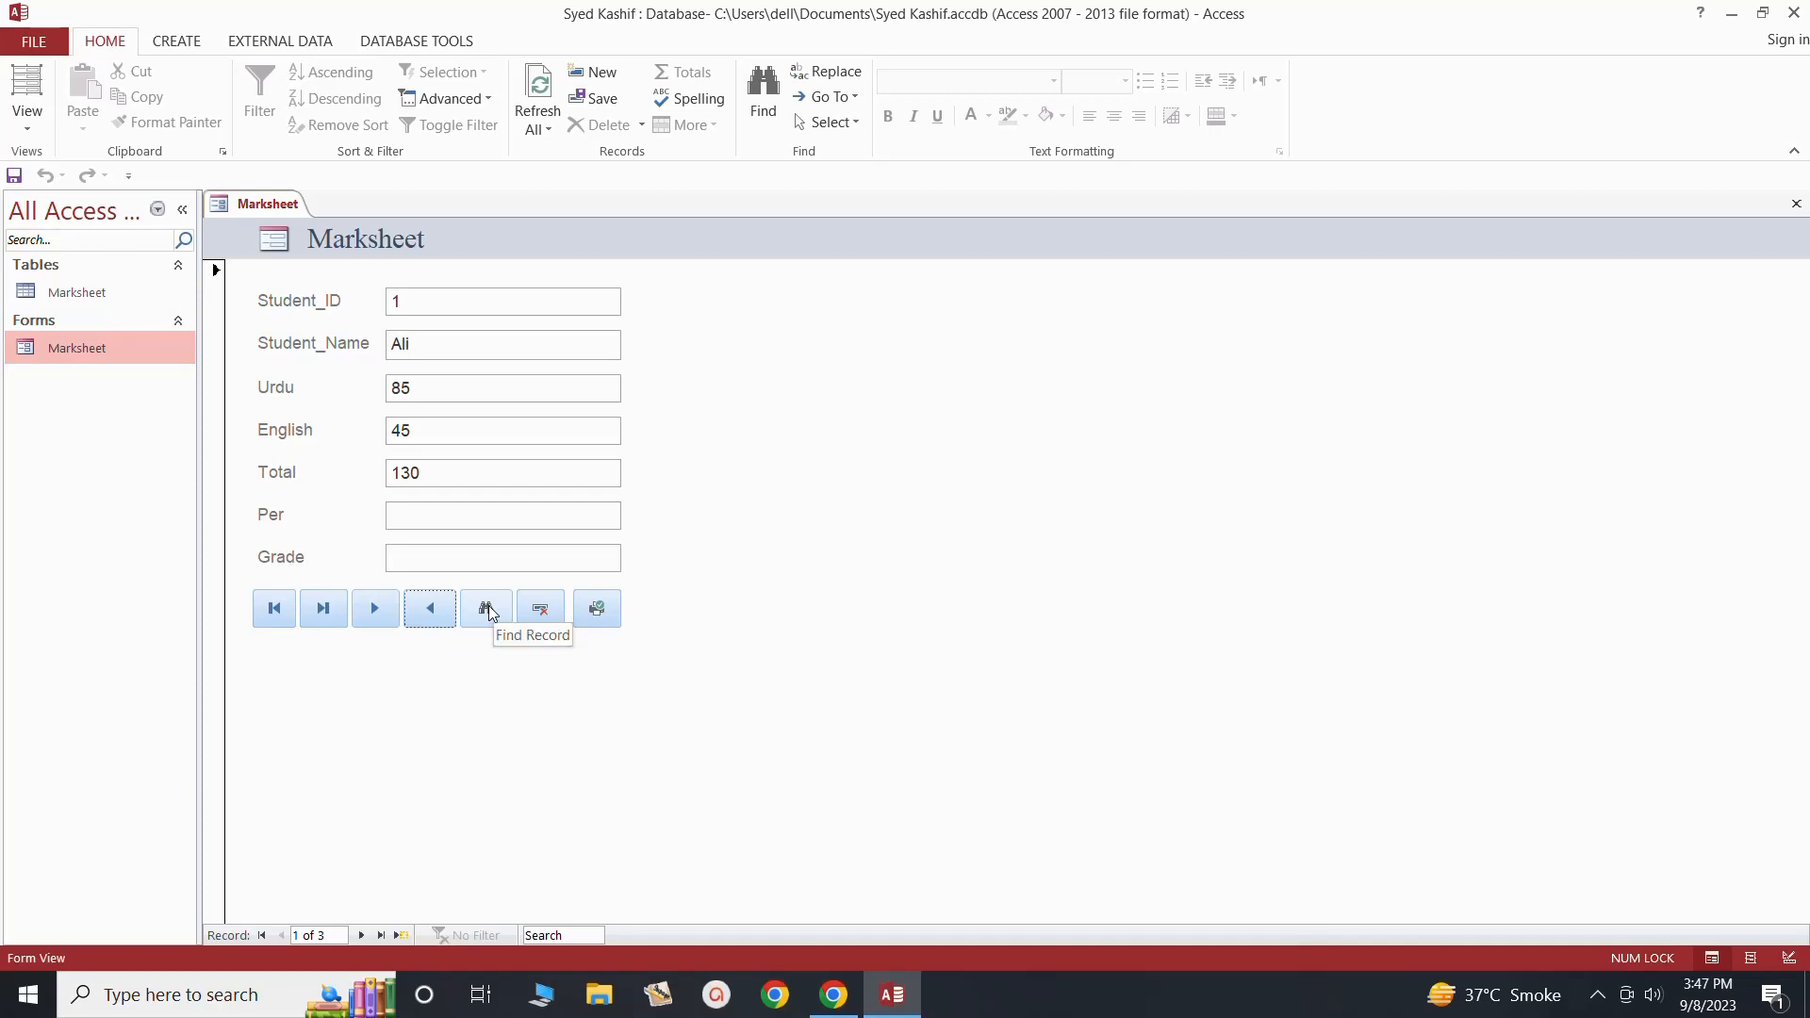
Step: Go to the second record and test the find-record button by searching for the first student's name
left_click(379, 620)
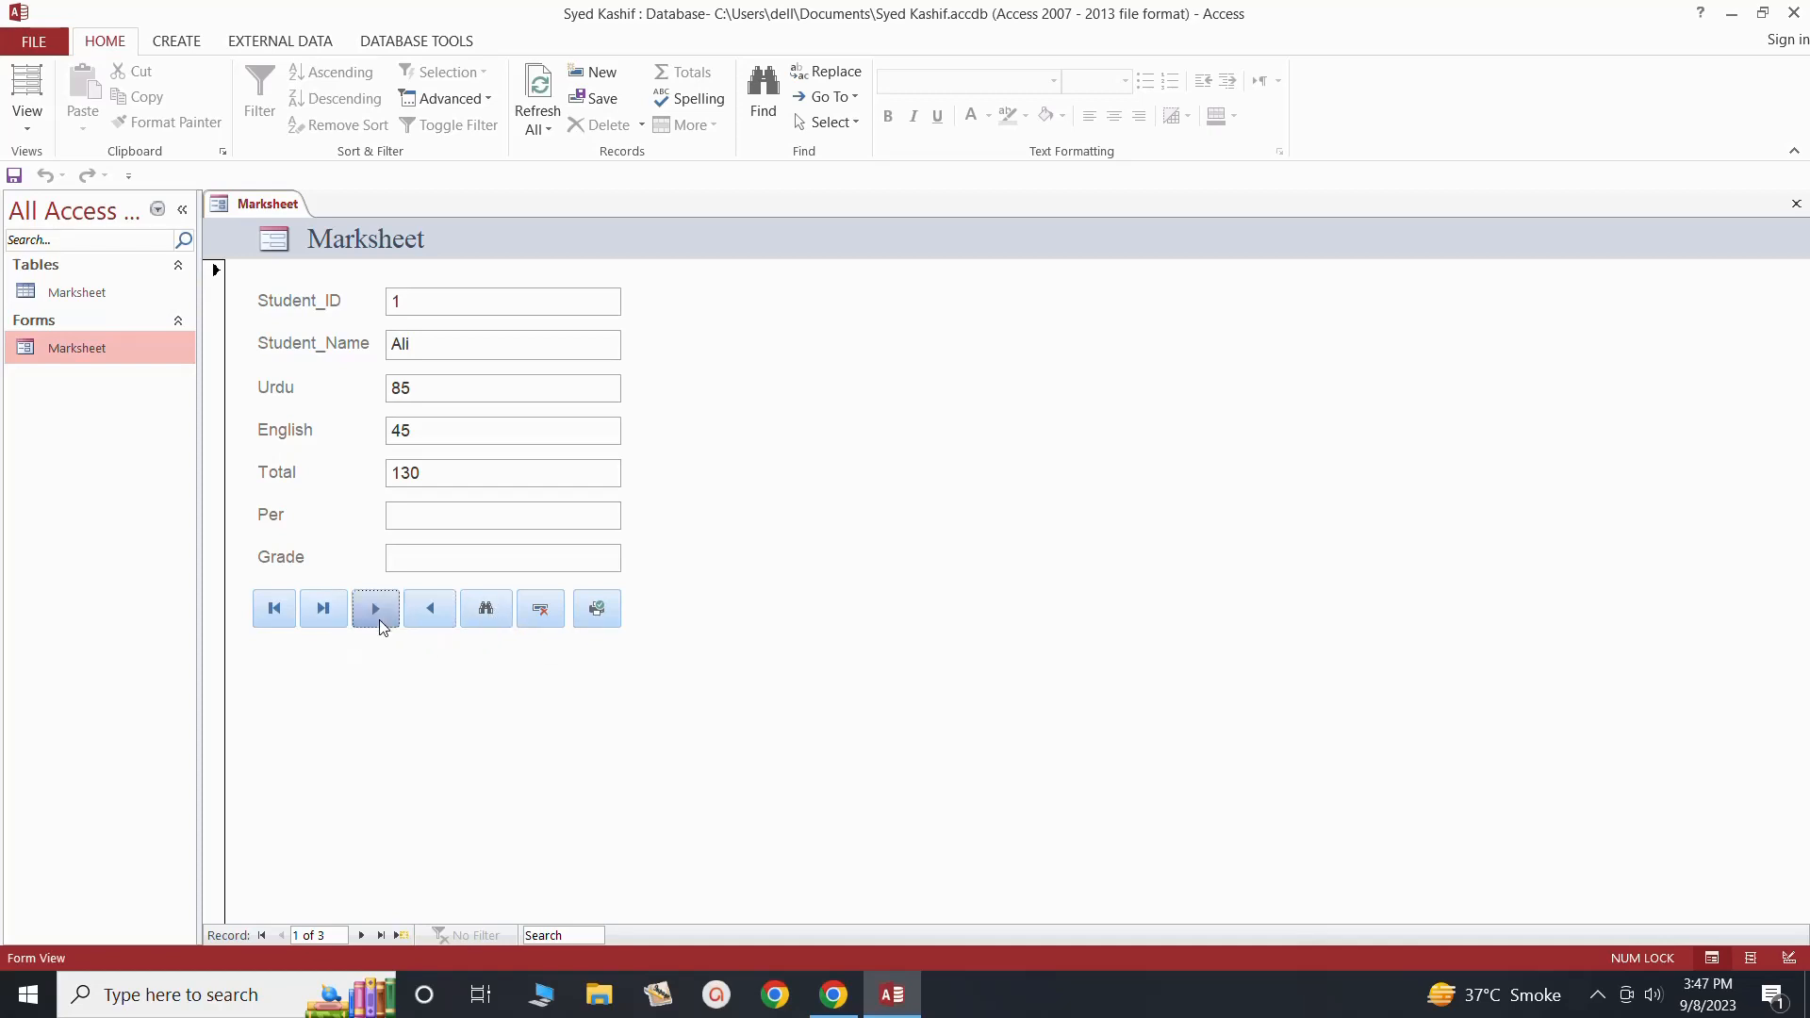
left_click(484, 615)
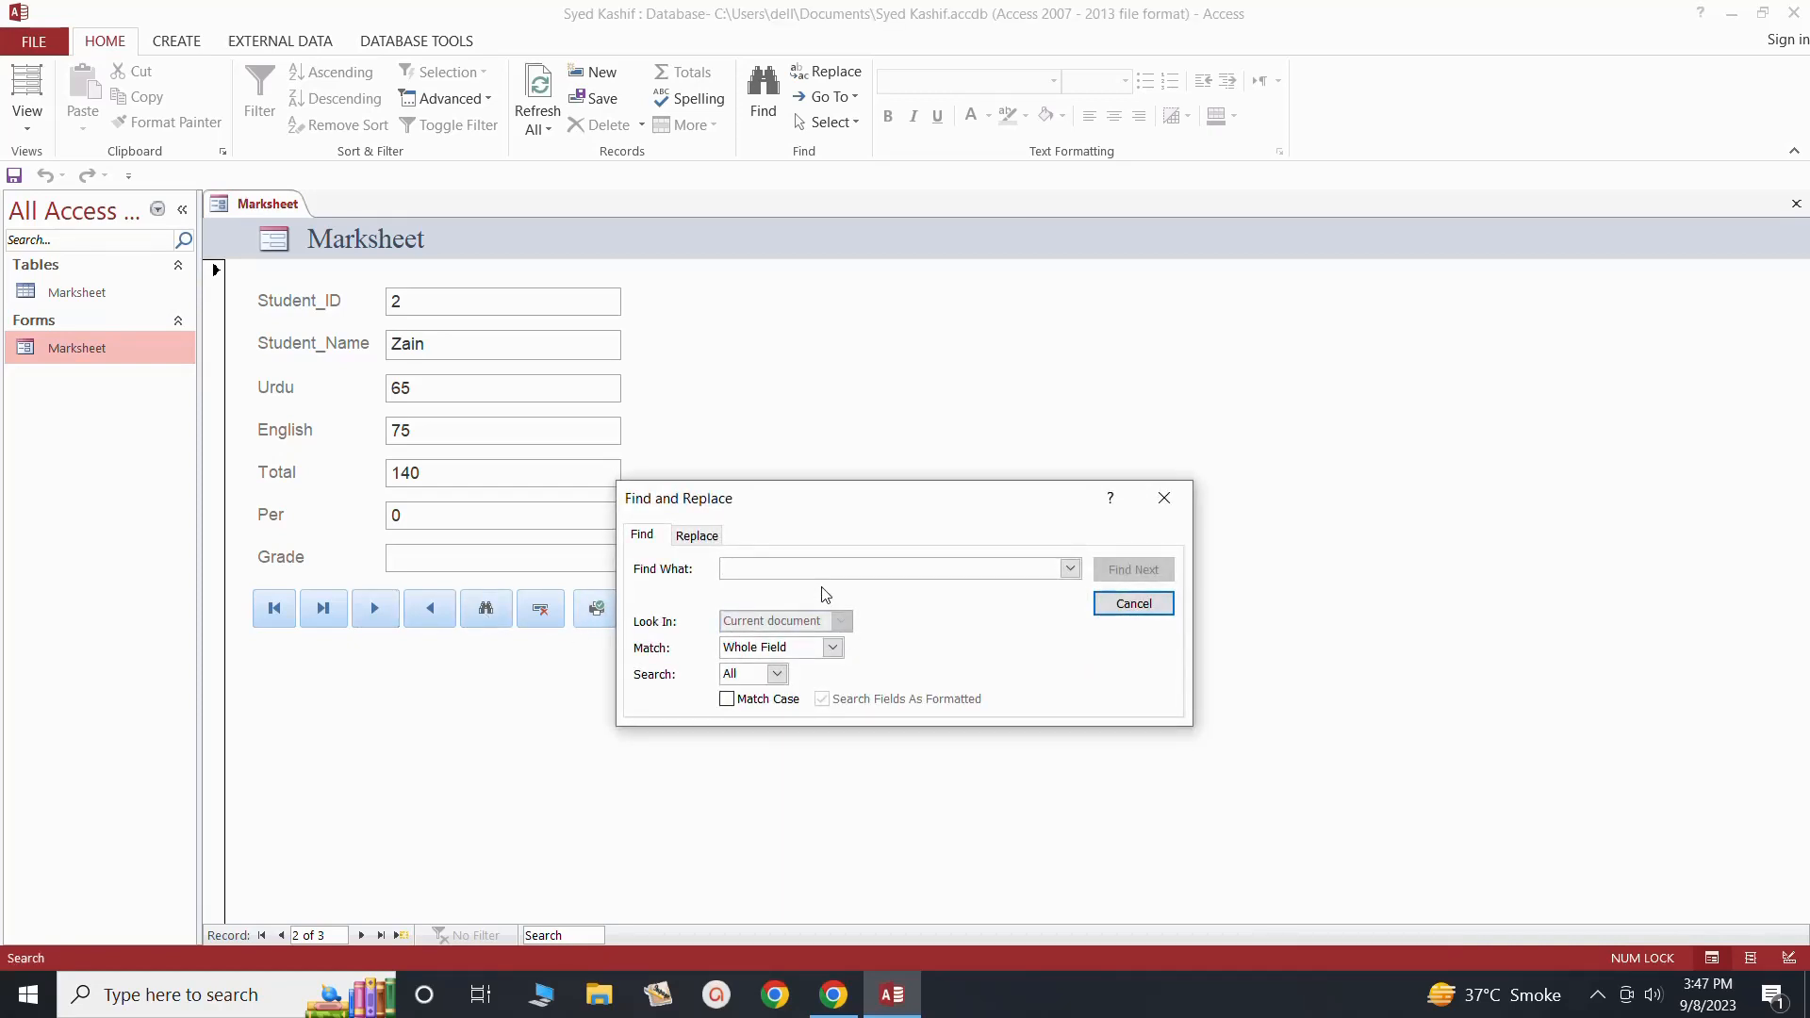
key("Caps_Lock")
type("A")
key("Caps_Lock")
type("ll")
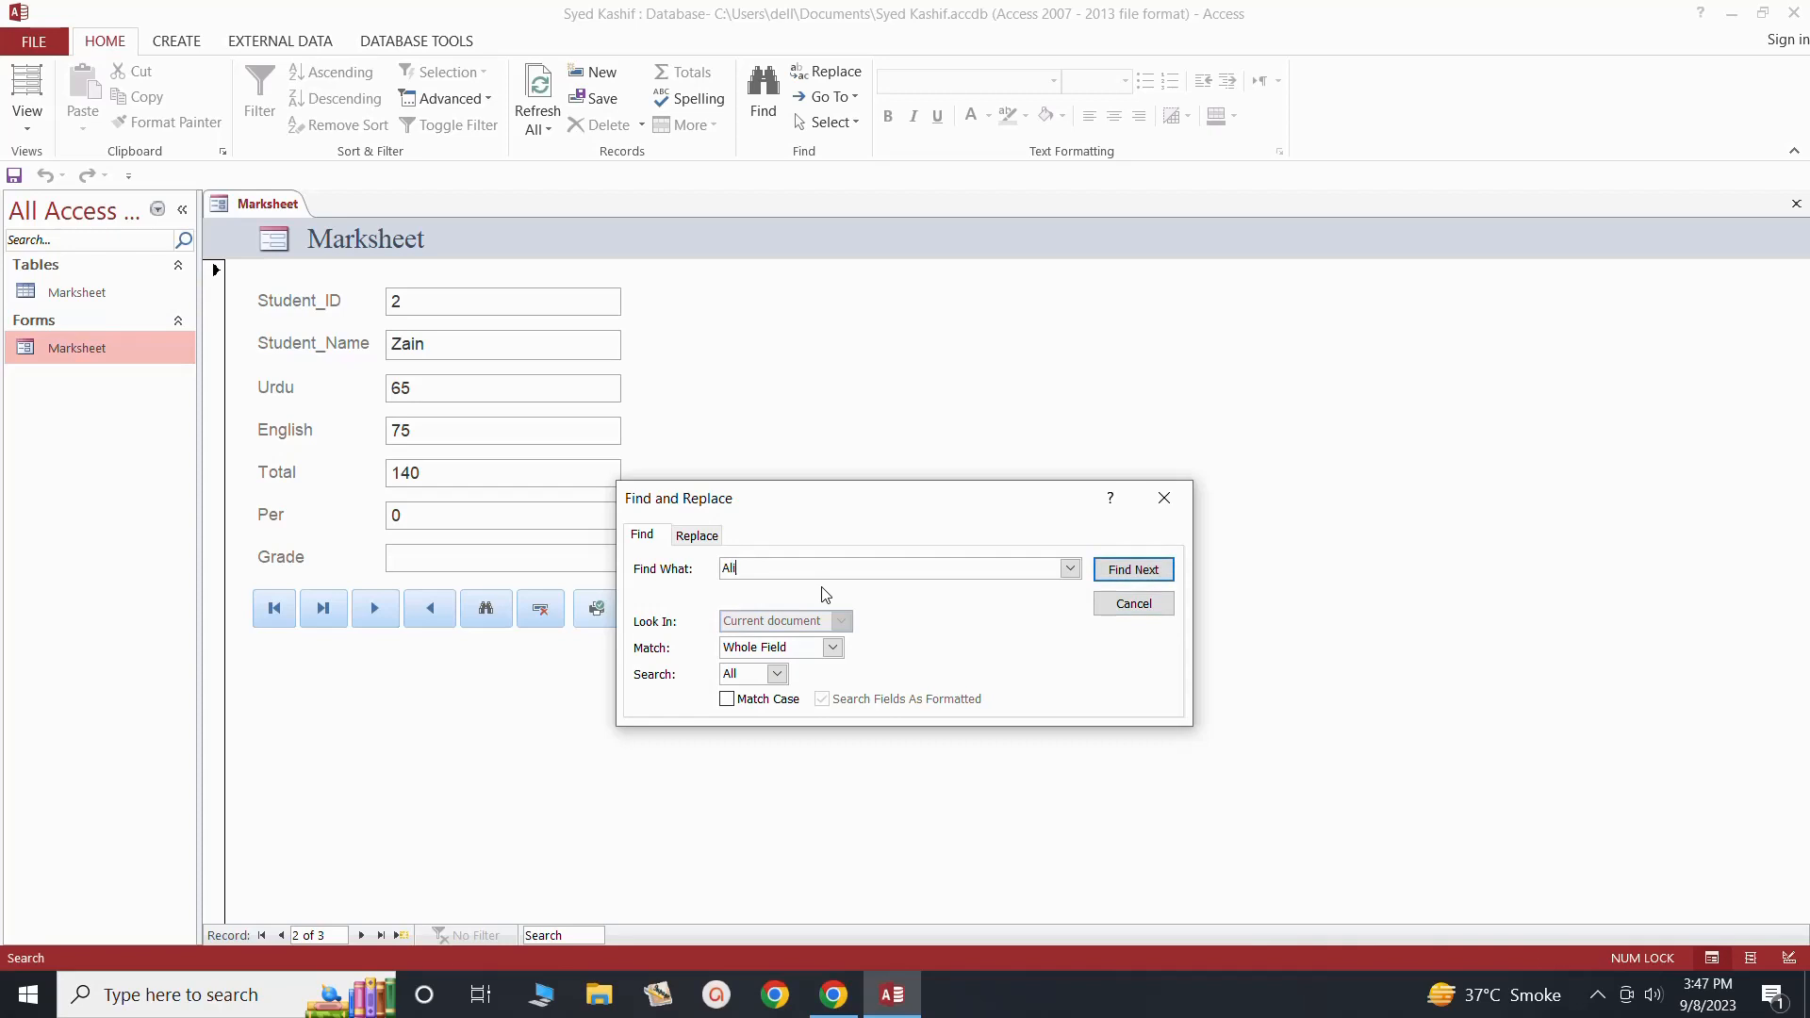
left_click(1115, 573)
left_click(1121, 607)
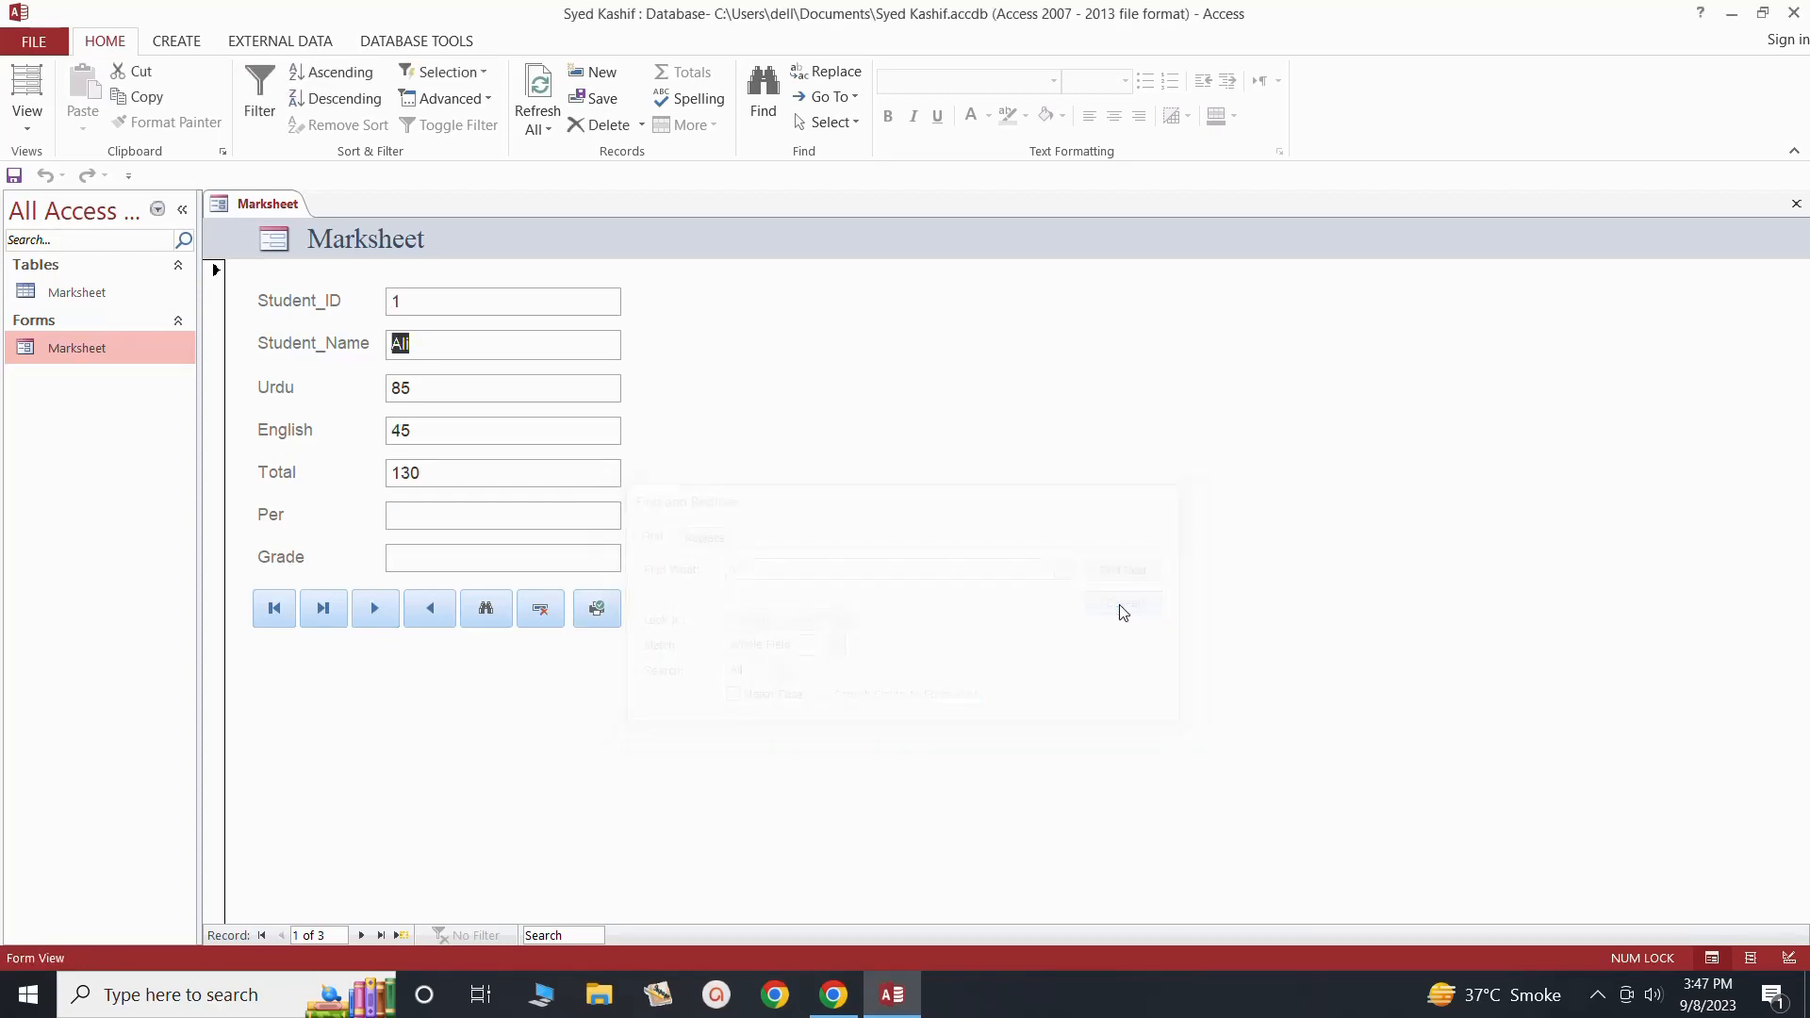
left_click(424, 341)
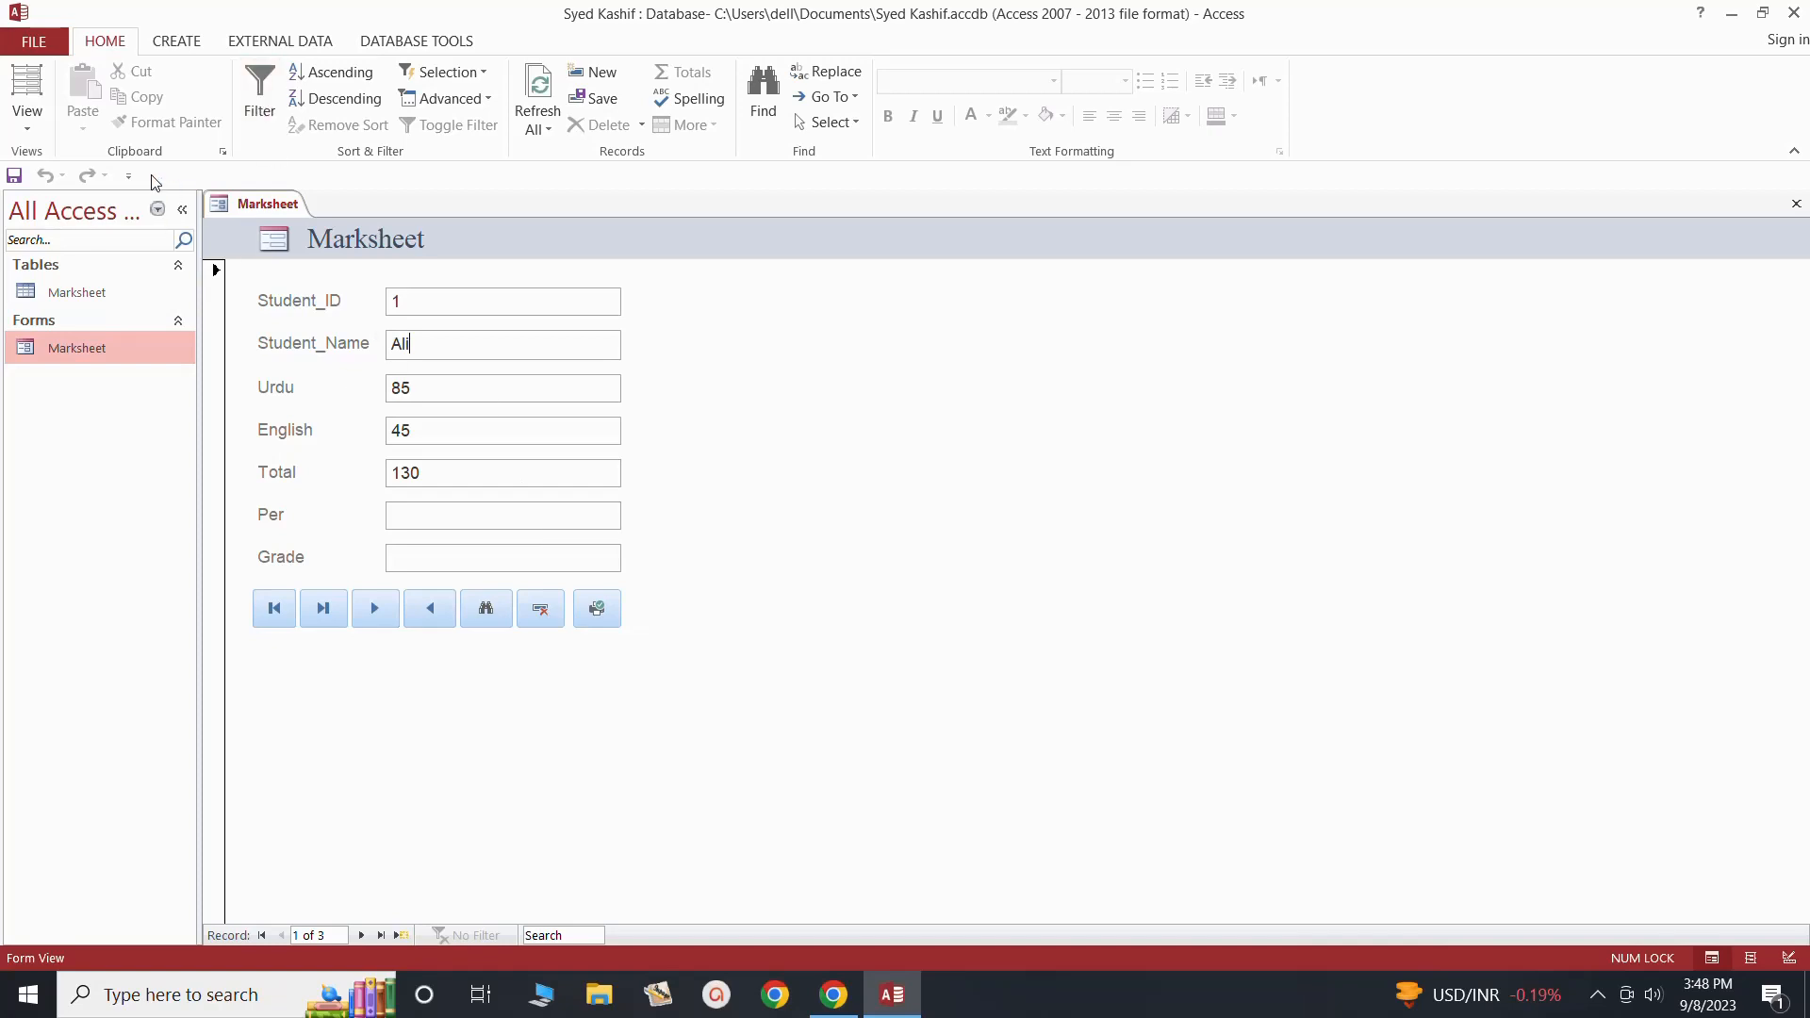
left_click(24, 138)
left_click(56, 269)
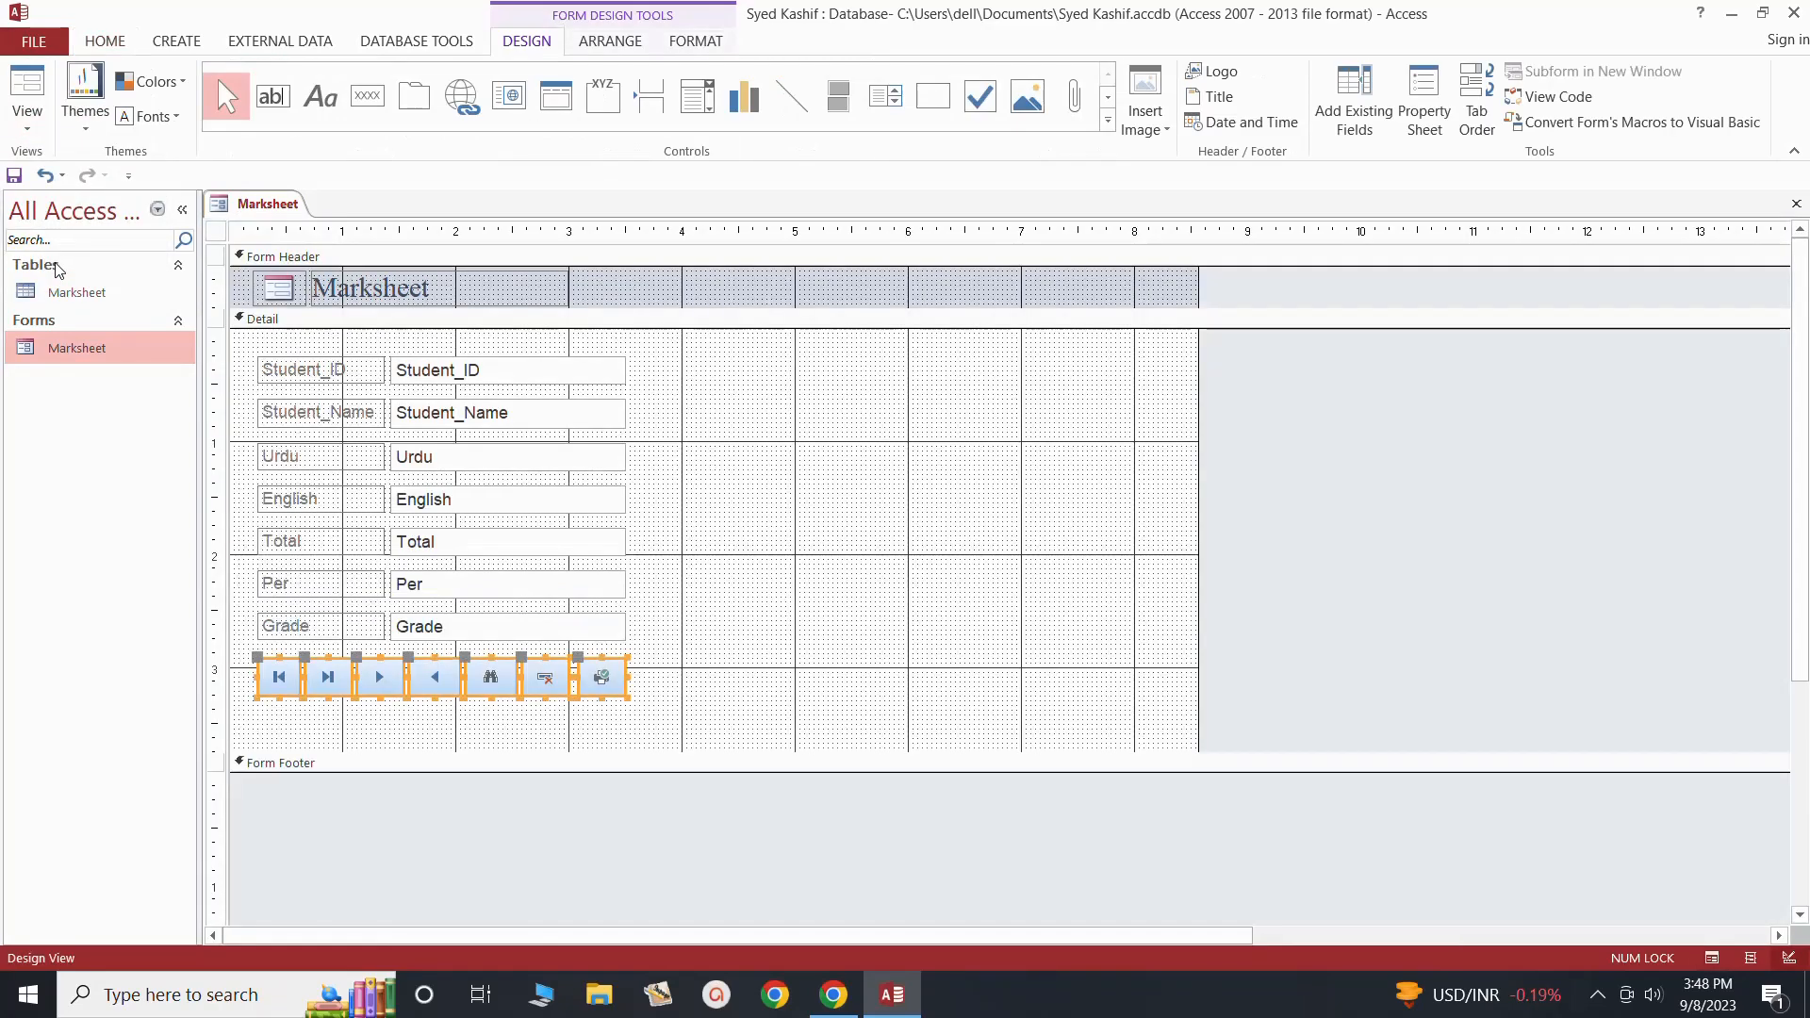
left_click(367, 96)
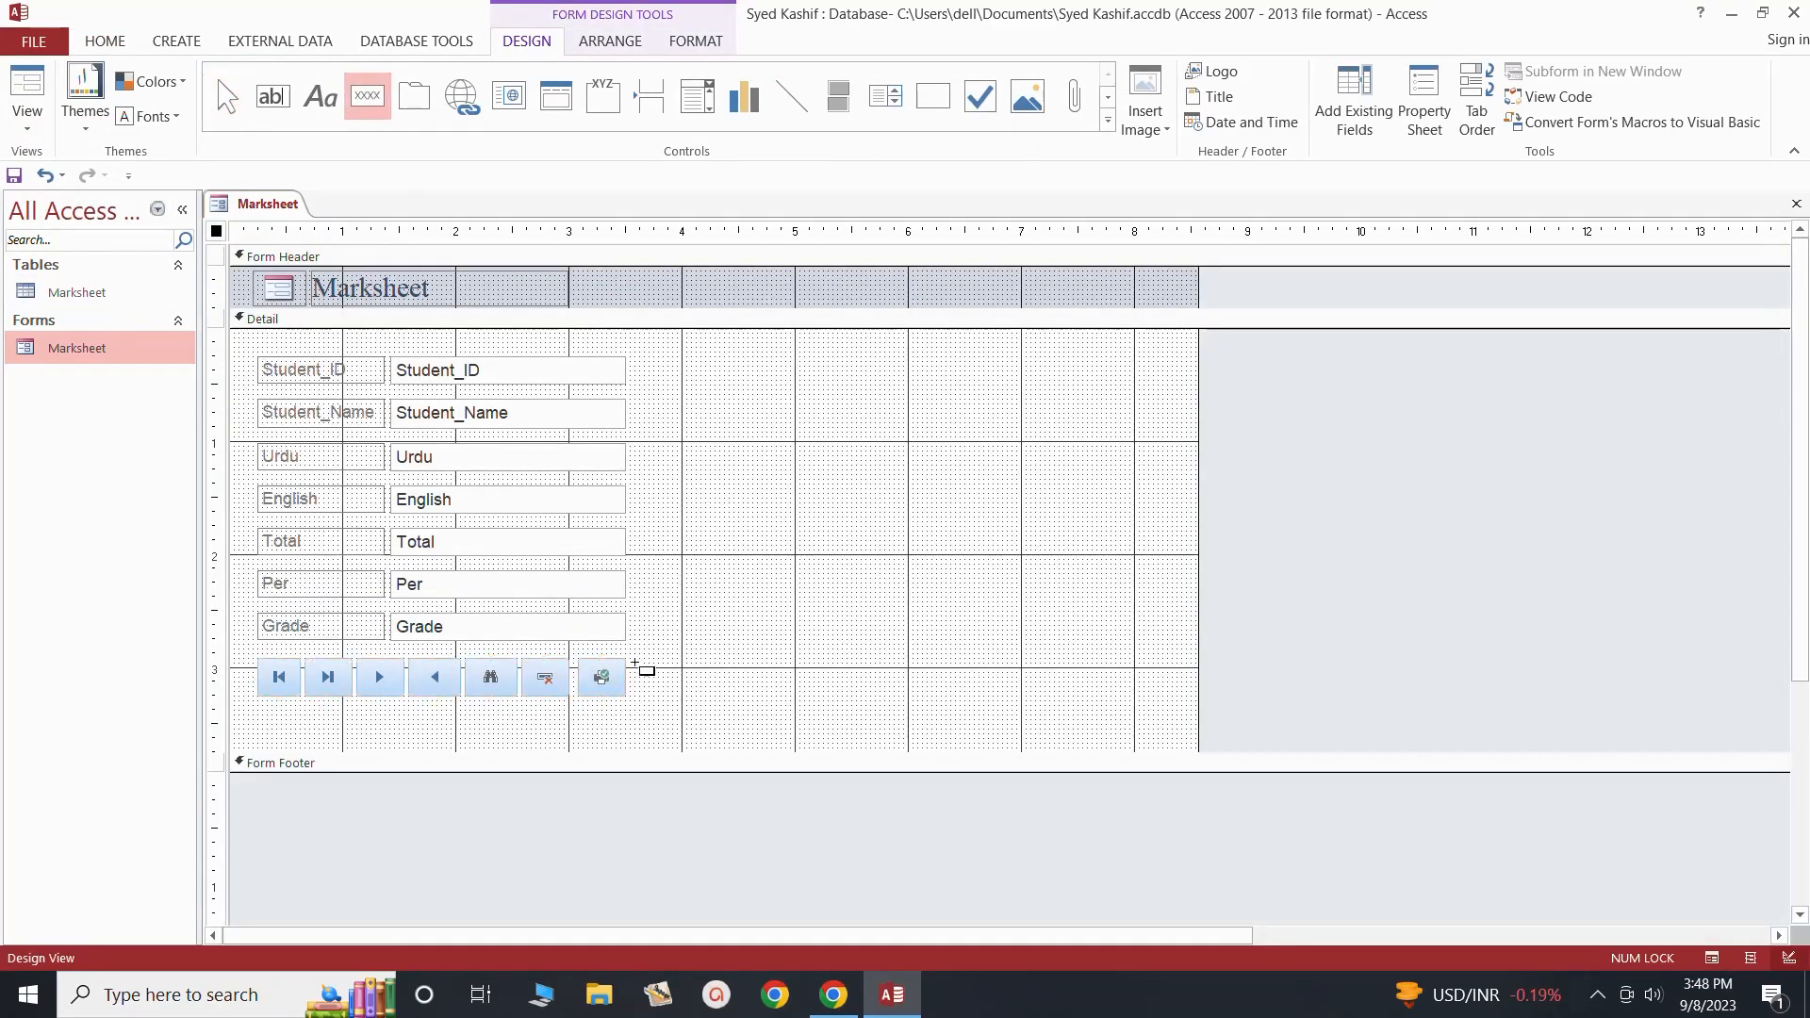
left_click_drag(633, 659, 686, 696)
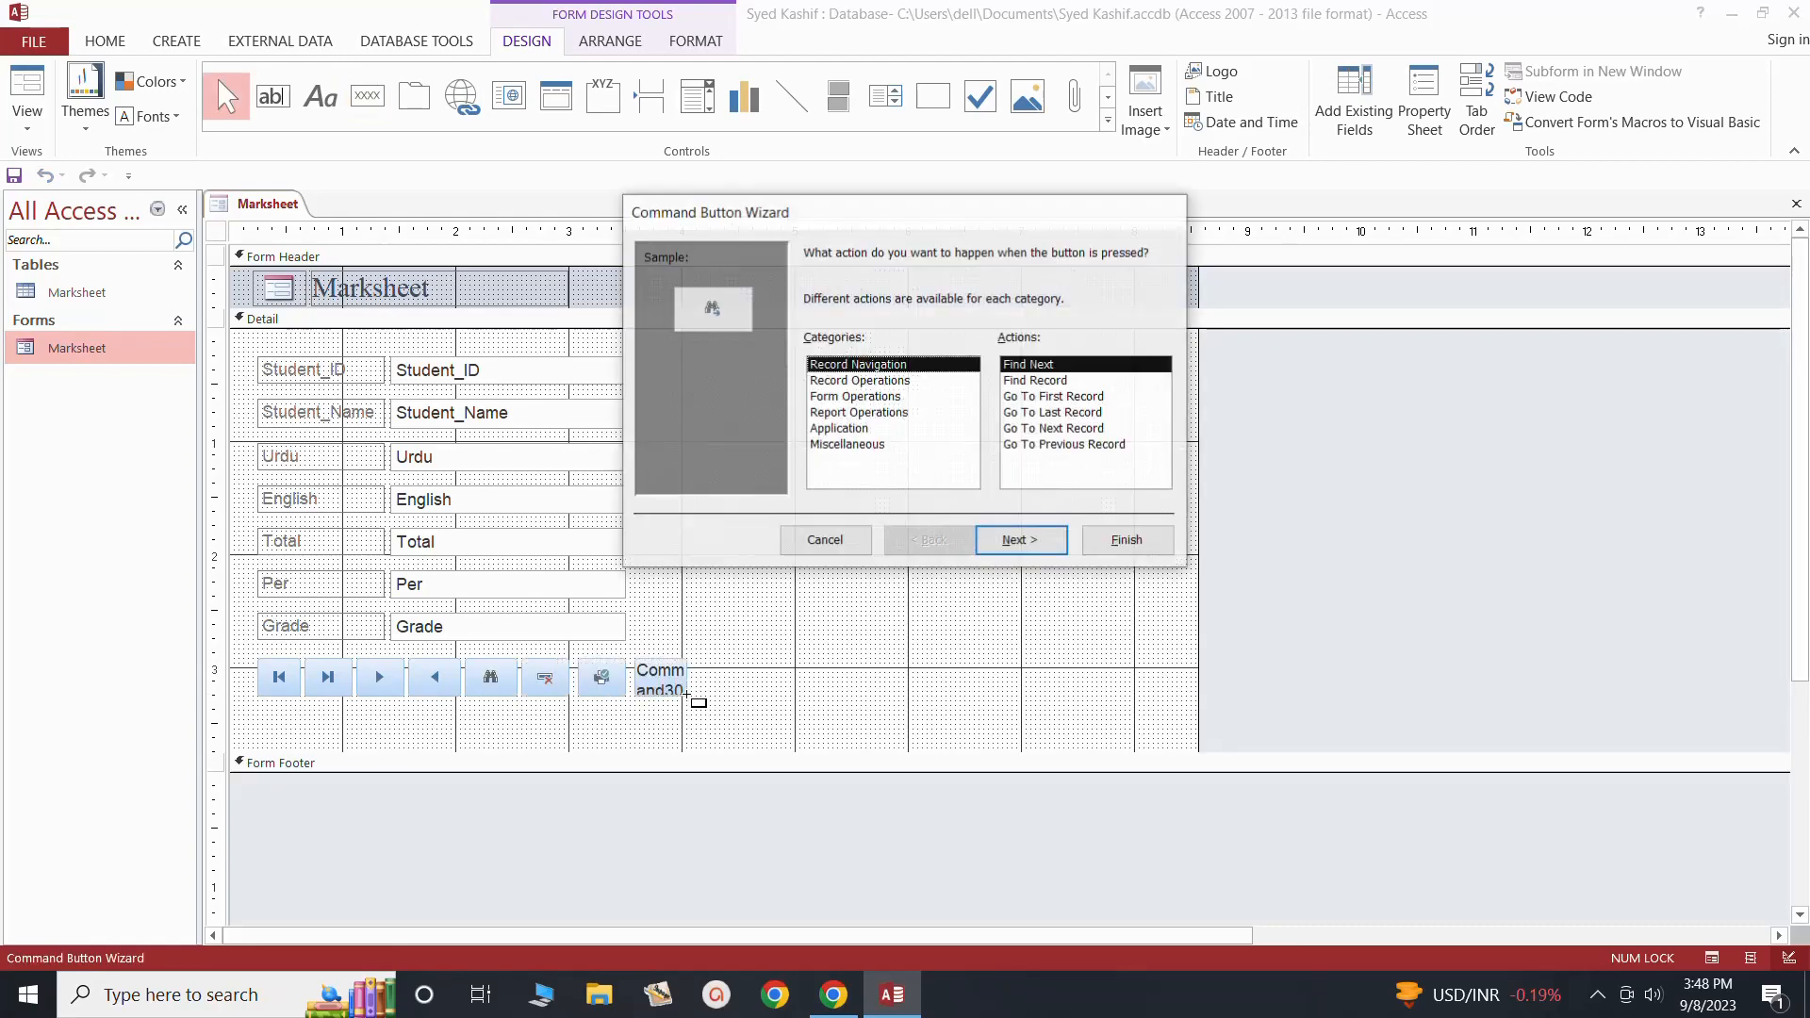
left_click(836, 384)
left_click(836, 397)
left_click(836, 414)
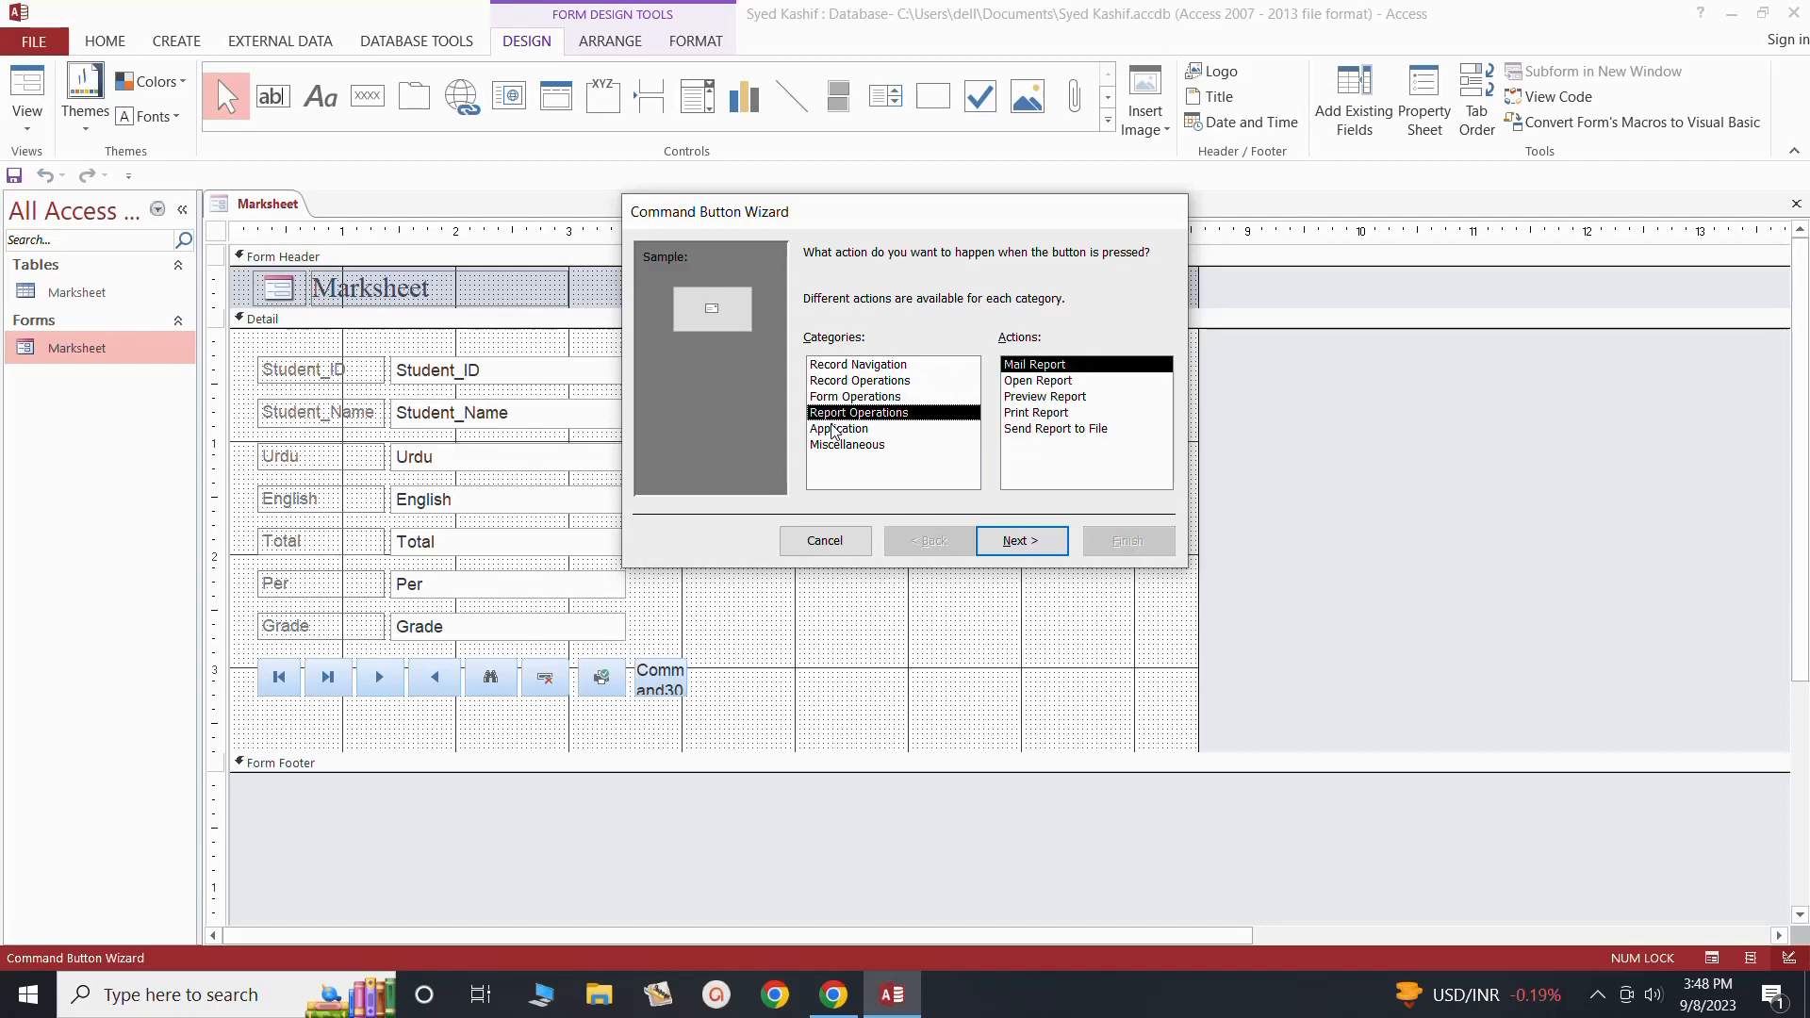
left_click(836, 429)
left_click(835, 446)
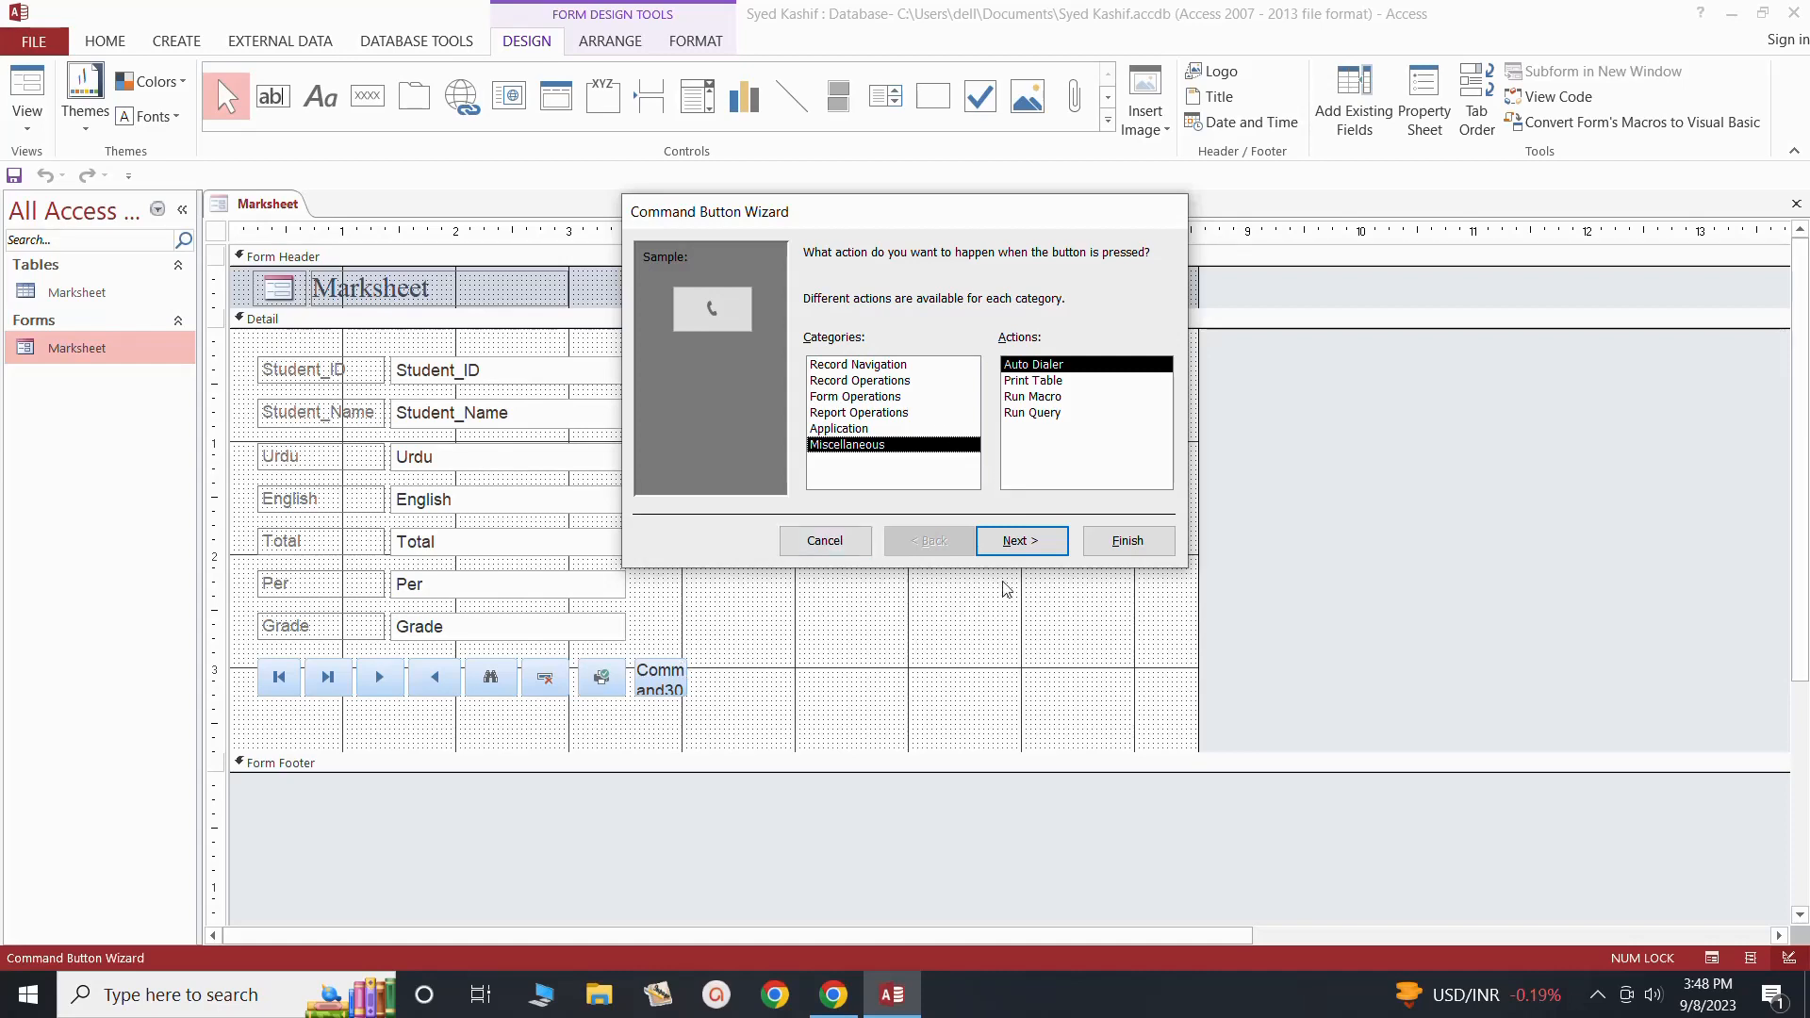
left_click(825, 540)
key("F2")
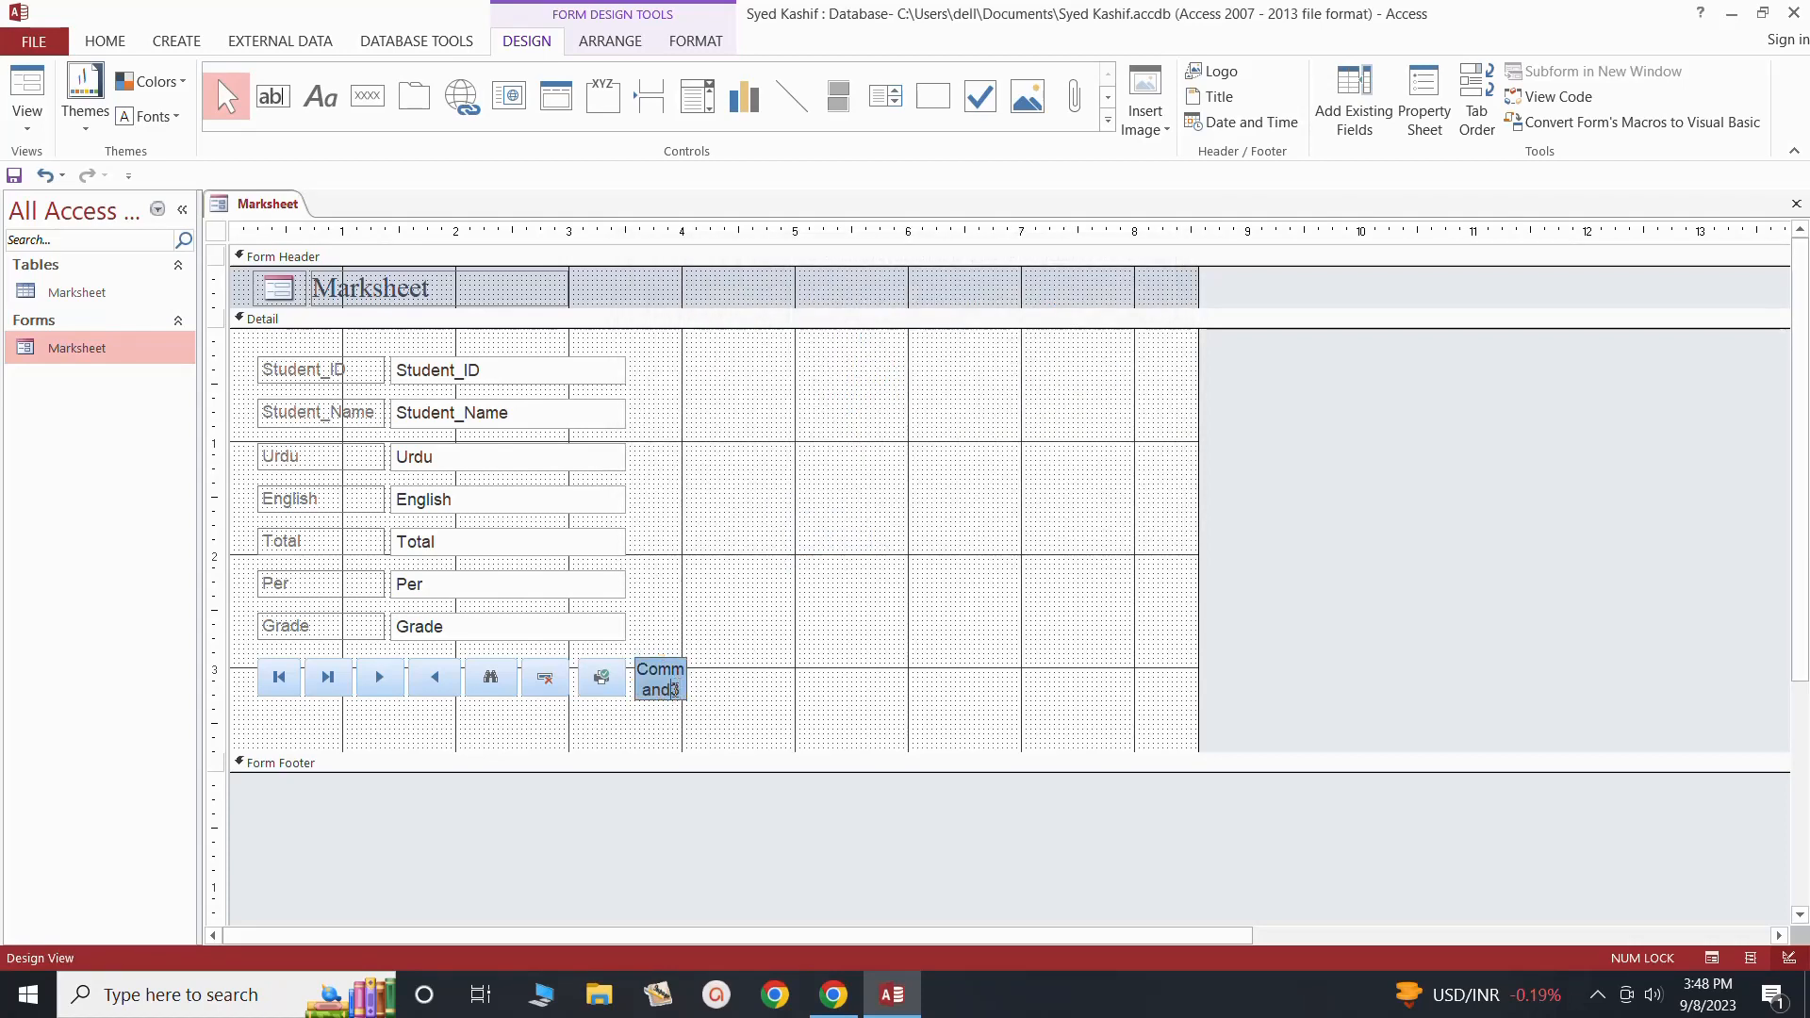
left_click(709, 693)
left_click(686, 693)
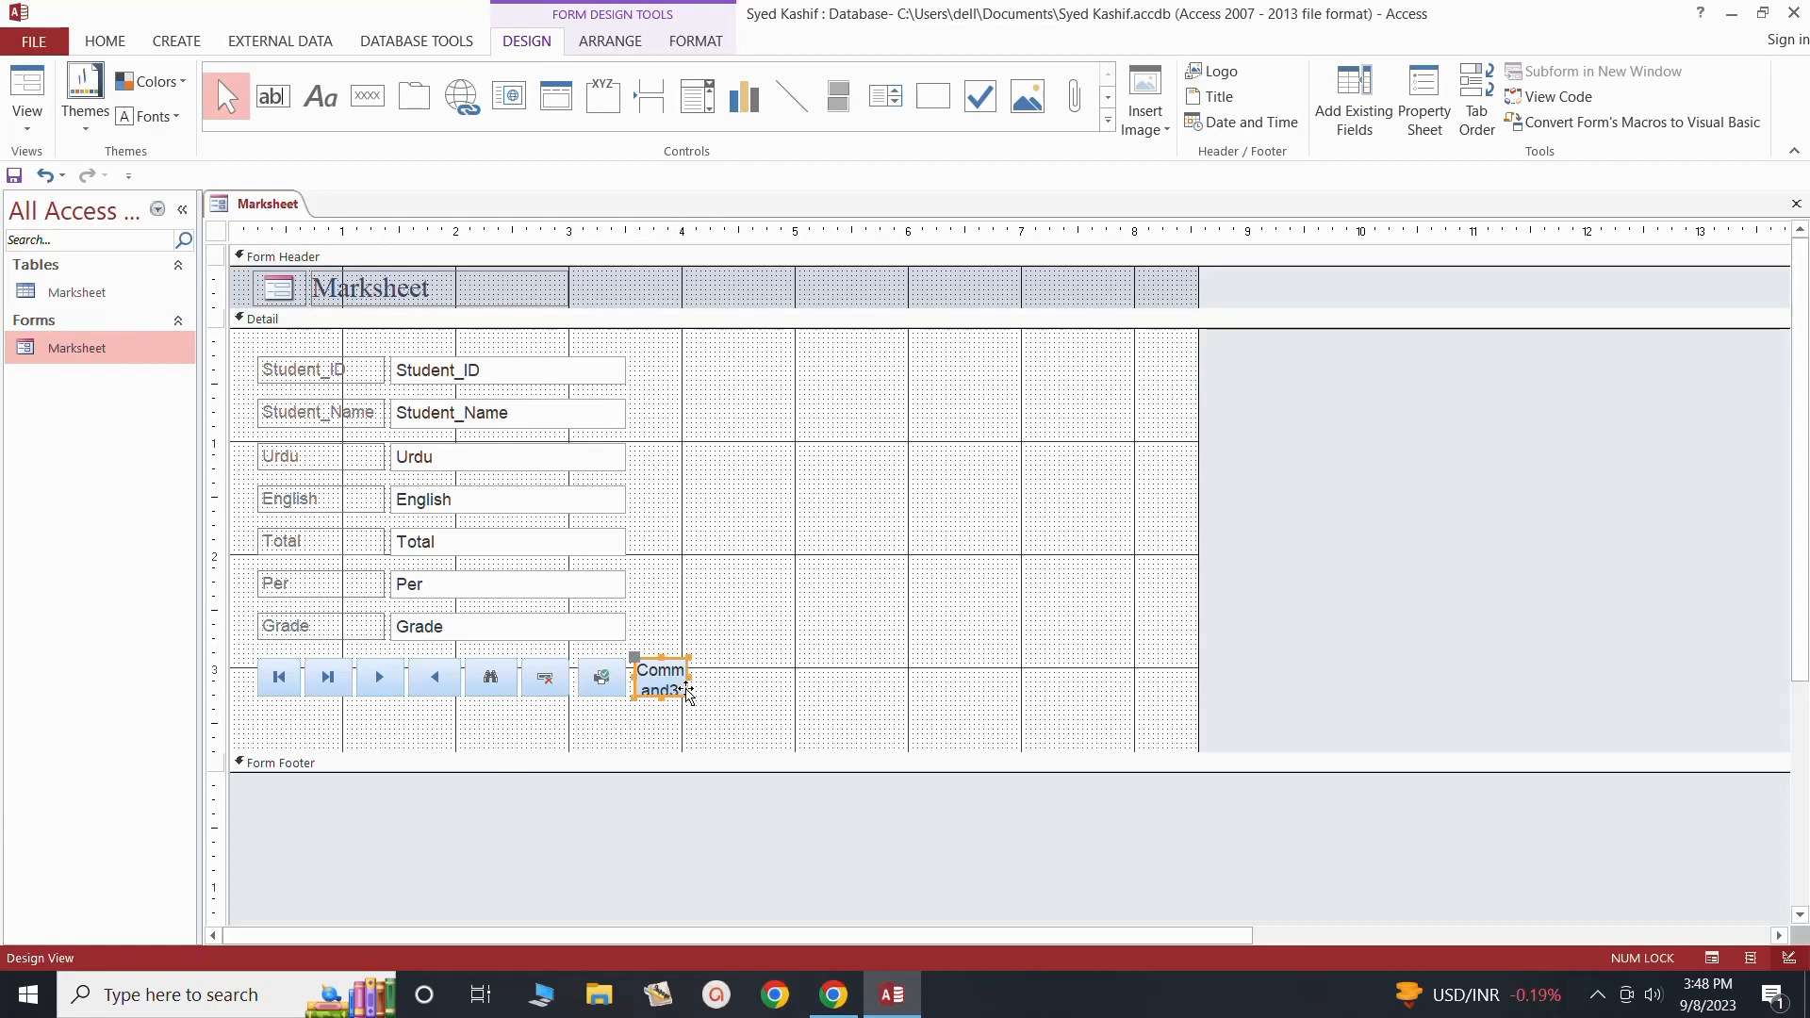
key("Delete")
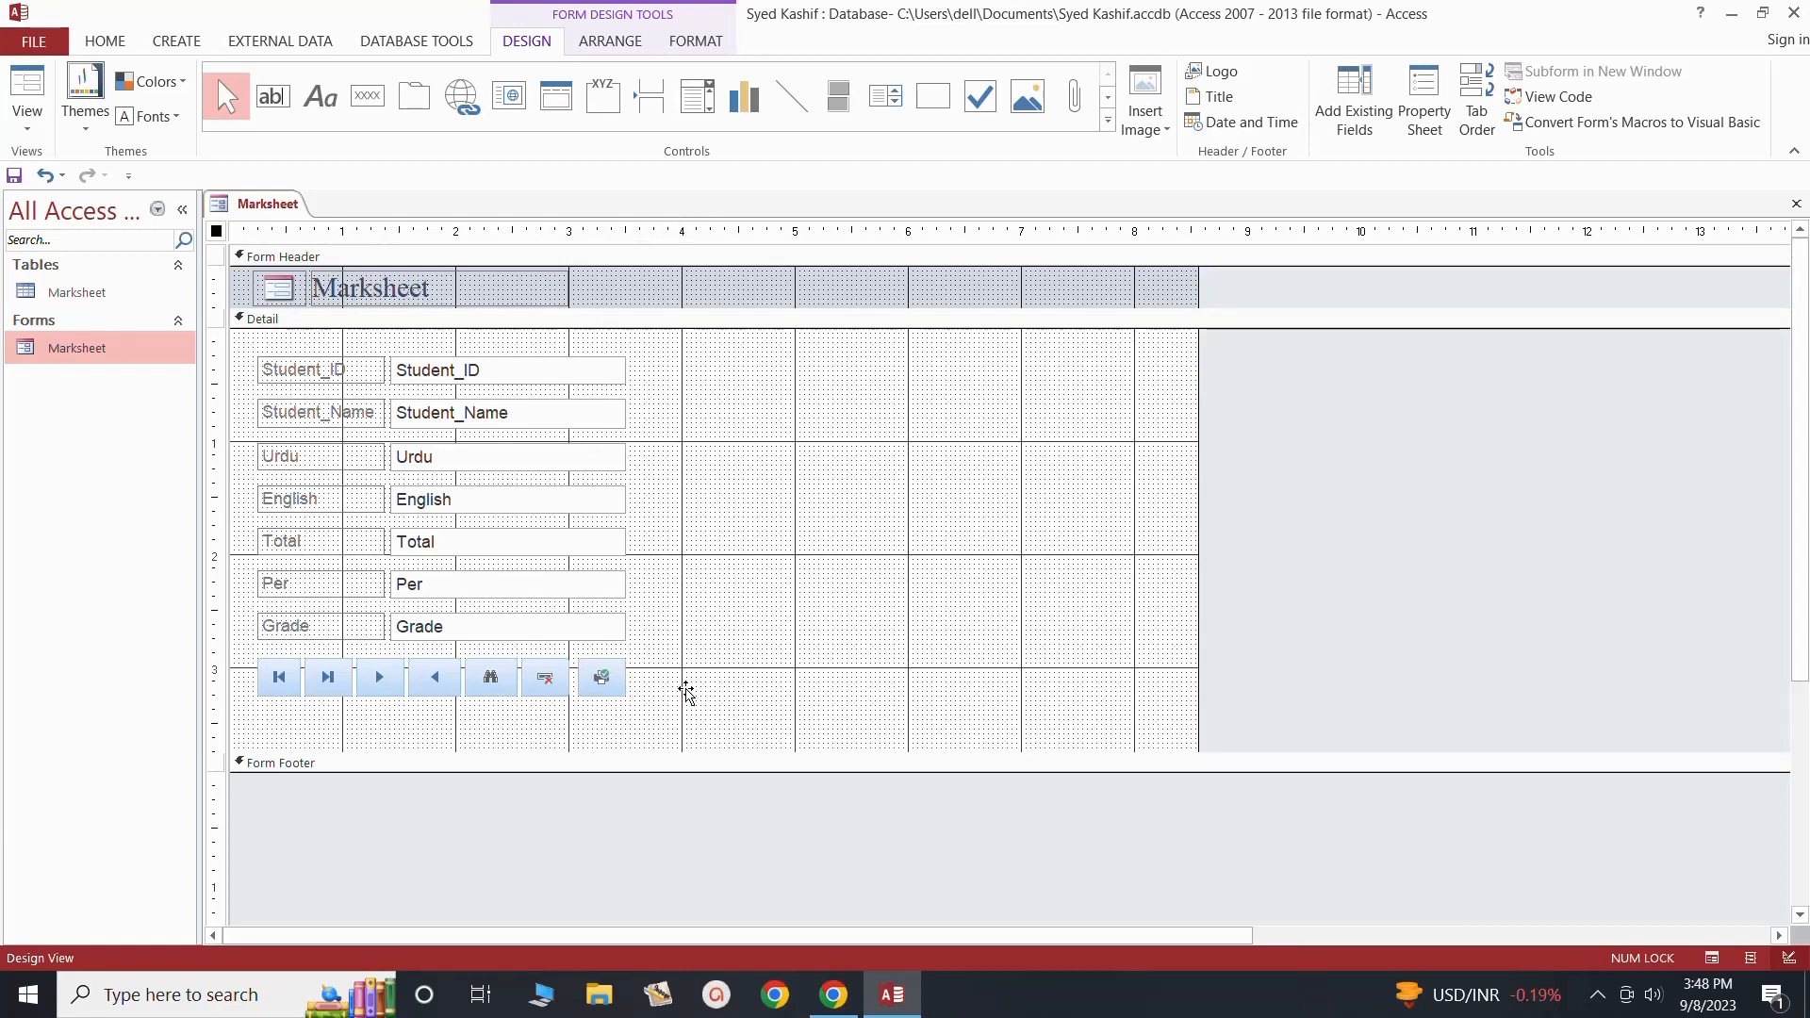
Step: Switch the Marksheet form back to Form View
left_click(27, 115)
left_click(91, 166)
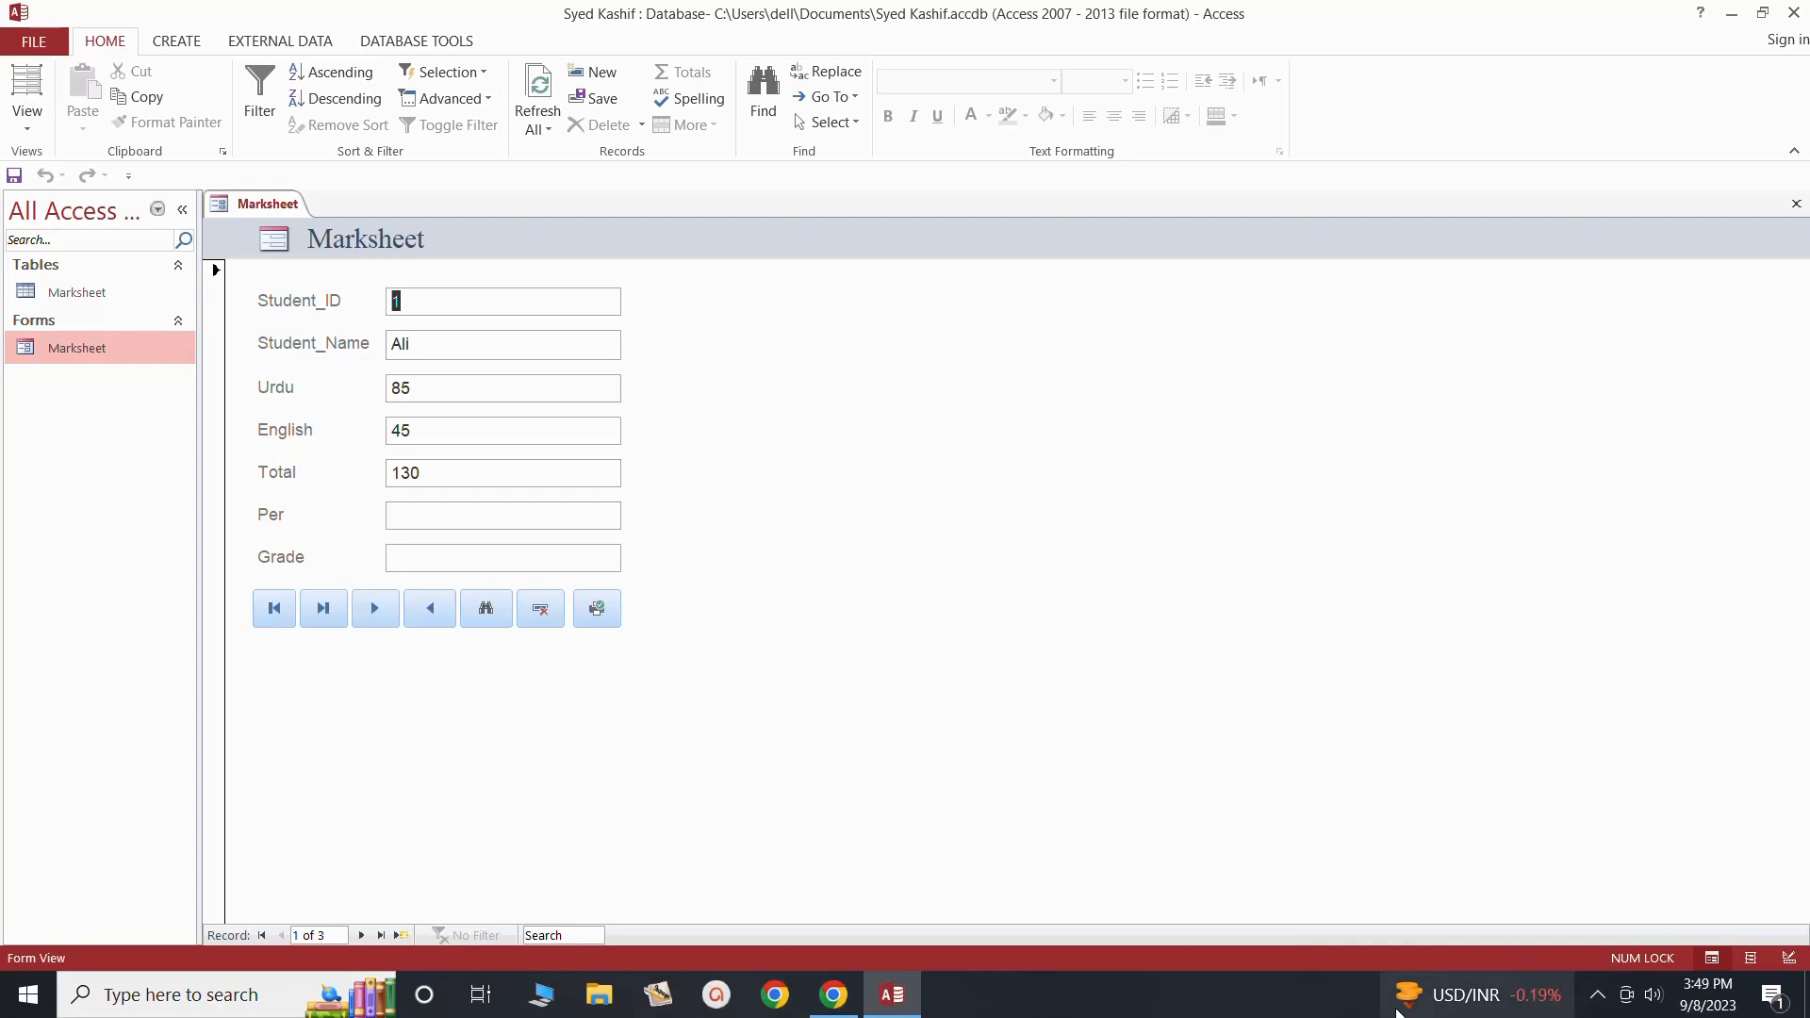
left_click(1597, 995)
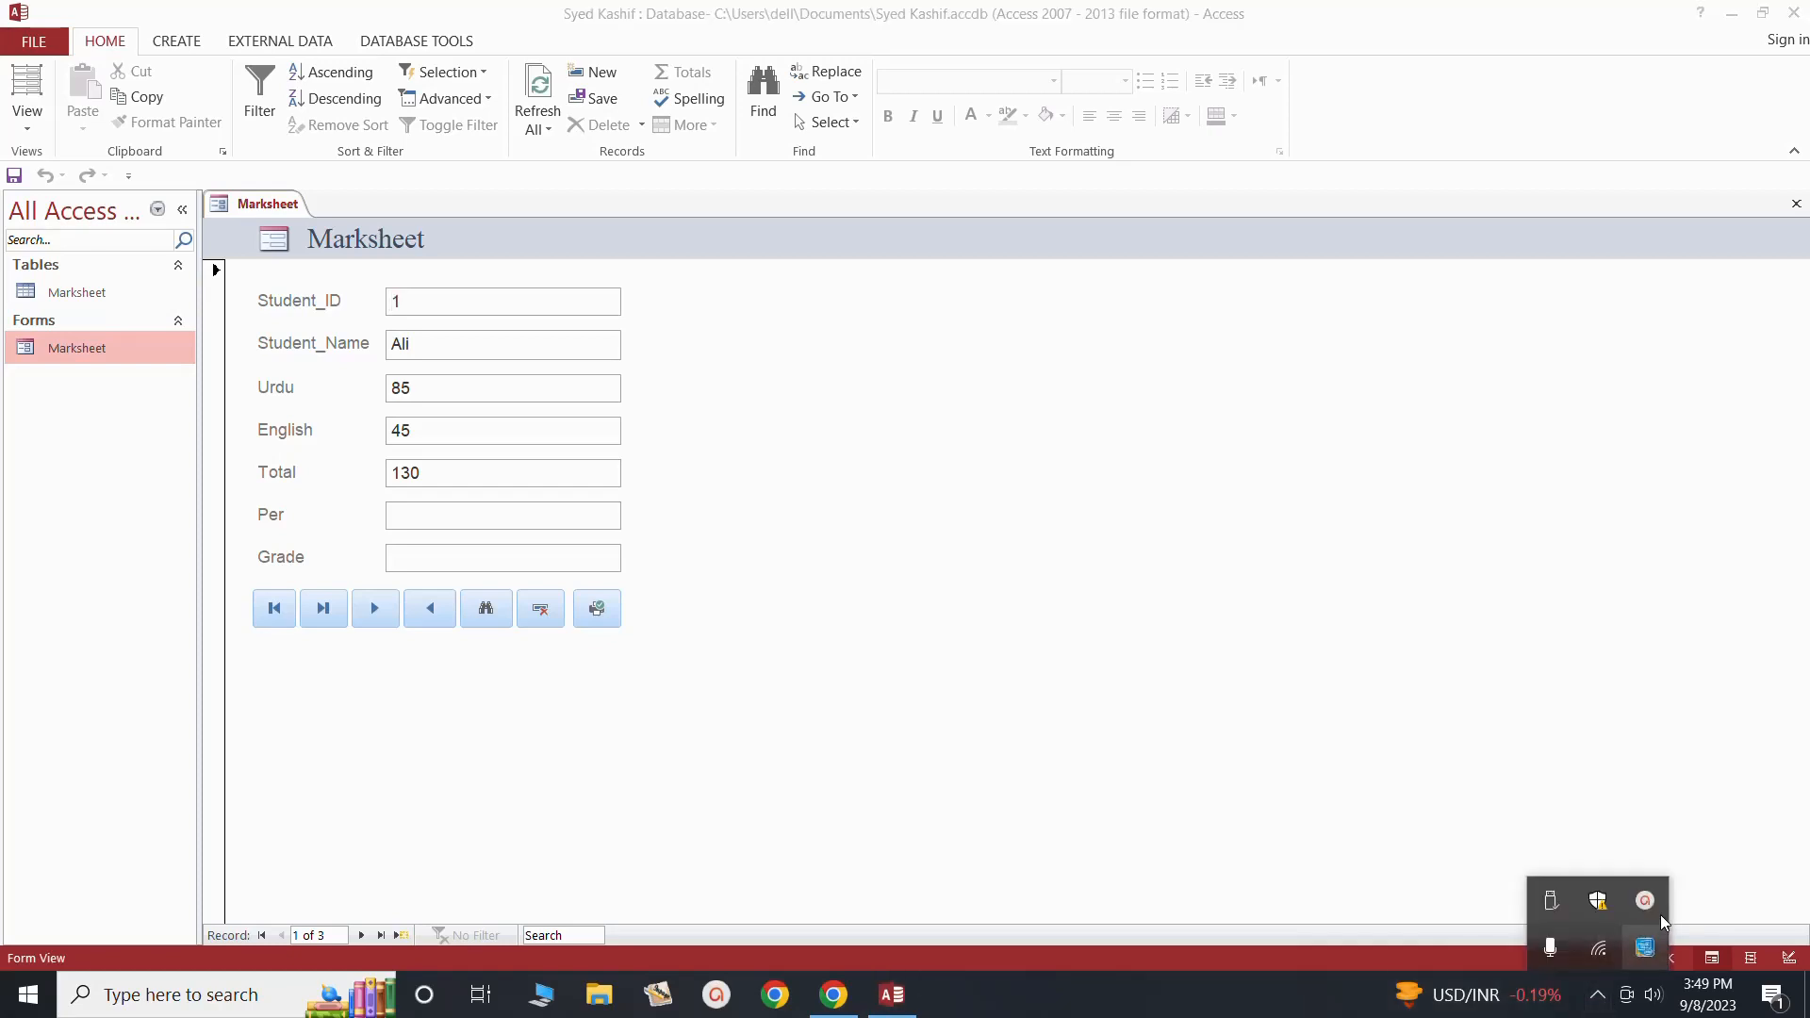